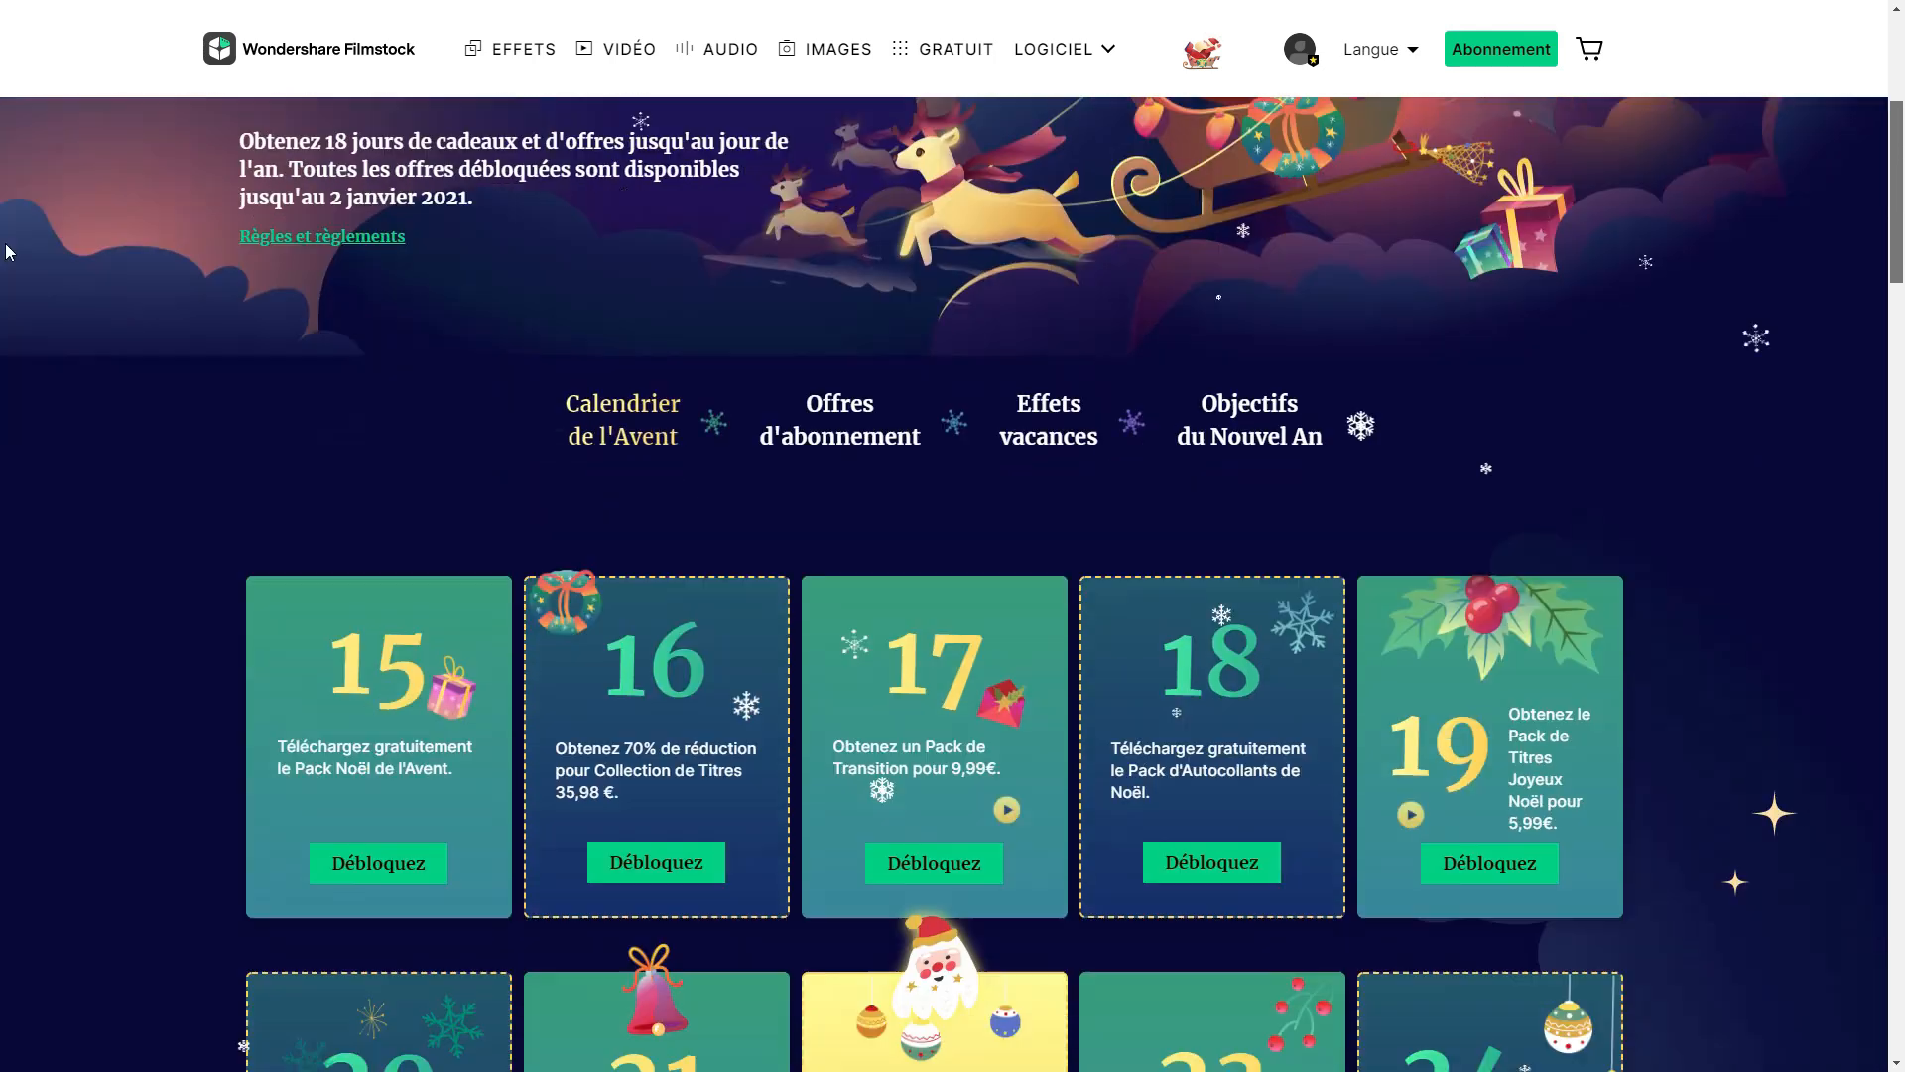
Step: Look through the dated offers in the Filmstock Christmas advent calendar
{"action": "scroll", "coordinate": [20, 300], "scroll_direction": "down", "scroll_amount": 3}
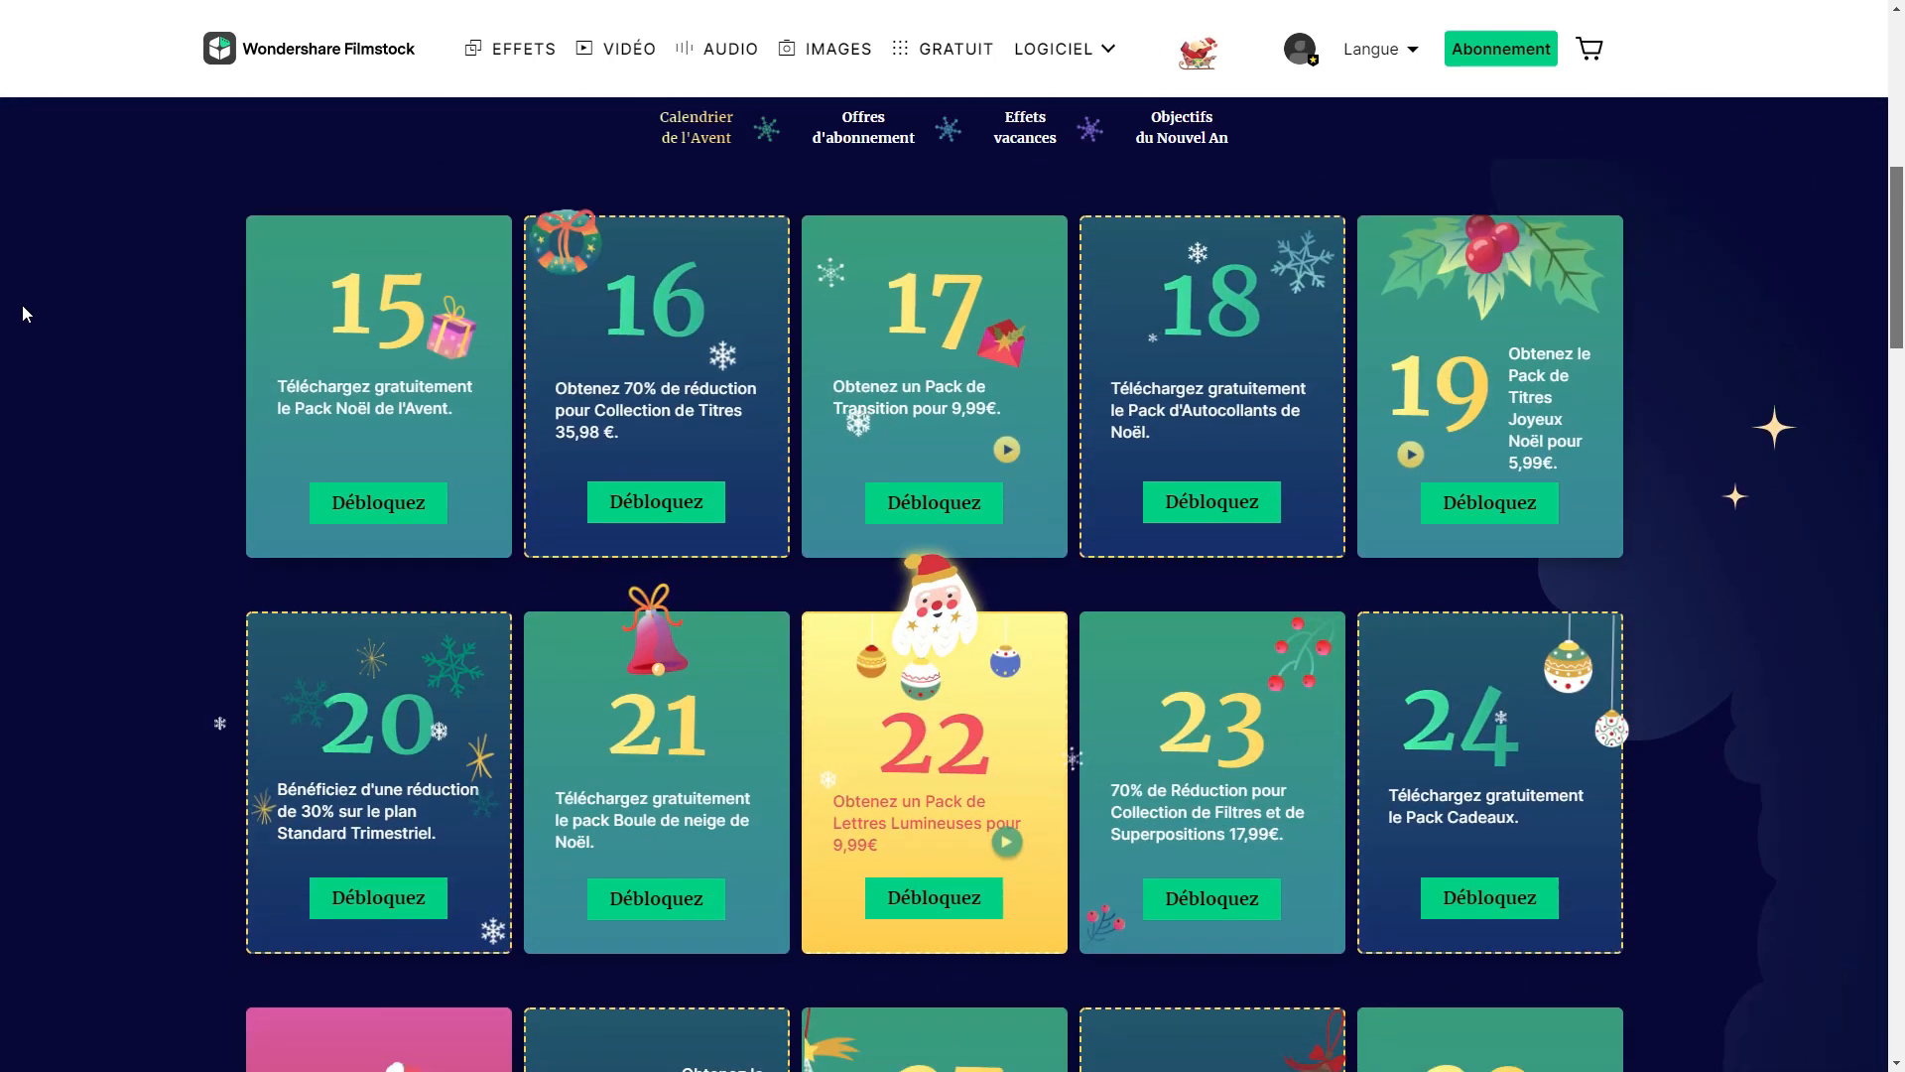
{"action": "scroll", "coordinate": [36, 397], "scroll_direction": "down", "scroll_amount": 5}
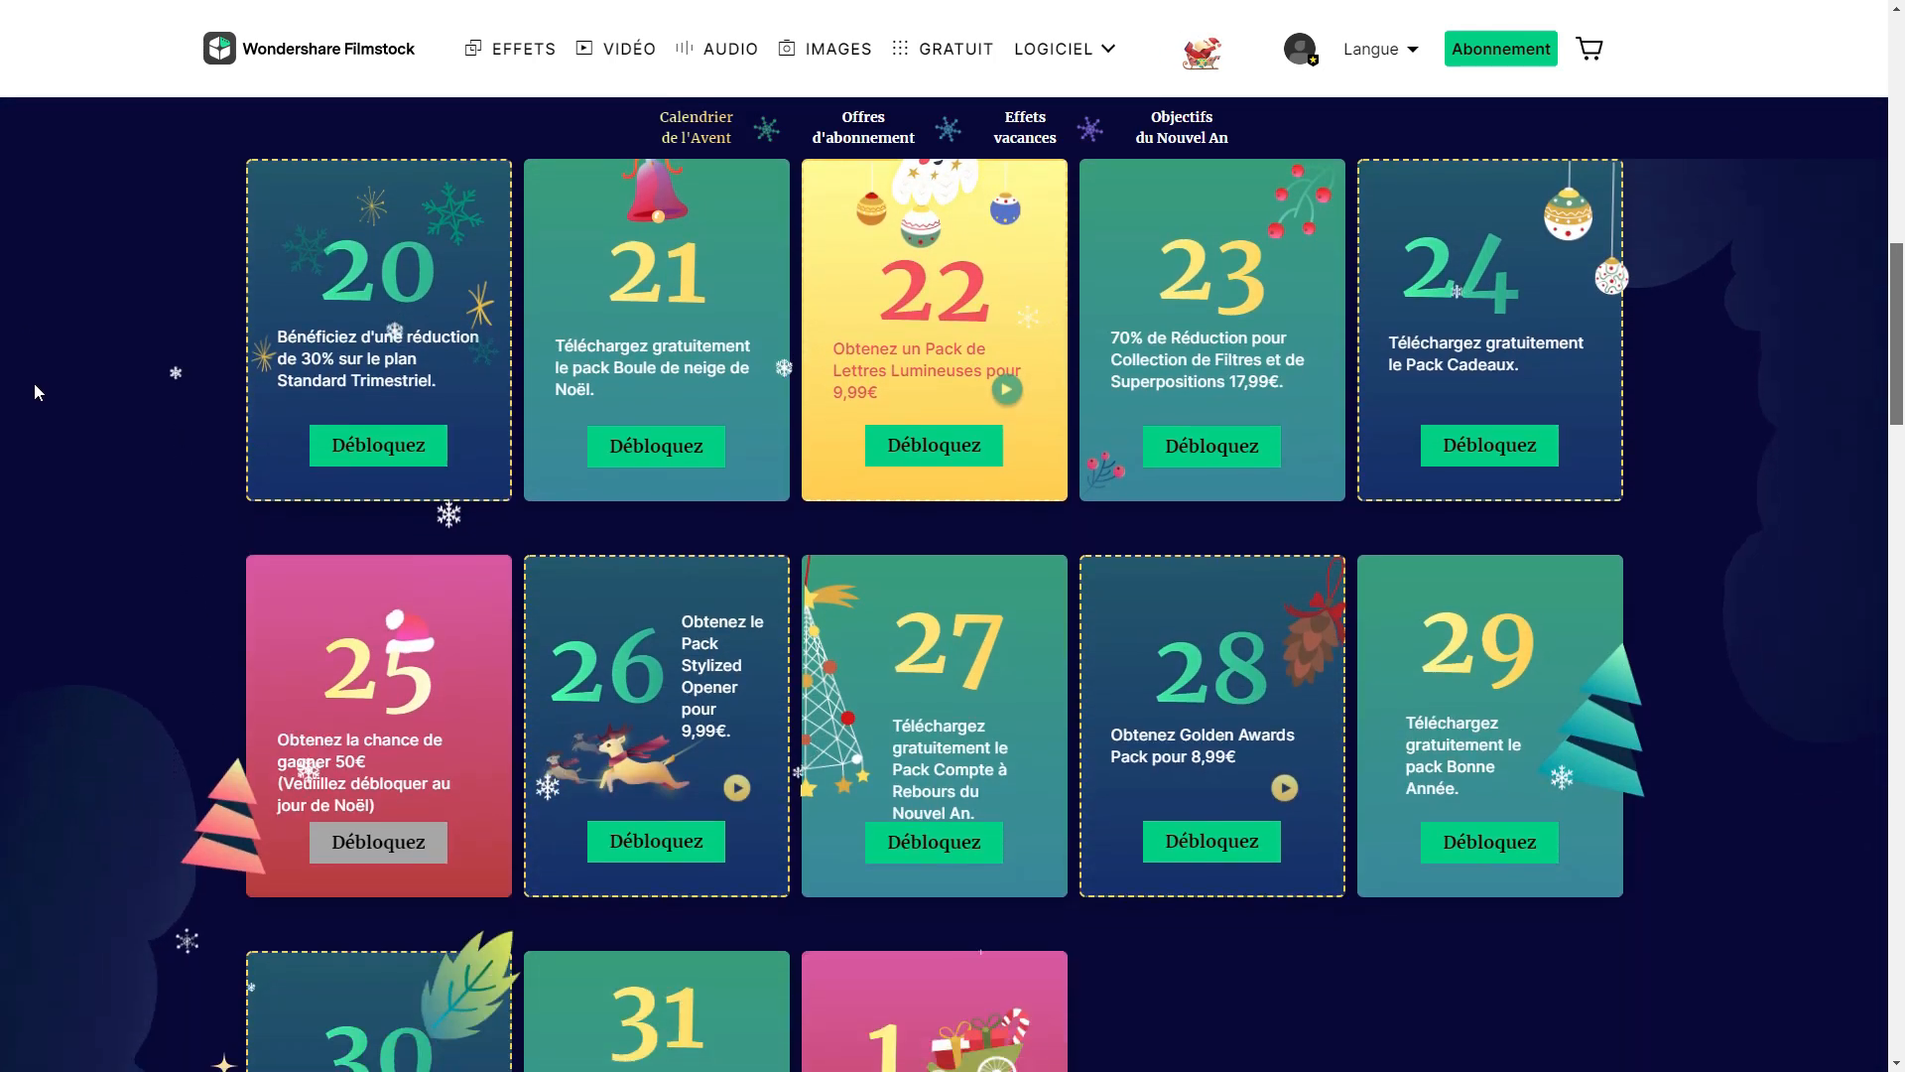
{"action": "scroll", "coordinate": [46, 451], "scroll_direction": "down", "scroll_amount": 3}
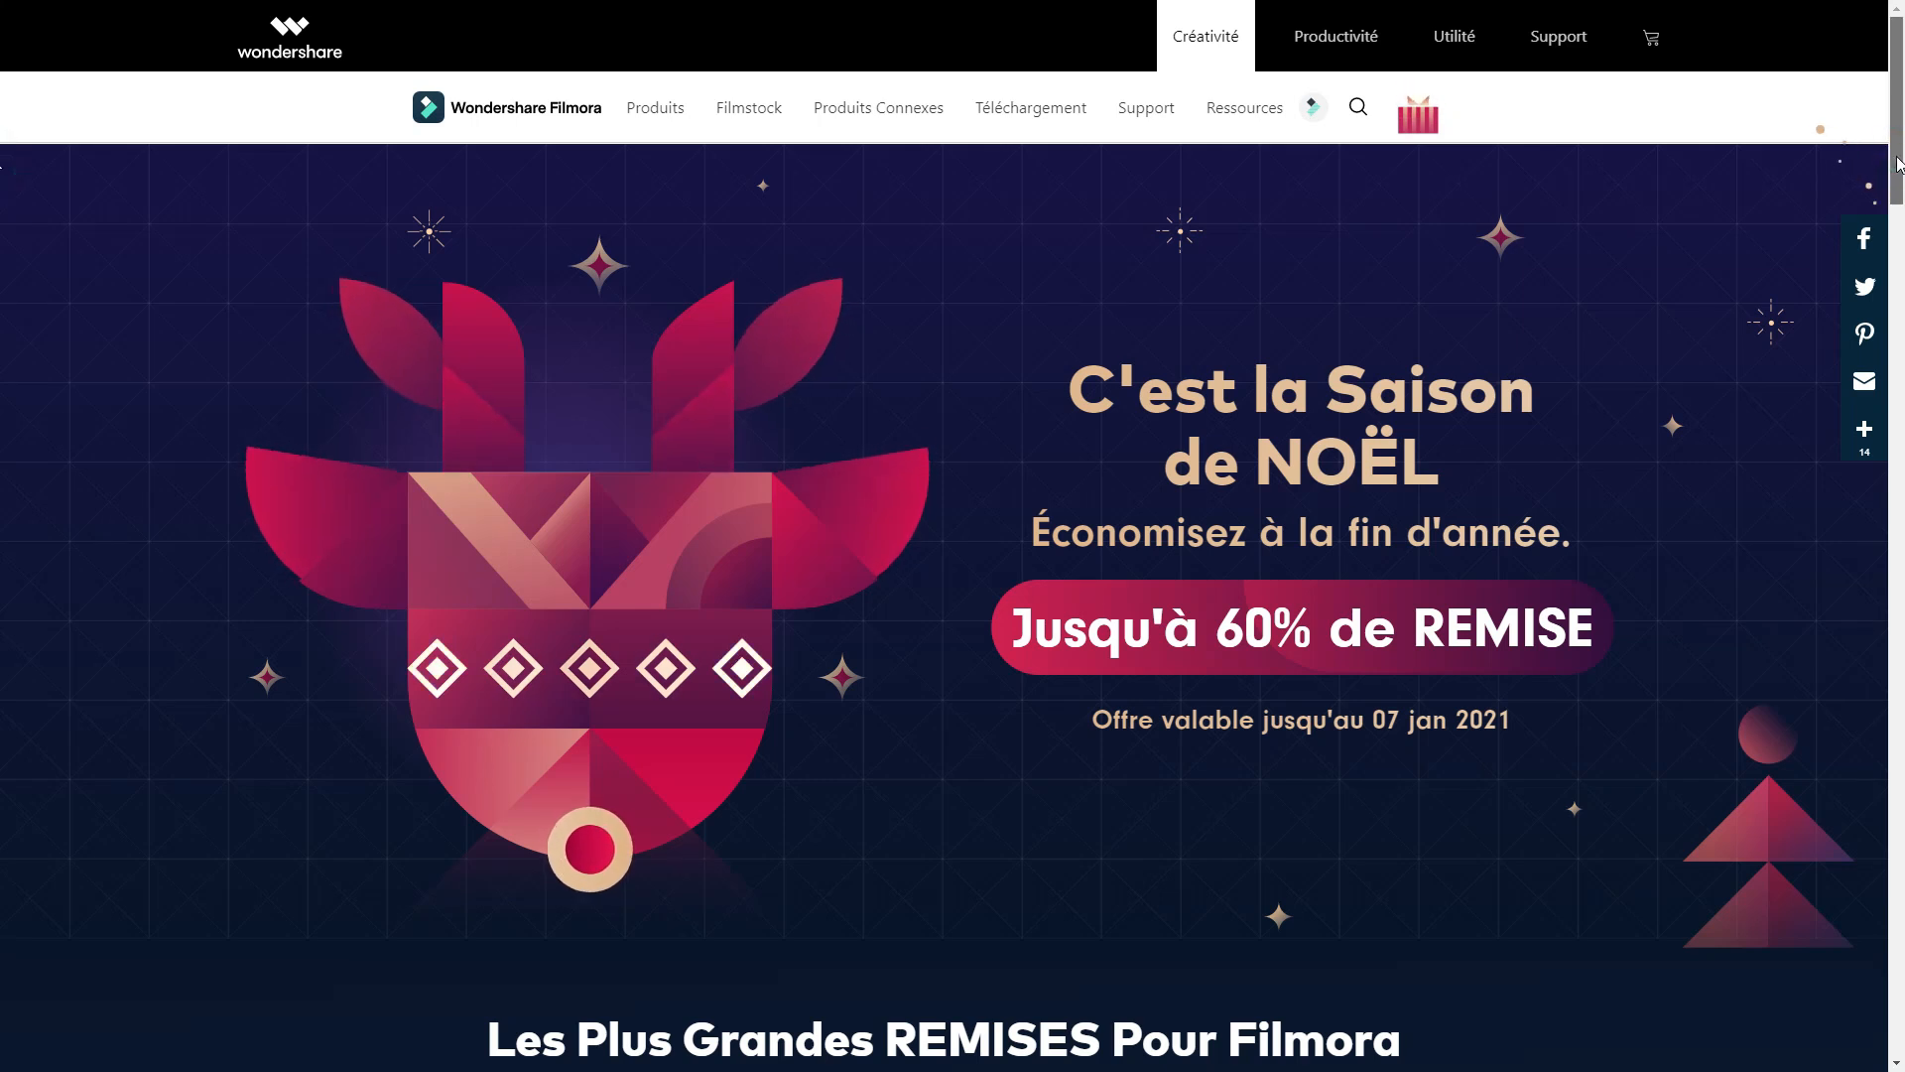
Step: Review the Christmas discounts on Filmora, the bundle offer and the other Wondershare products
{"action": "scroll", "coordinate": [1898, 164], "scroll_direction": "down", "scroll_amount": 5}
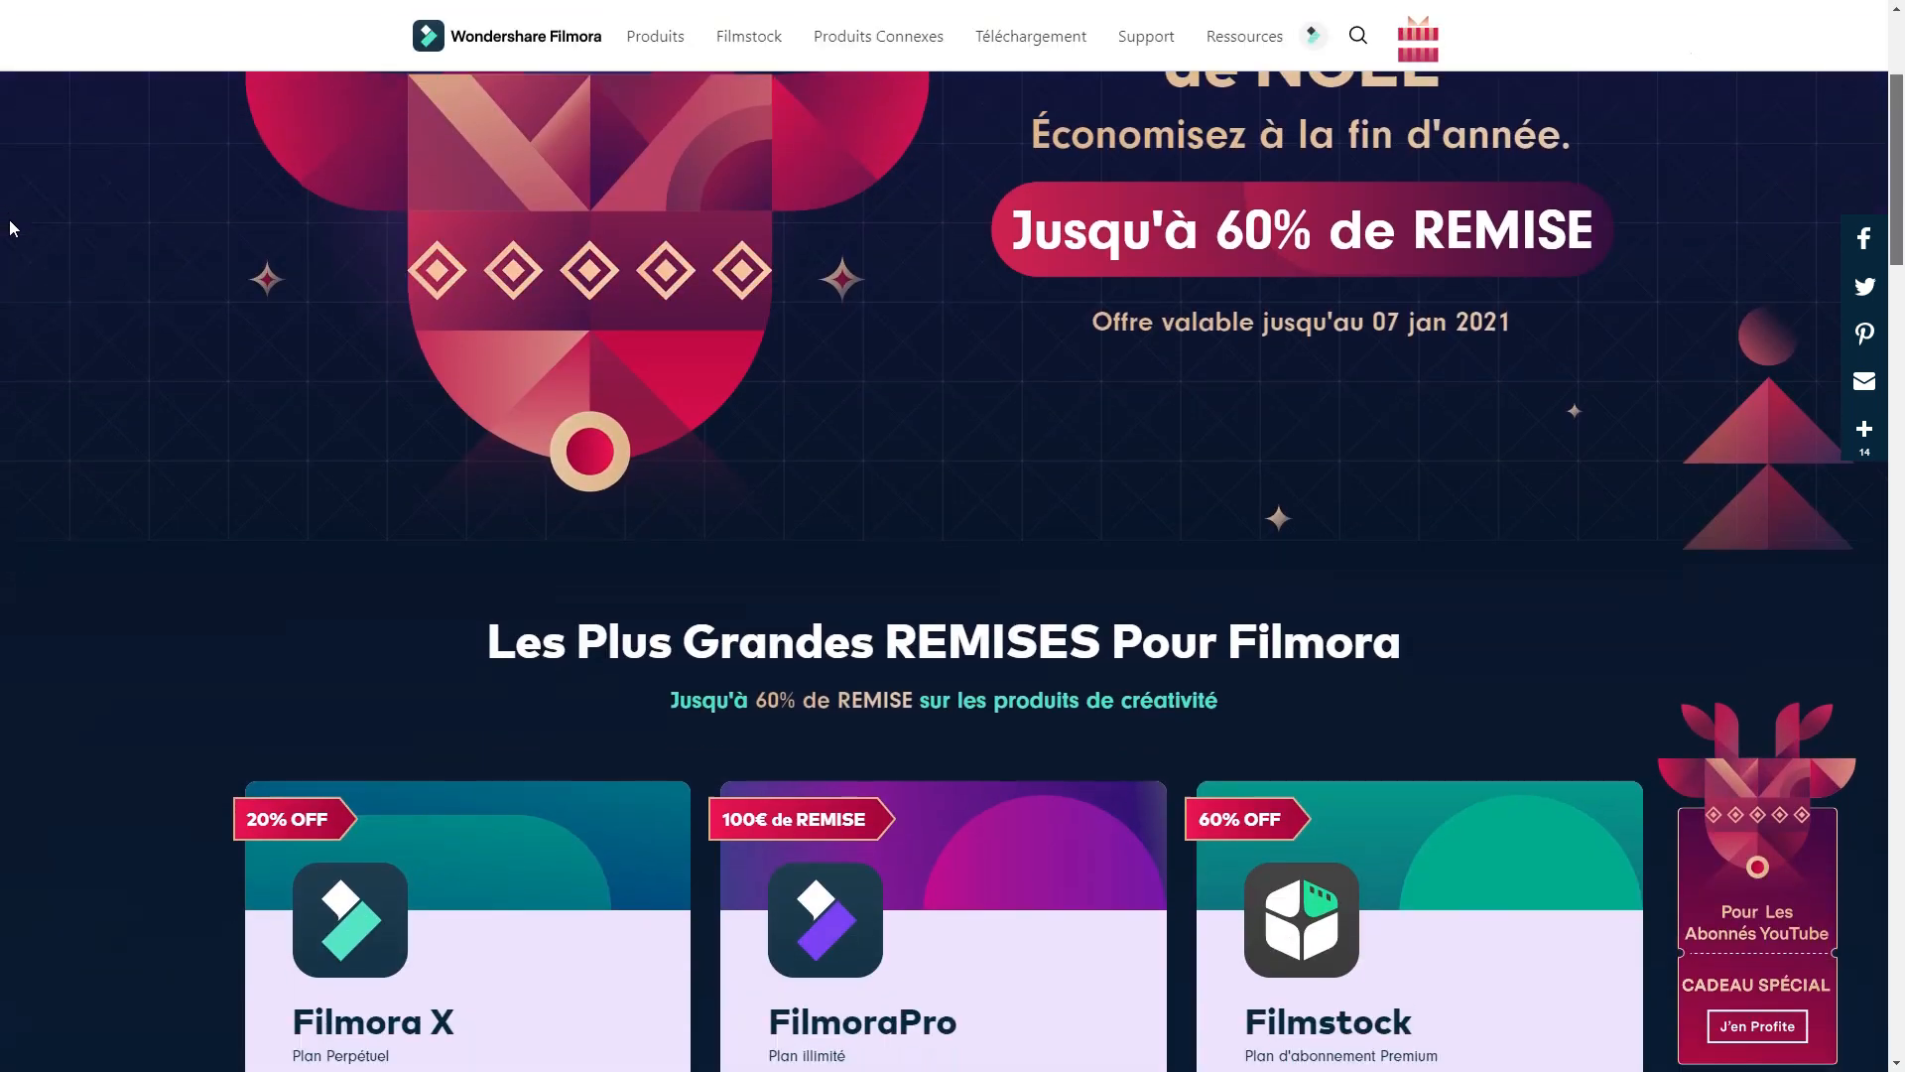
{"action": "scroll", "coordinate": [16, 258], "scroll_direction": "down", "scroll_amount": 6}
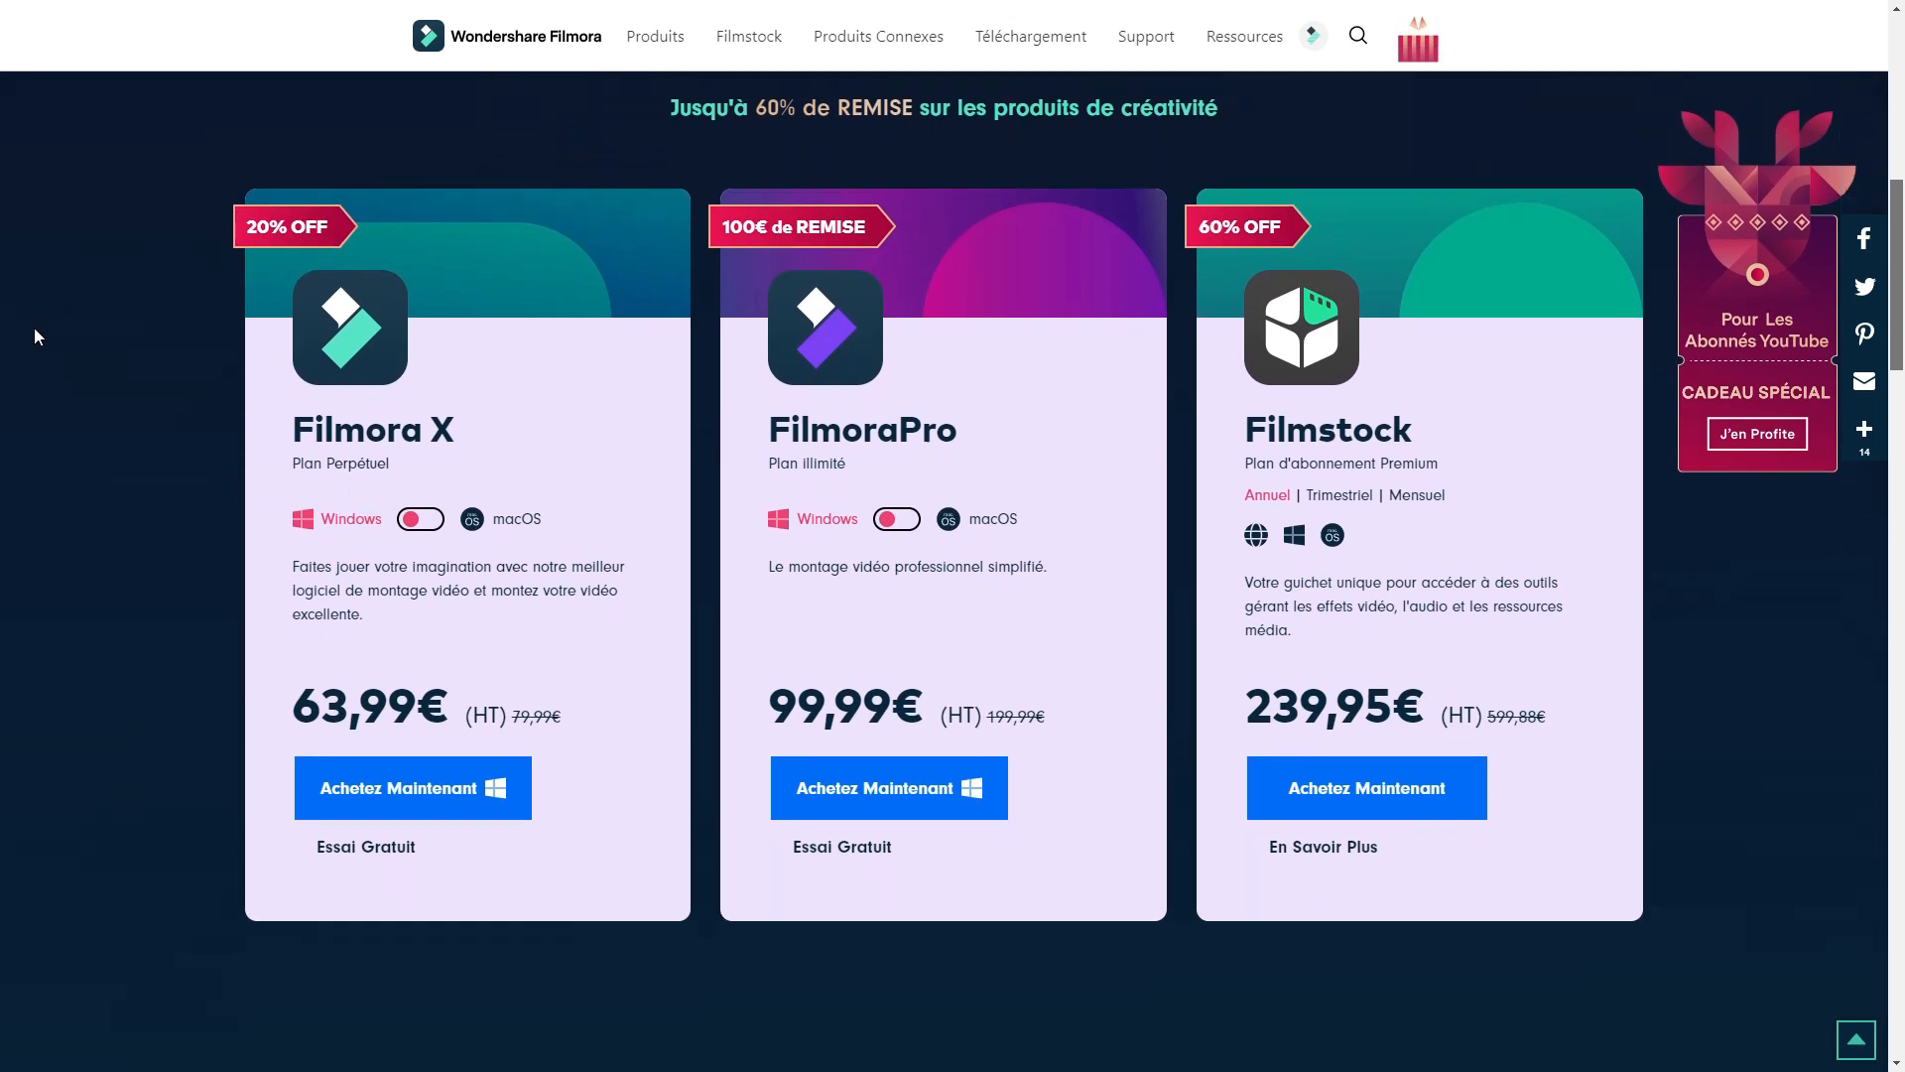
{"action": "scroll", "coordinate": [40, 369], "scroll_direction": "down", "scroll_amount": 6}
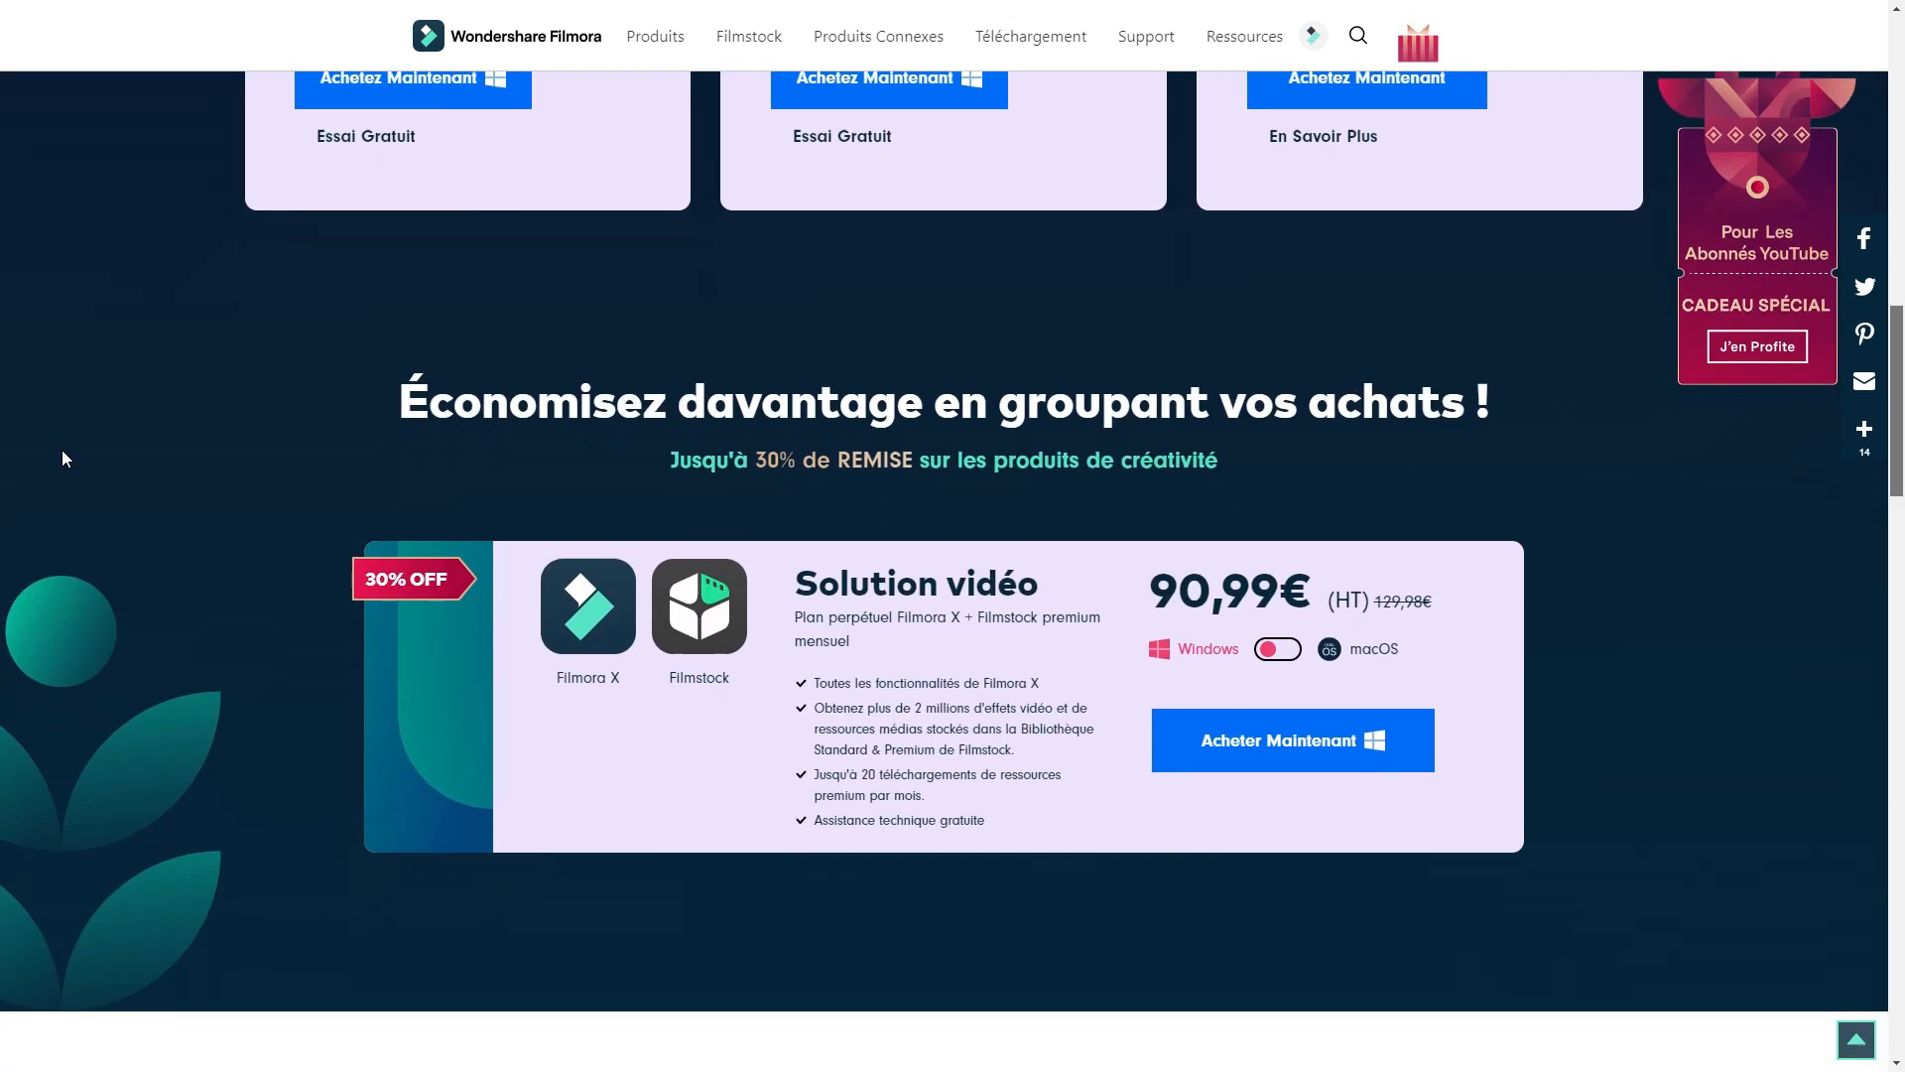
{"action": "scroll", "coordinate": [63, 473], "scroll_direction": "down", "scroll_amount": 6}
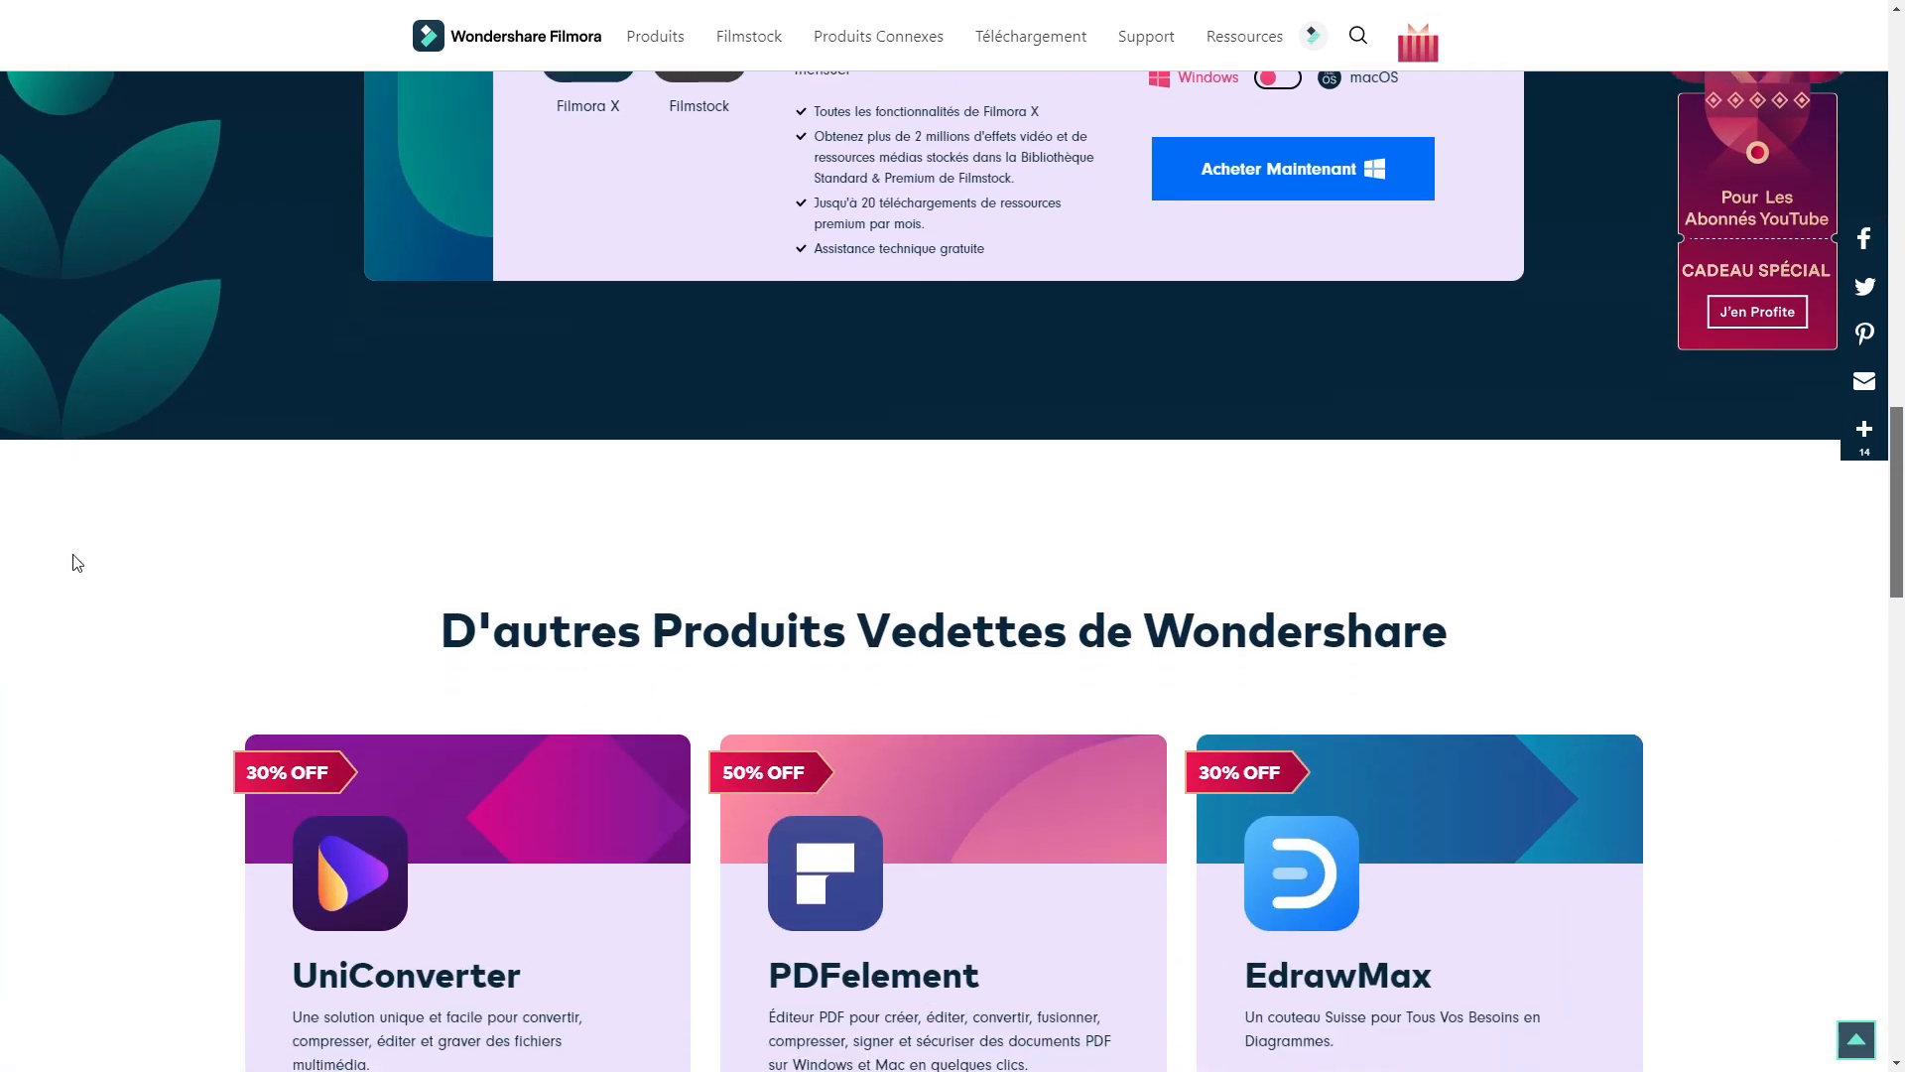
{"action": "scroll", "coordinate": [81, 621], "scroll_direction": "down", "scroll_amount": 3}
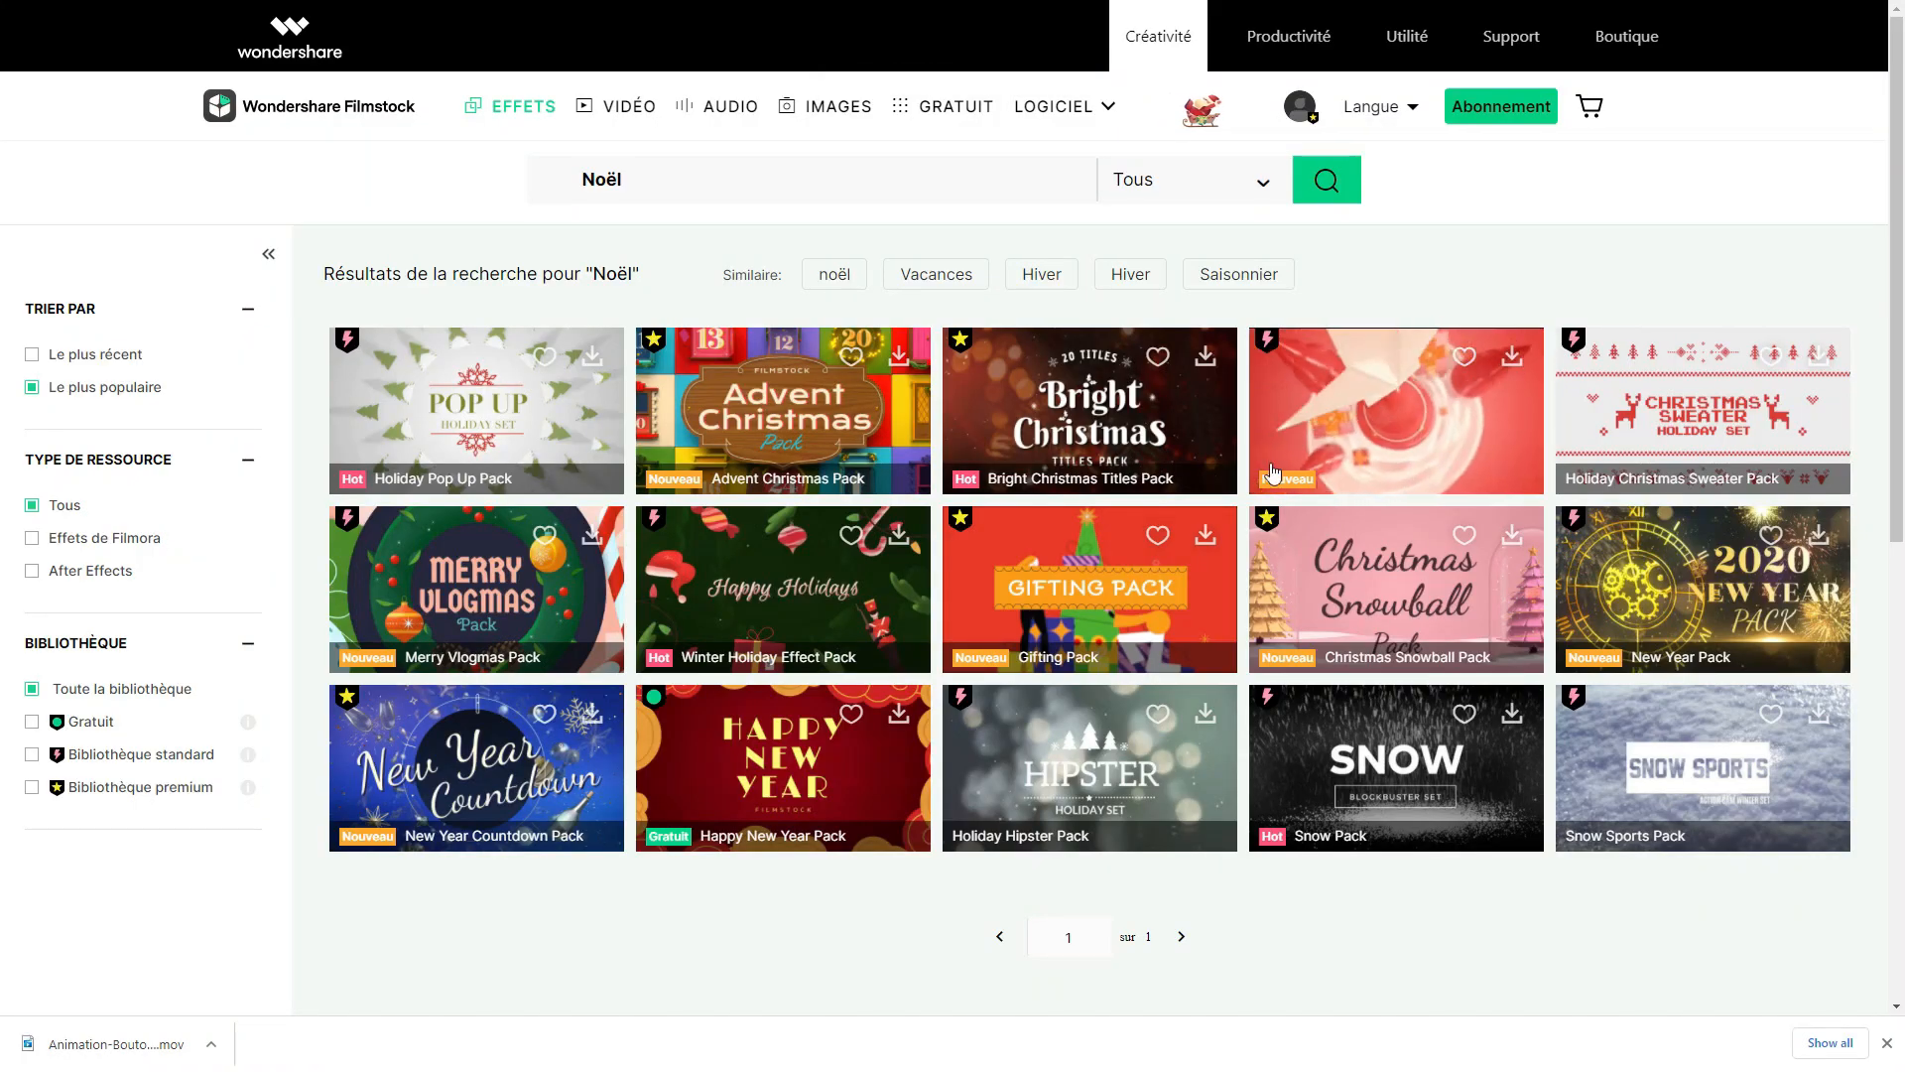
Step: Open the Merry Christmas Pack from the Noël search results and look over its page
{"action": "left_click", "coordinate": [1402, 464]}
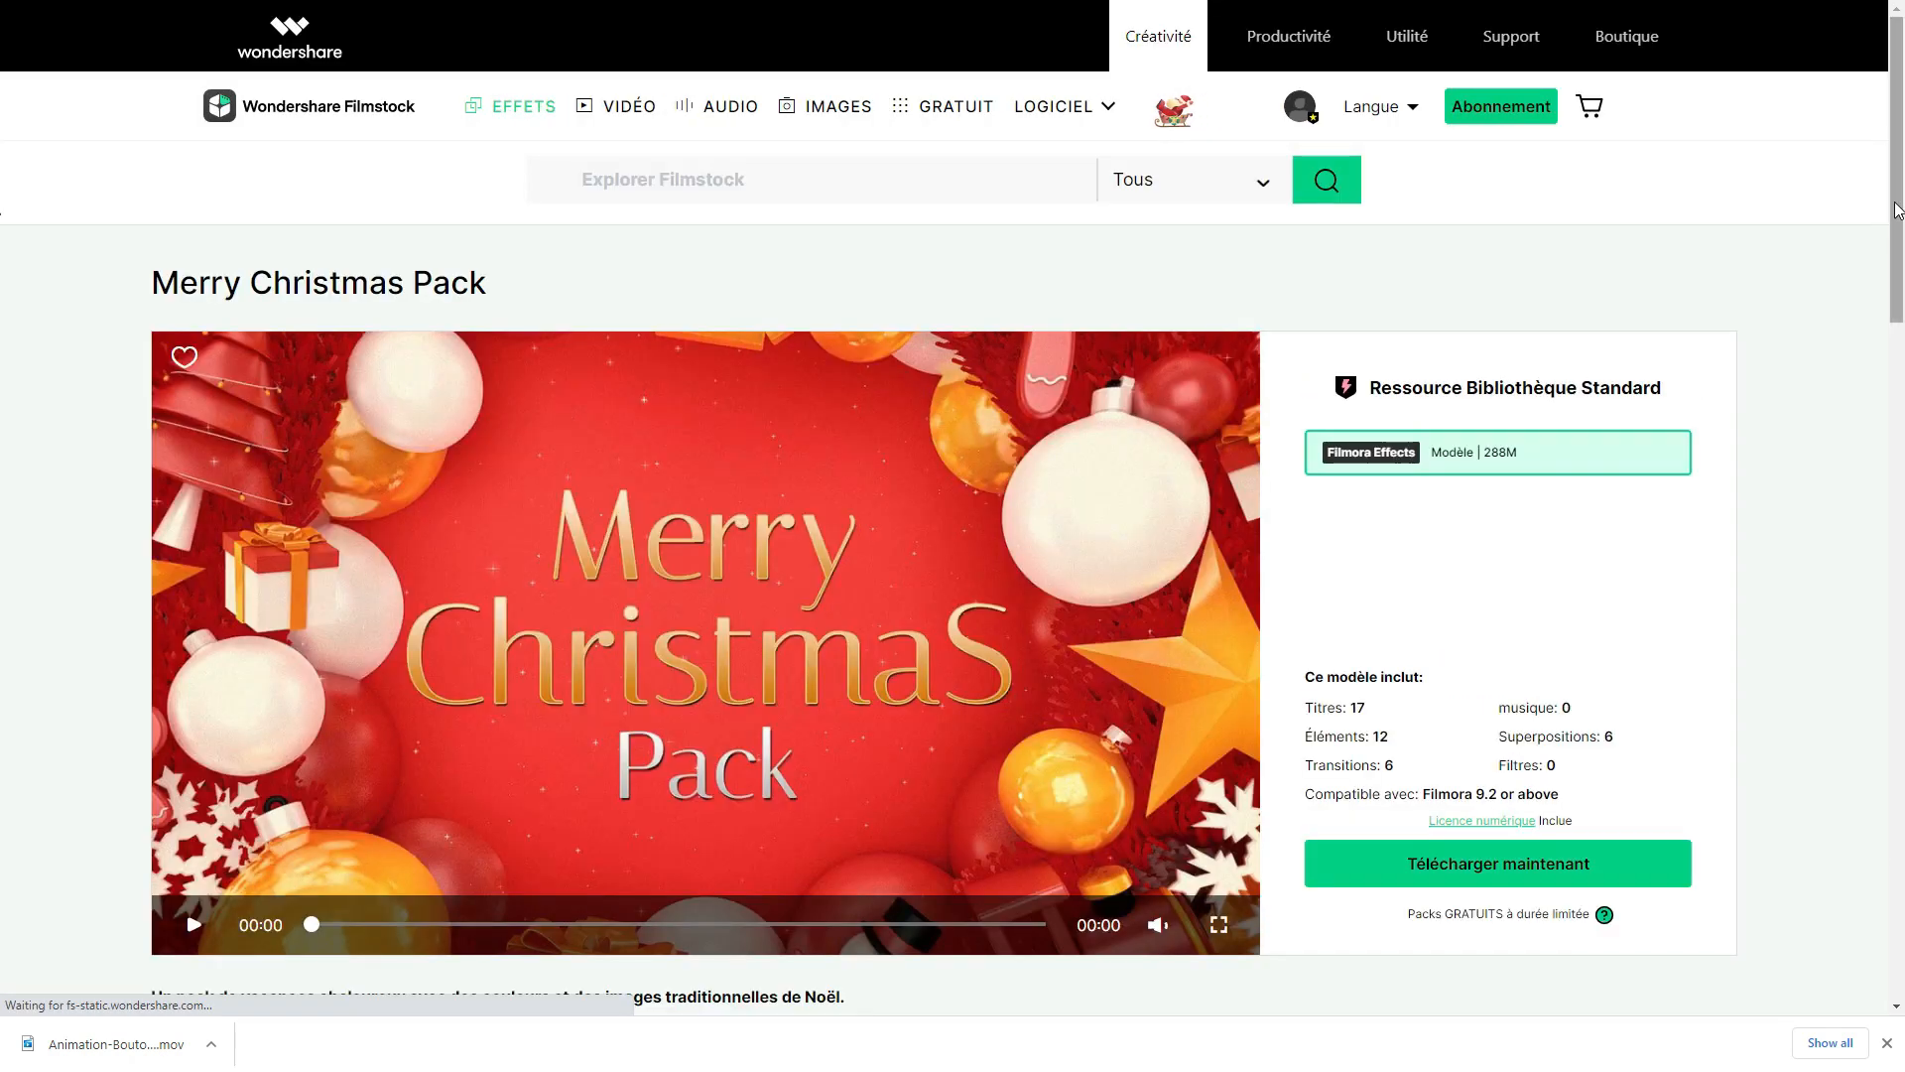
{"action": "left_click_drag", "start_coordinate": [1896, 206], "coordinate": [1900, 246]}
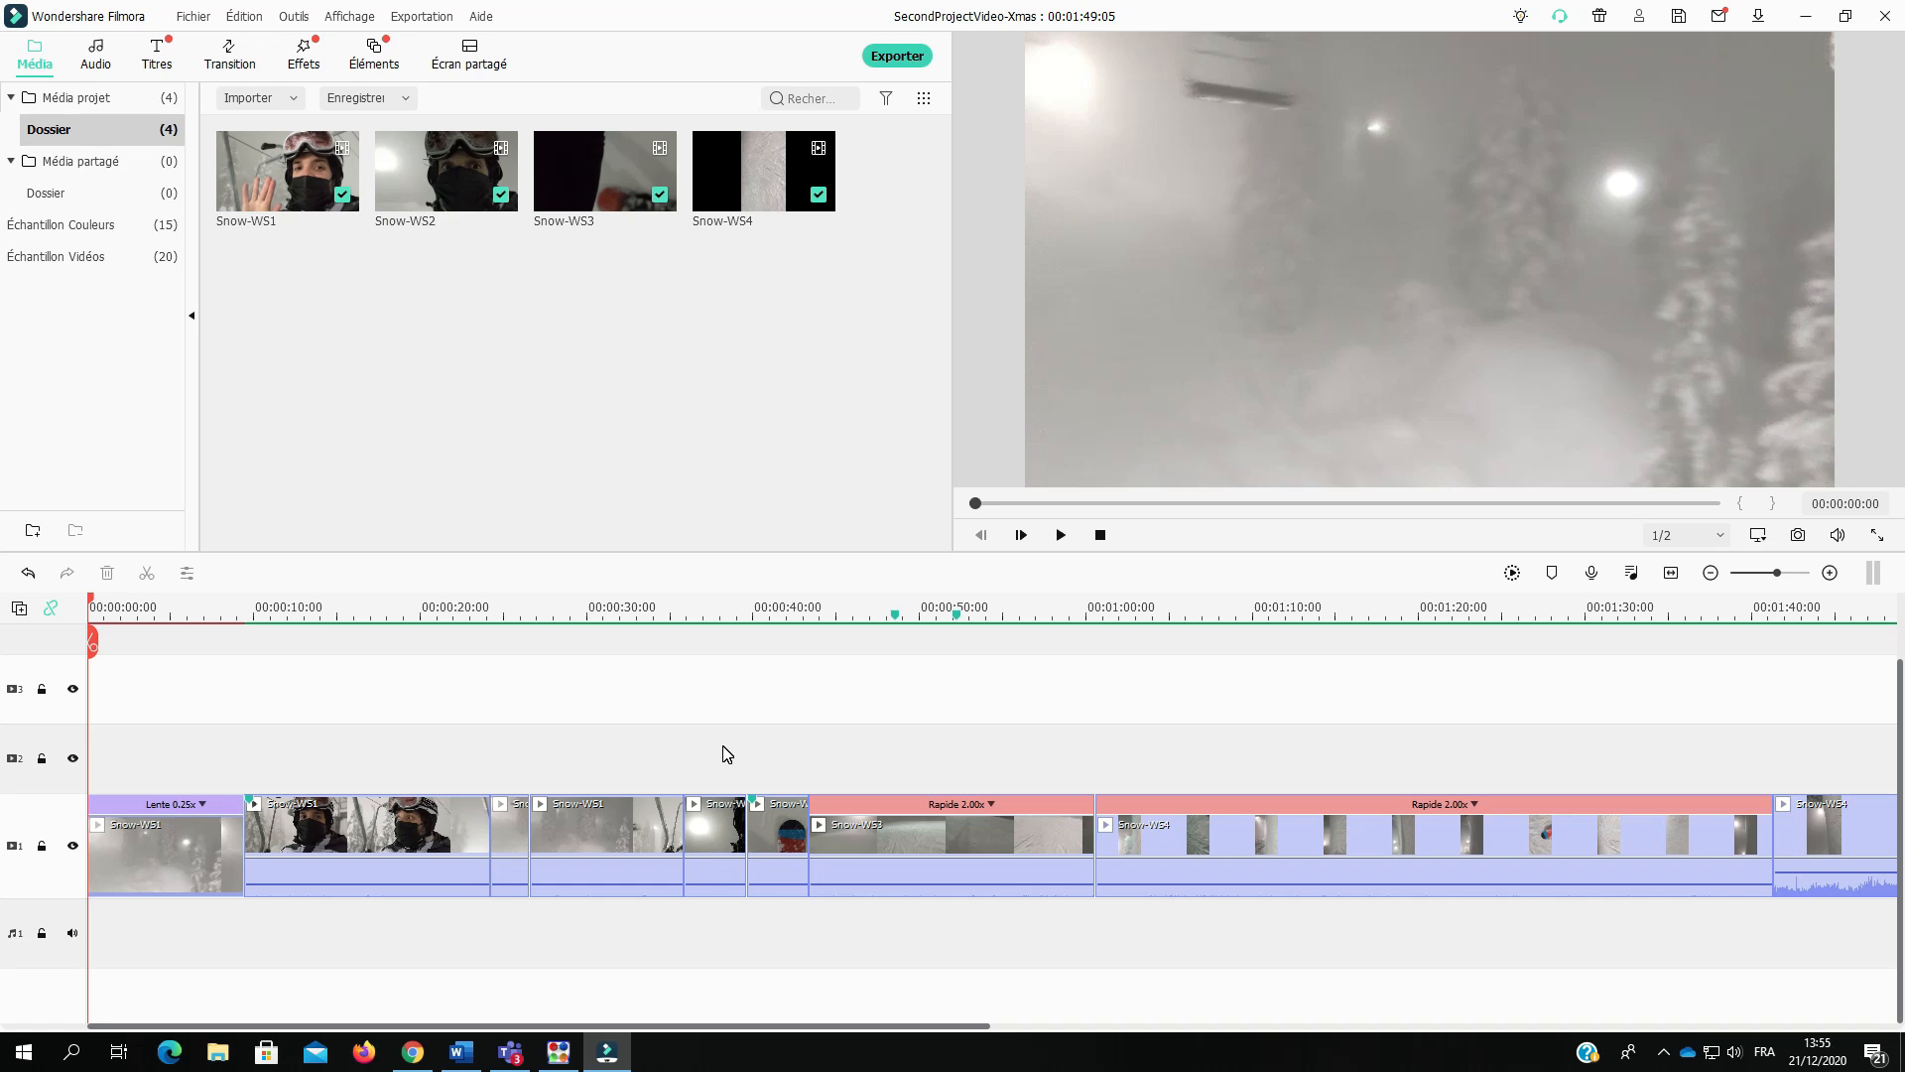
Step: Switch to Chrome and search Filmstock for "Noël" using the recent search
{"action": "left_click", "coordinate": [415, 1054]}
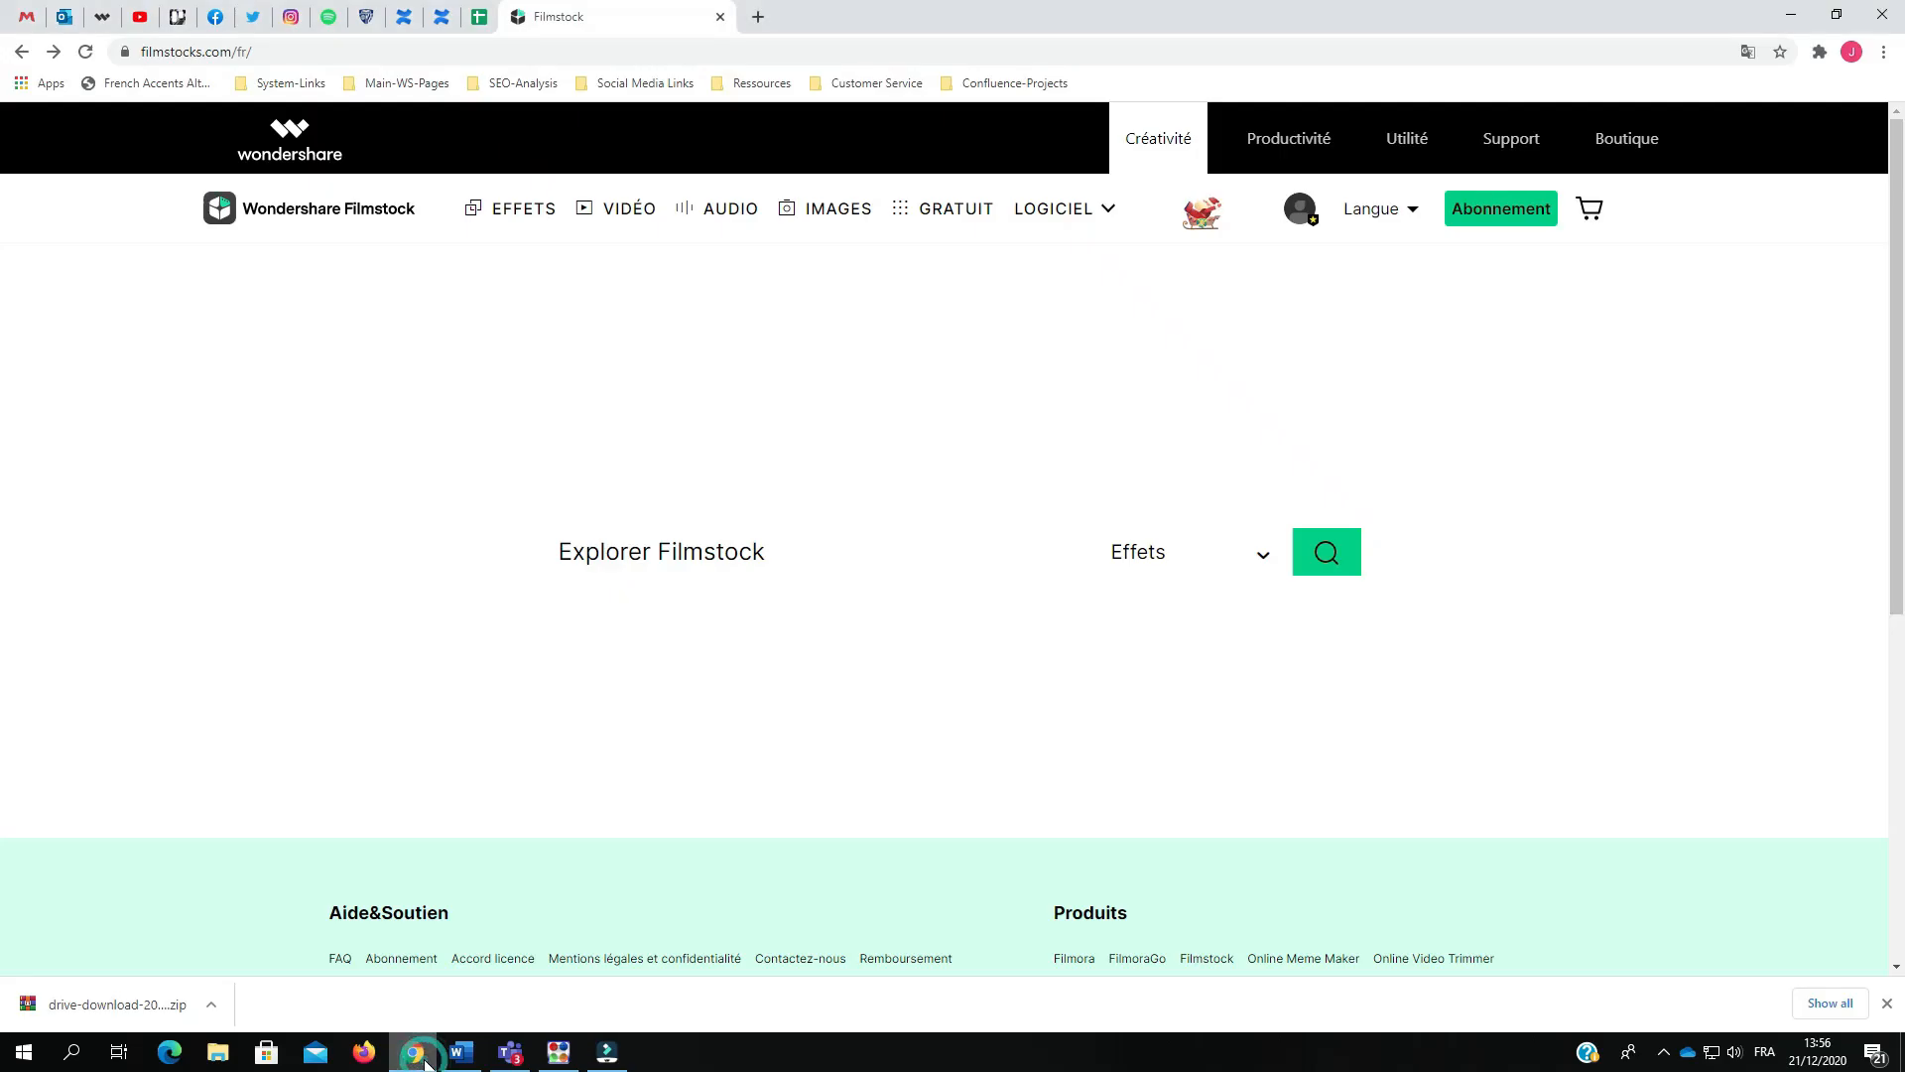
{"action": "left_click", "coordinate": [647, 547]}
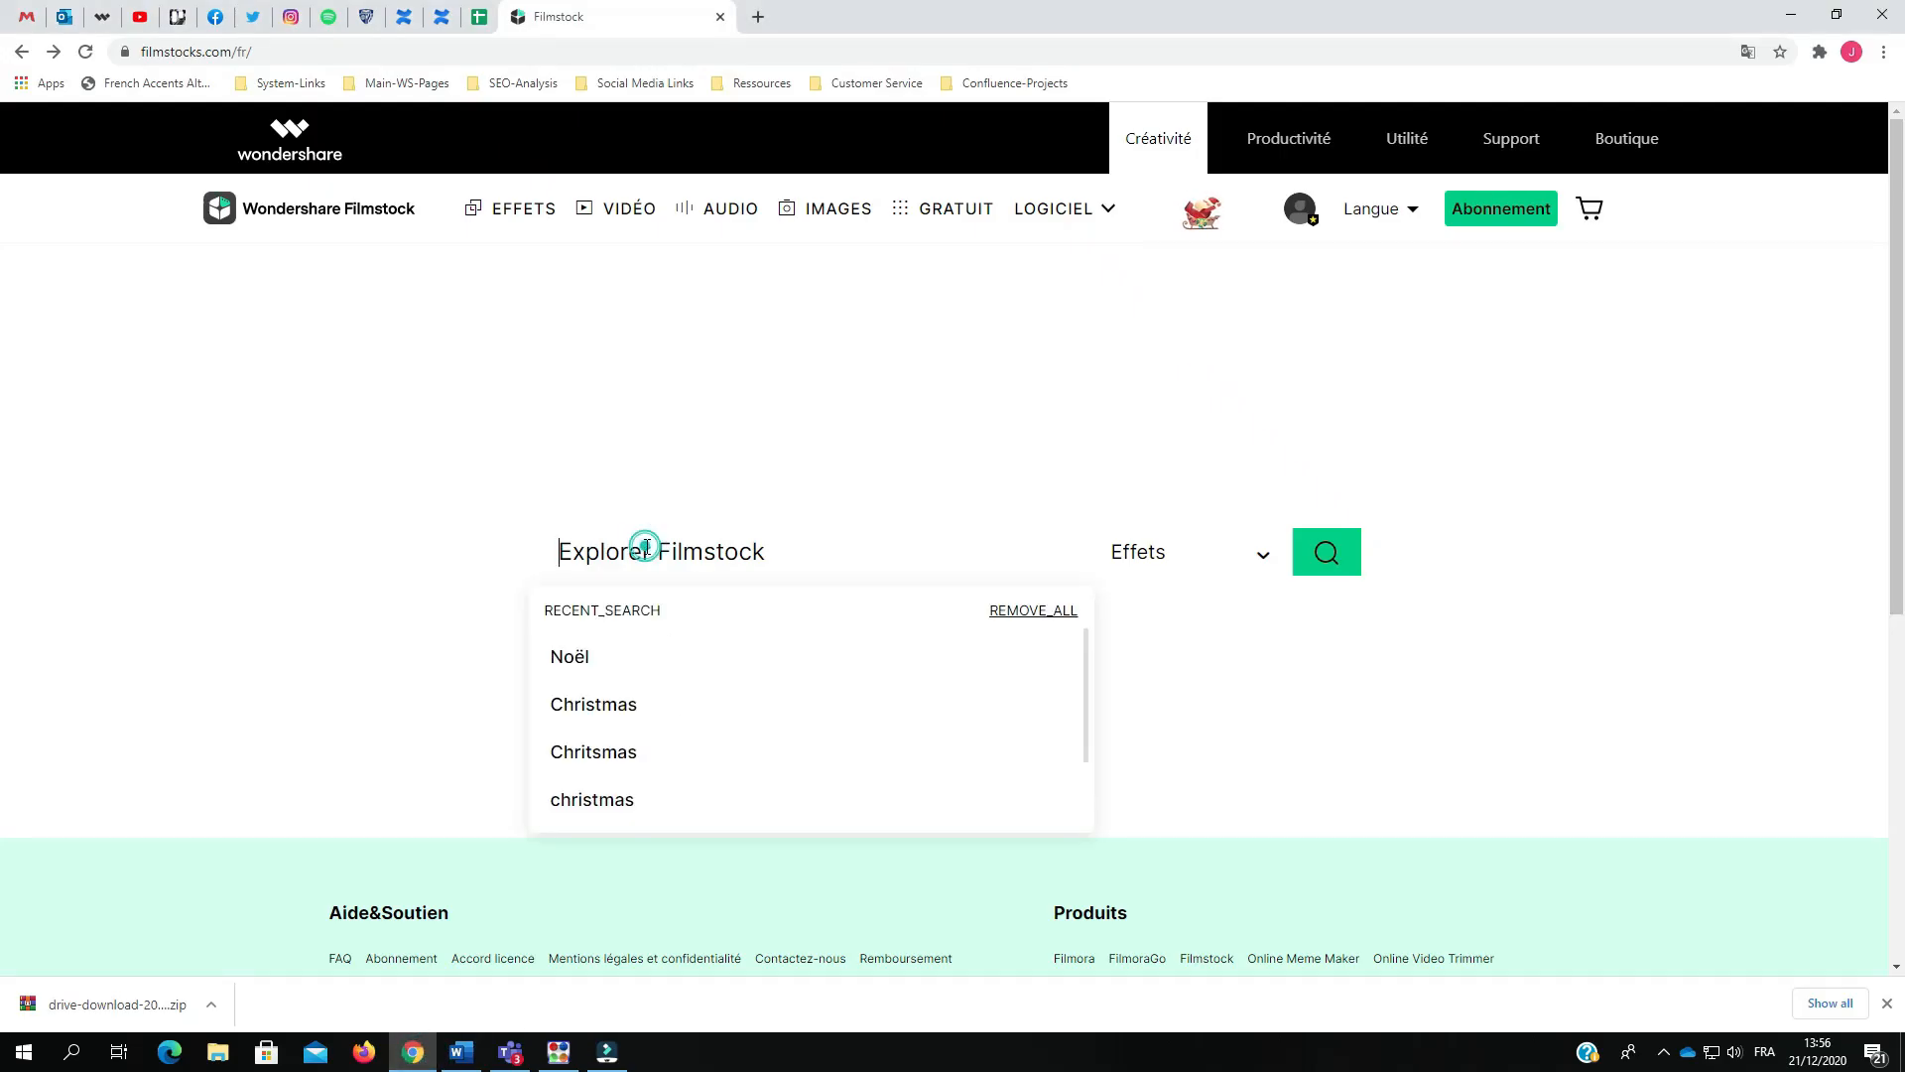
{"action": "left_click", "coordinate": [611, 658]}
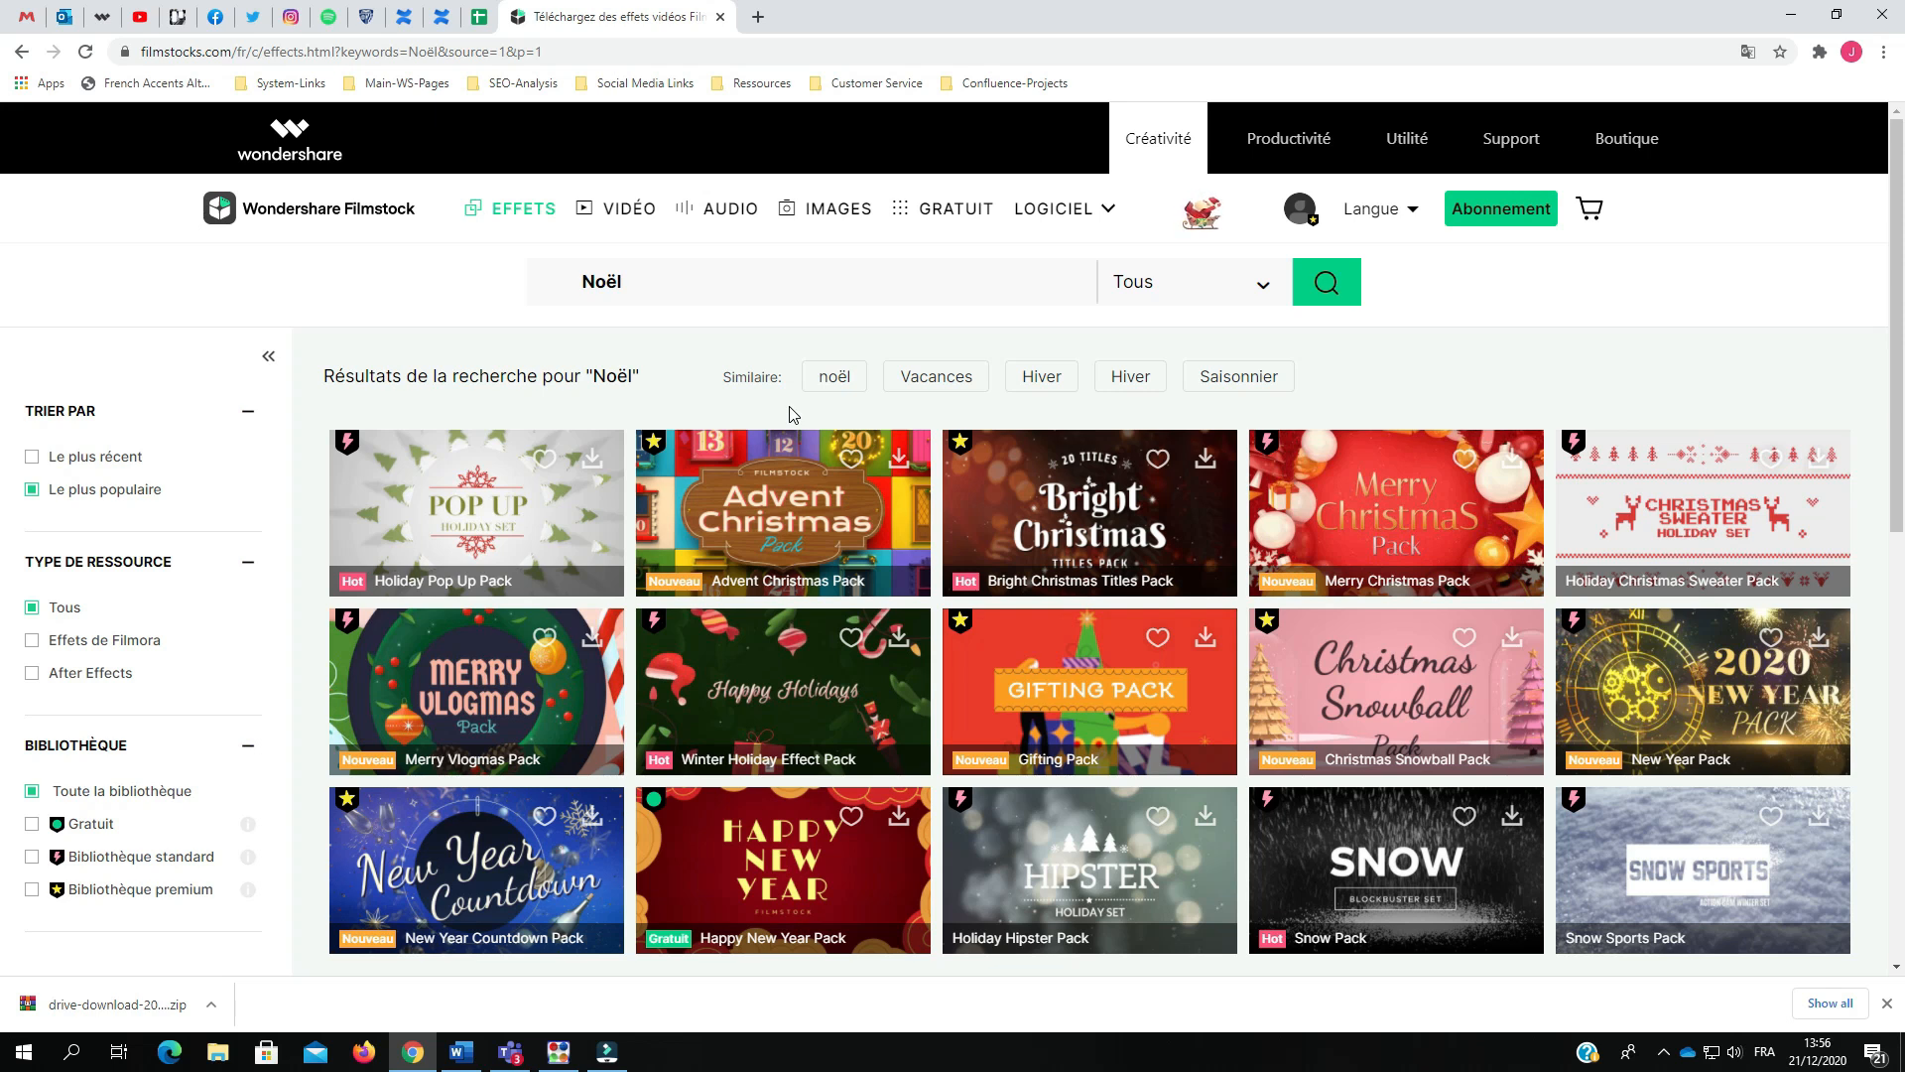
Step: Open the Merry Christmas Pack, download it through EffectsInstaller and close the Filmstock window once it is installed
{"action": "left_click", "coordinate": [1394, 518]}
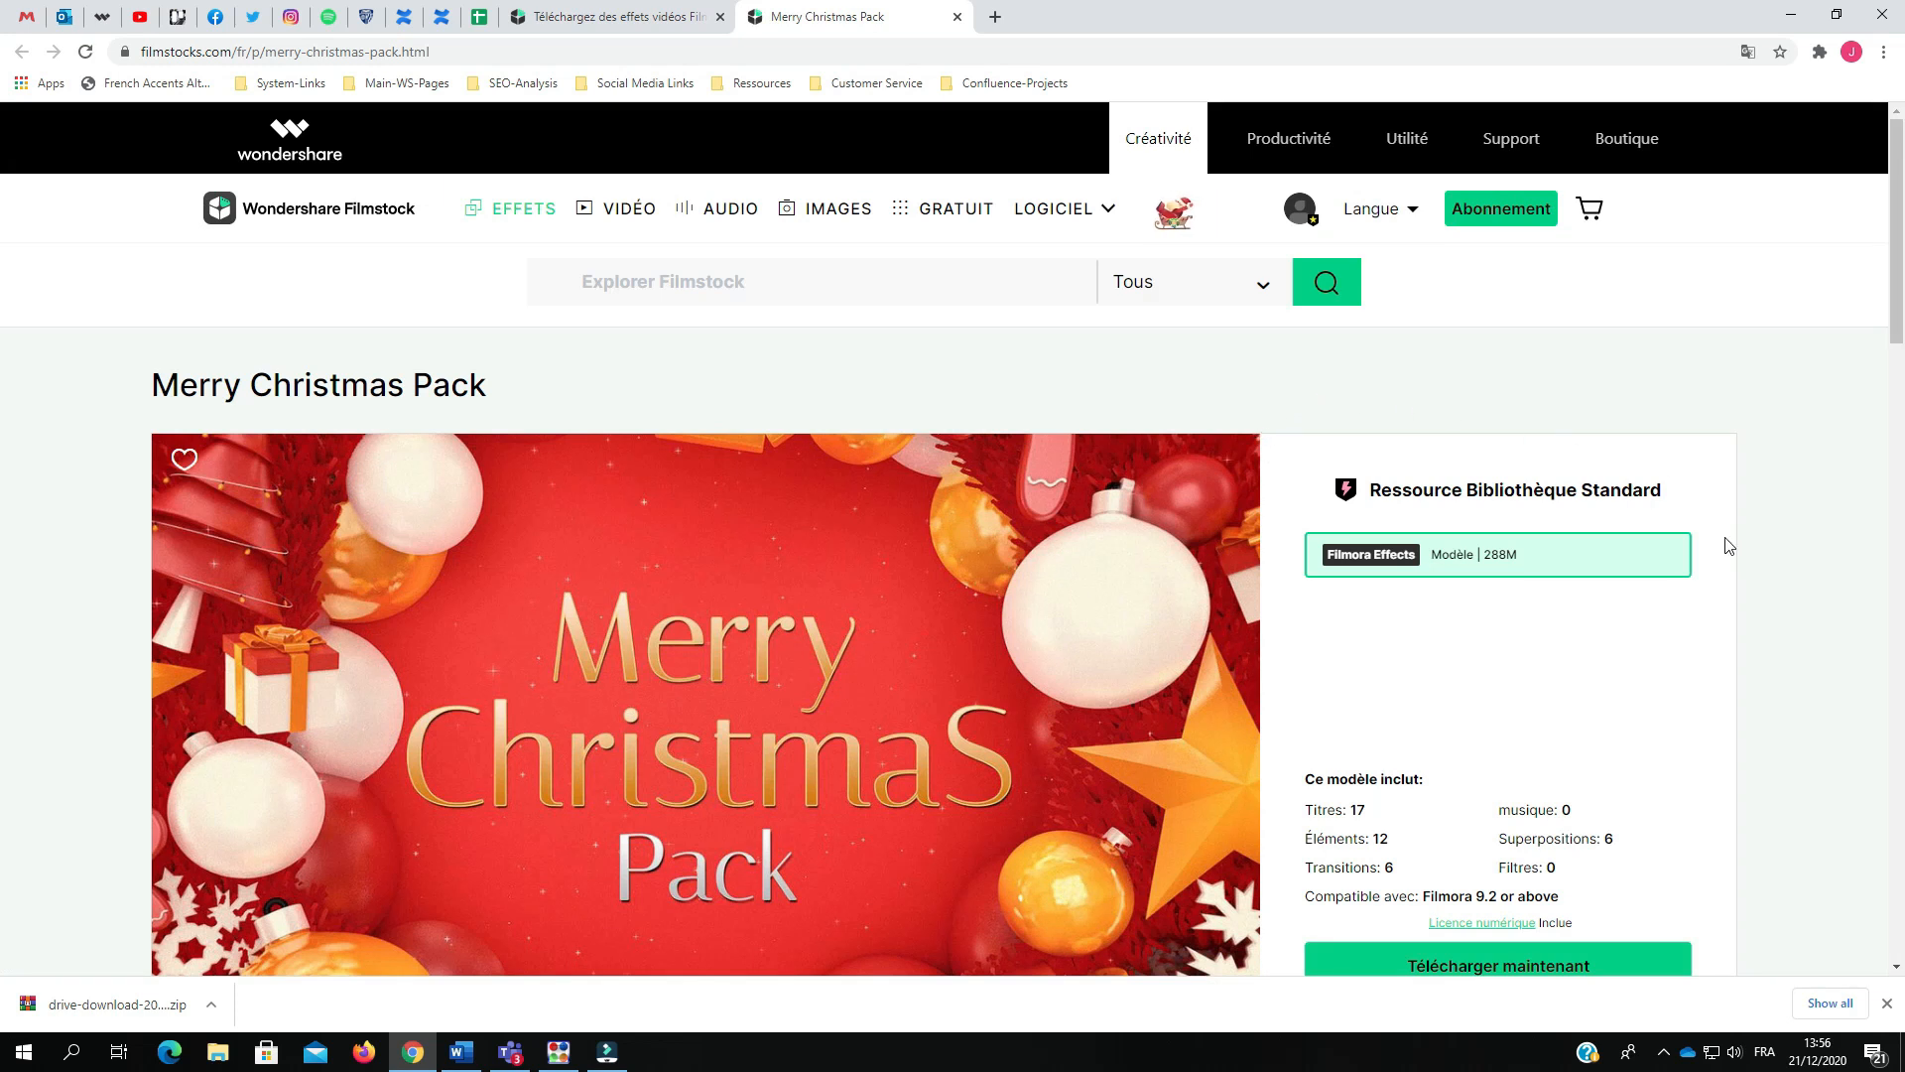
{"action": "scroll", "coordinate": [1765, 604], "scroll_direction": "down", "scroll_amount": 2}
{"action": "left_click", "coordinate": [1535, 772]}
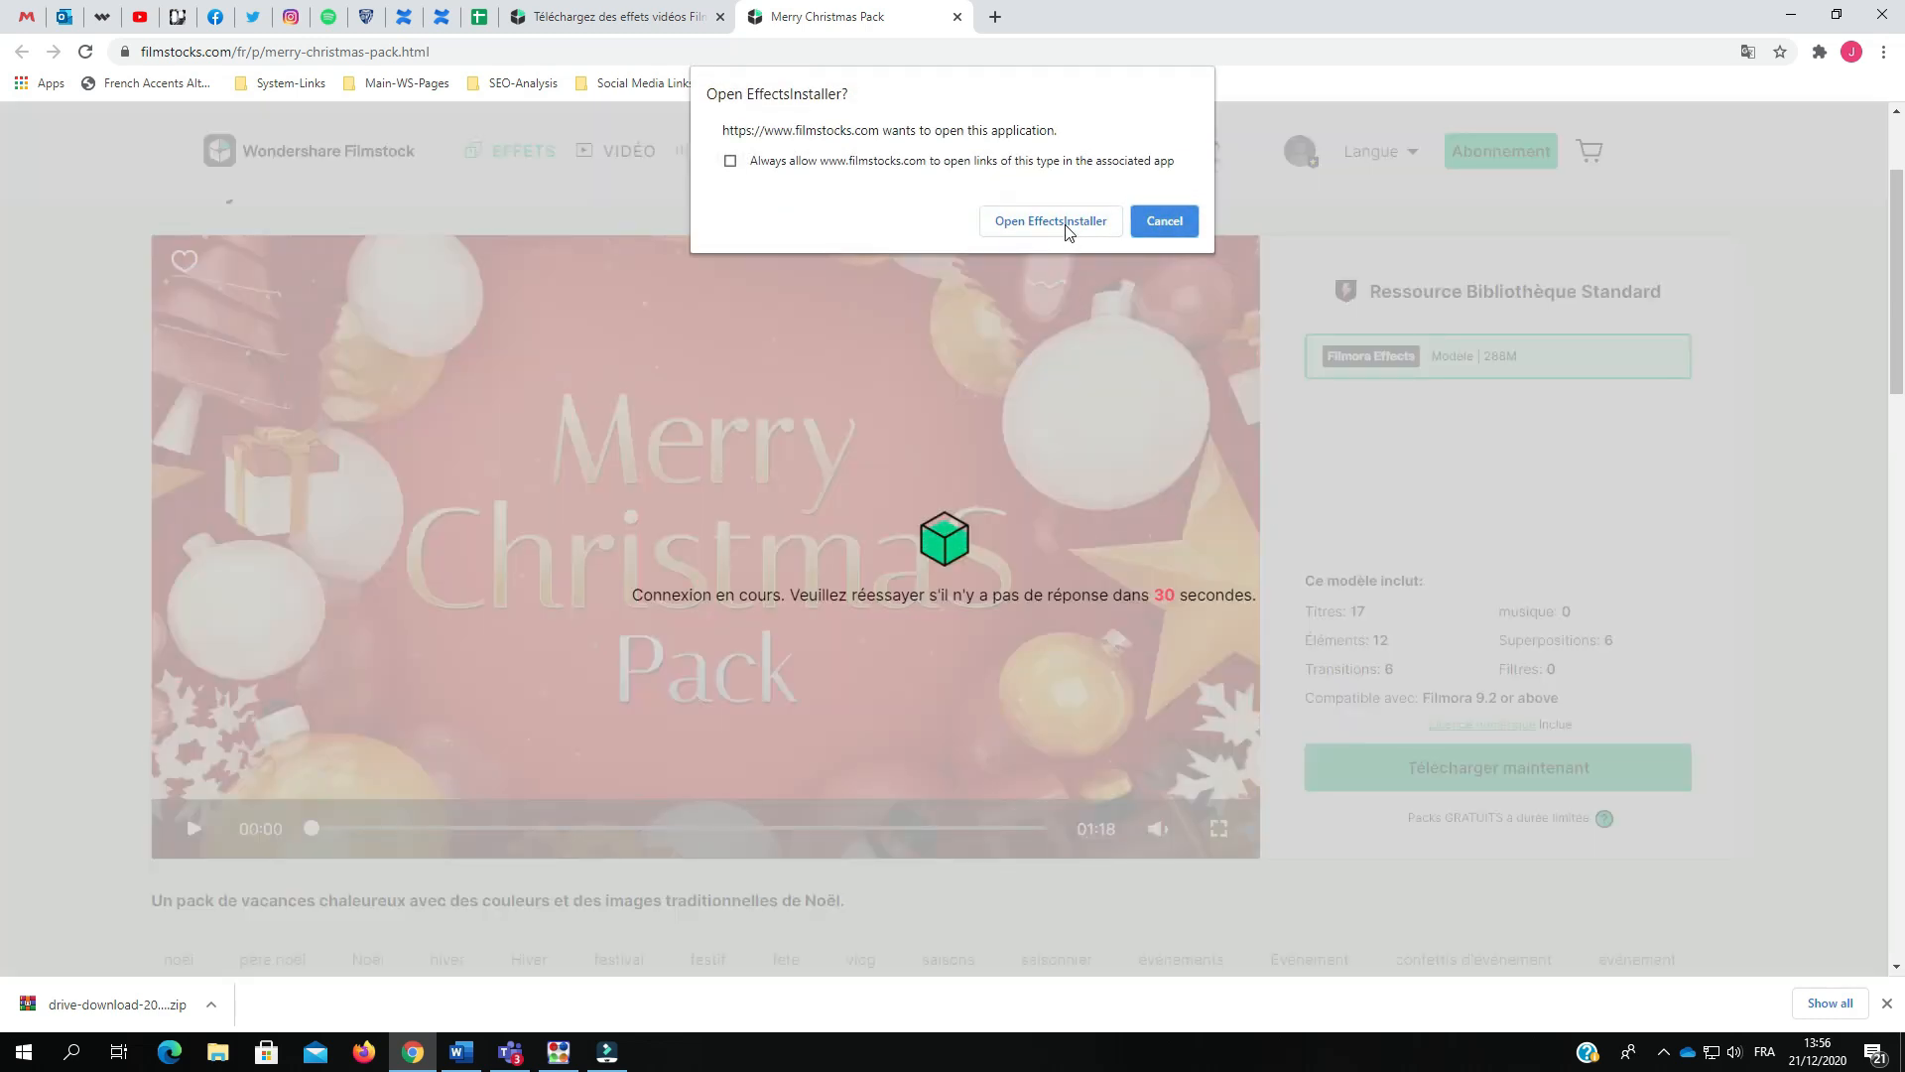
{"action": "left_click", "coordinate": [1063, 222]}
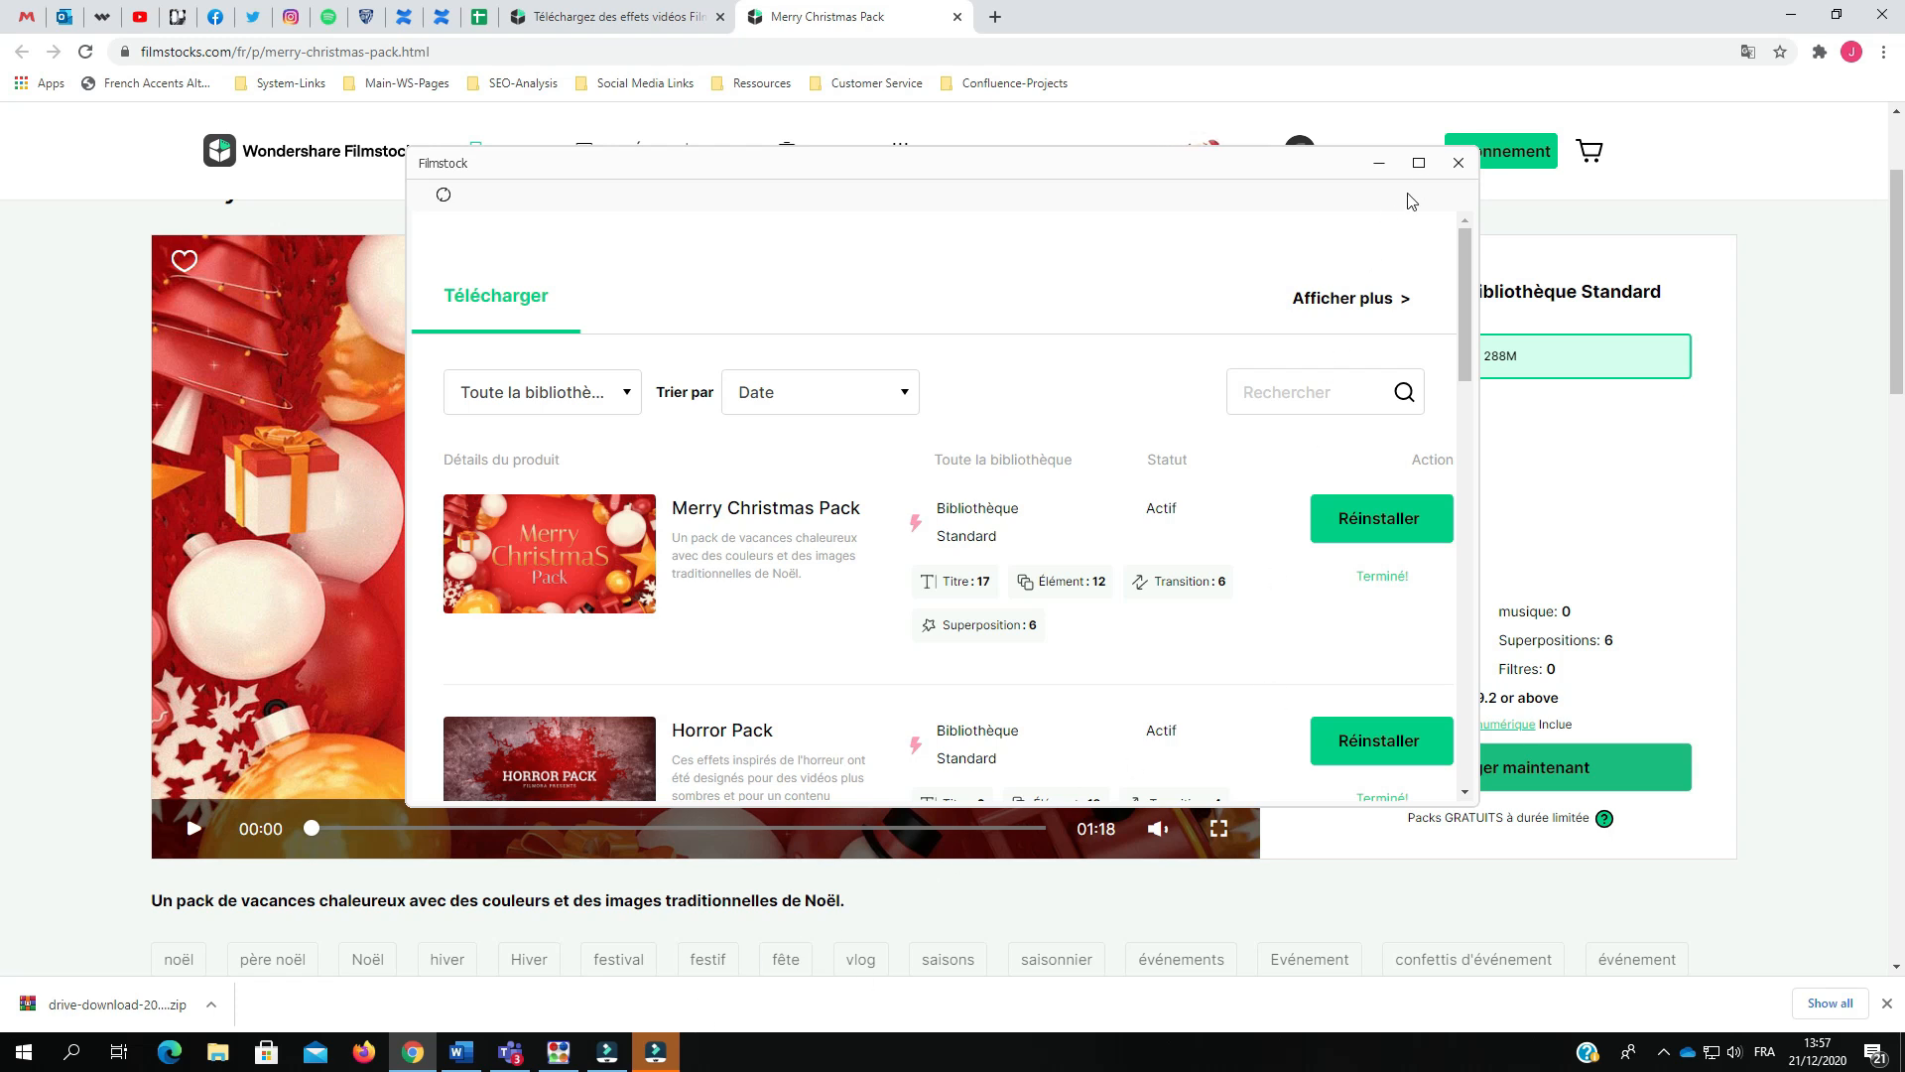
{"action": "left_click", "coordinate": [1458, 163]}
Step: Switch to Filmora and display the Merry Christmas Pack titles in the Filmstock collection
{"action": "left_click", "coordinate": [607, 1052]}
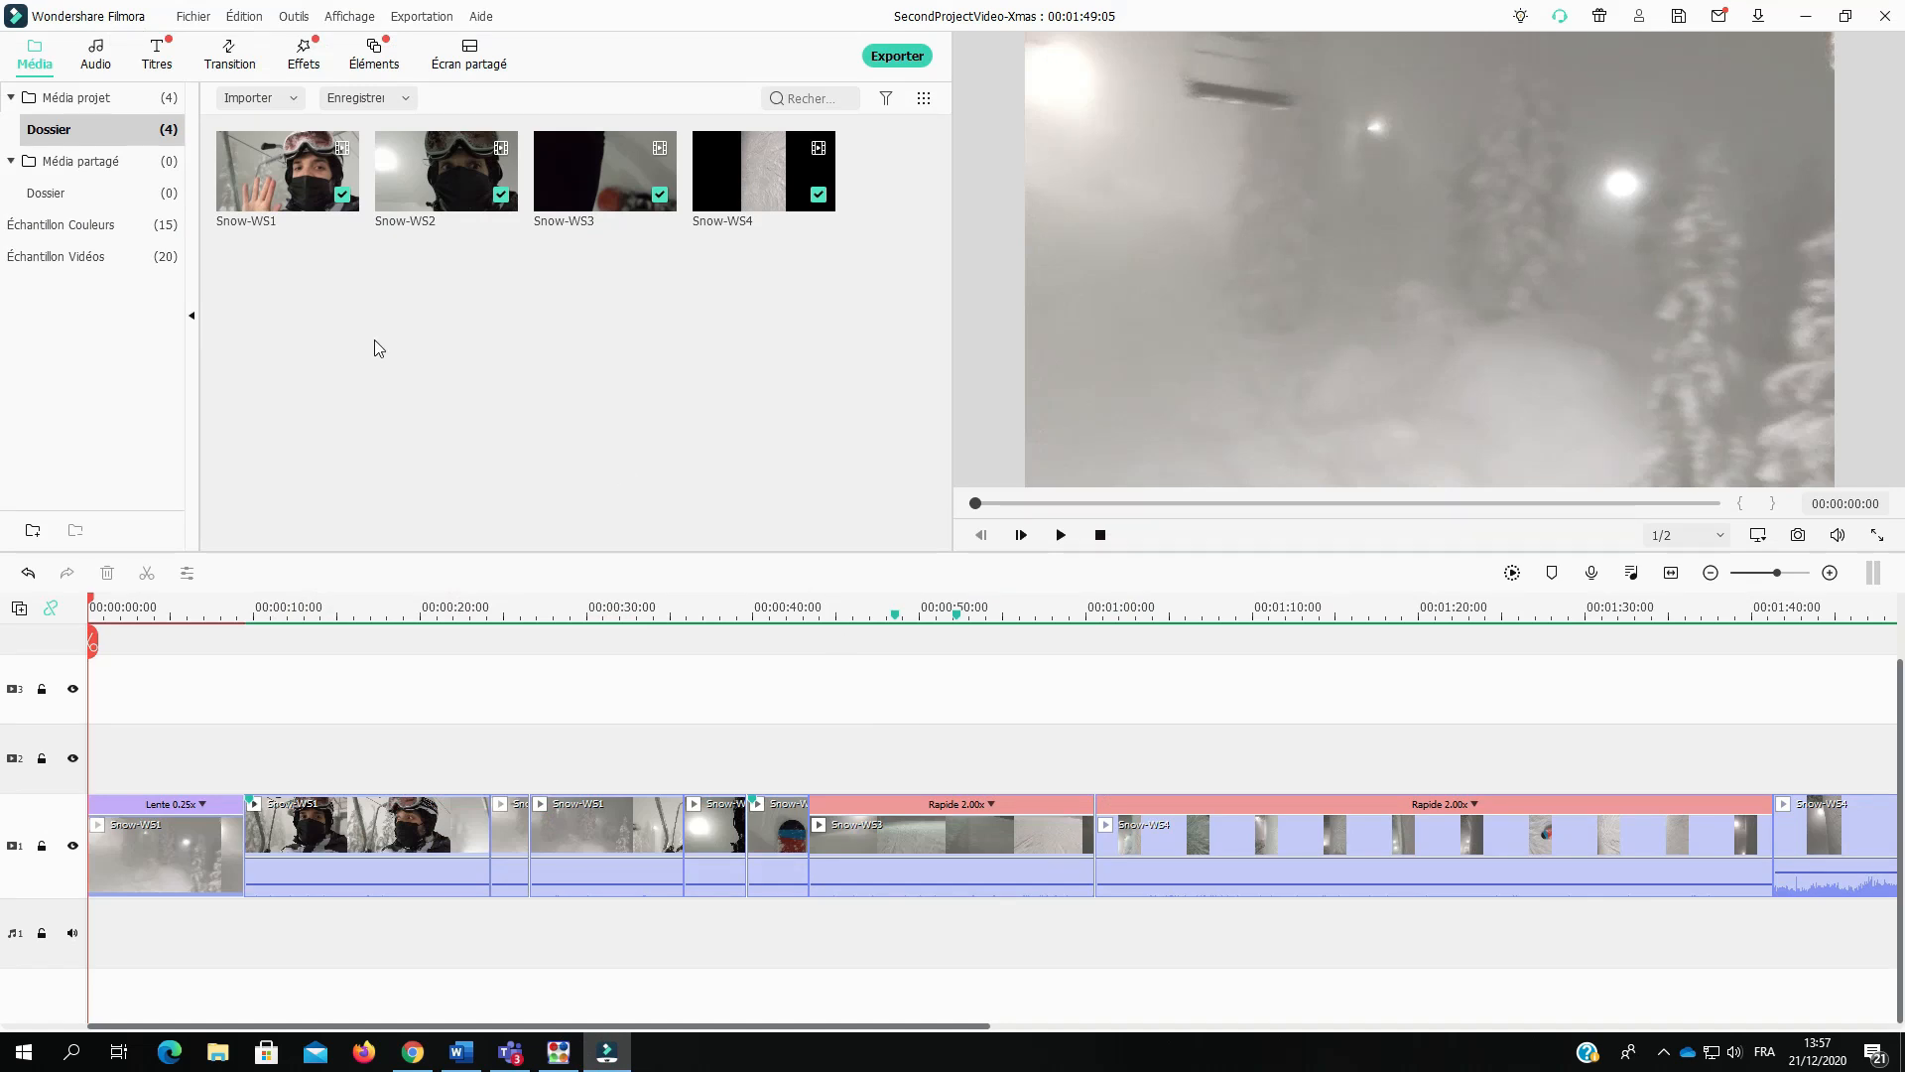
{"action": "left_click", "coordinate": [159, 54]}
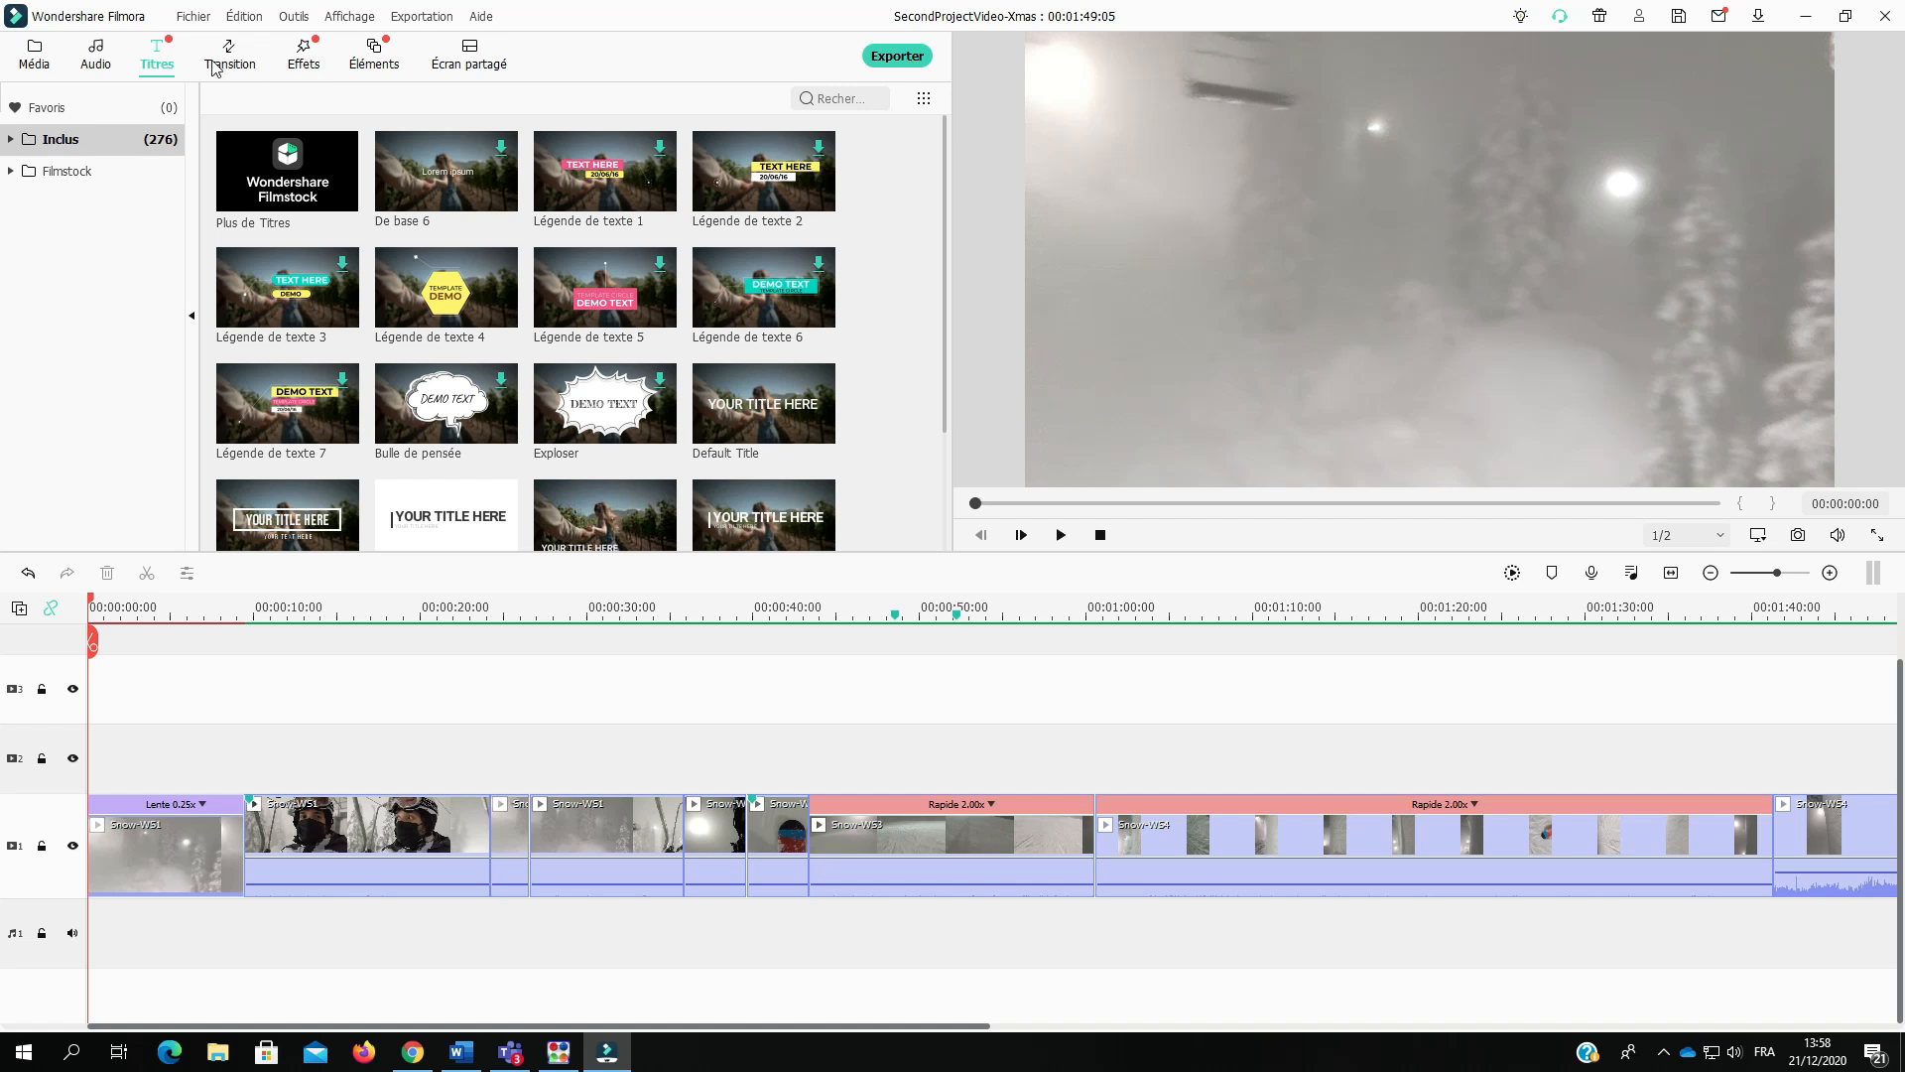
{"action": "left_click", "coordinate": [10, 141]}
{"action": "left_click", "coordinate": [10, 141]}
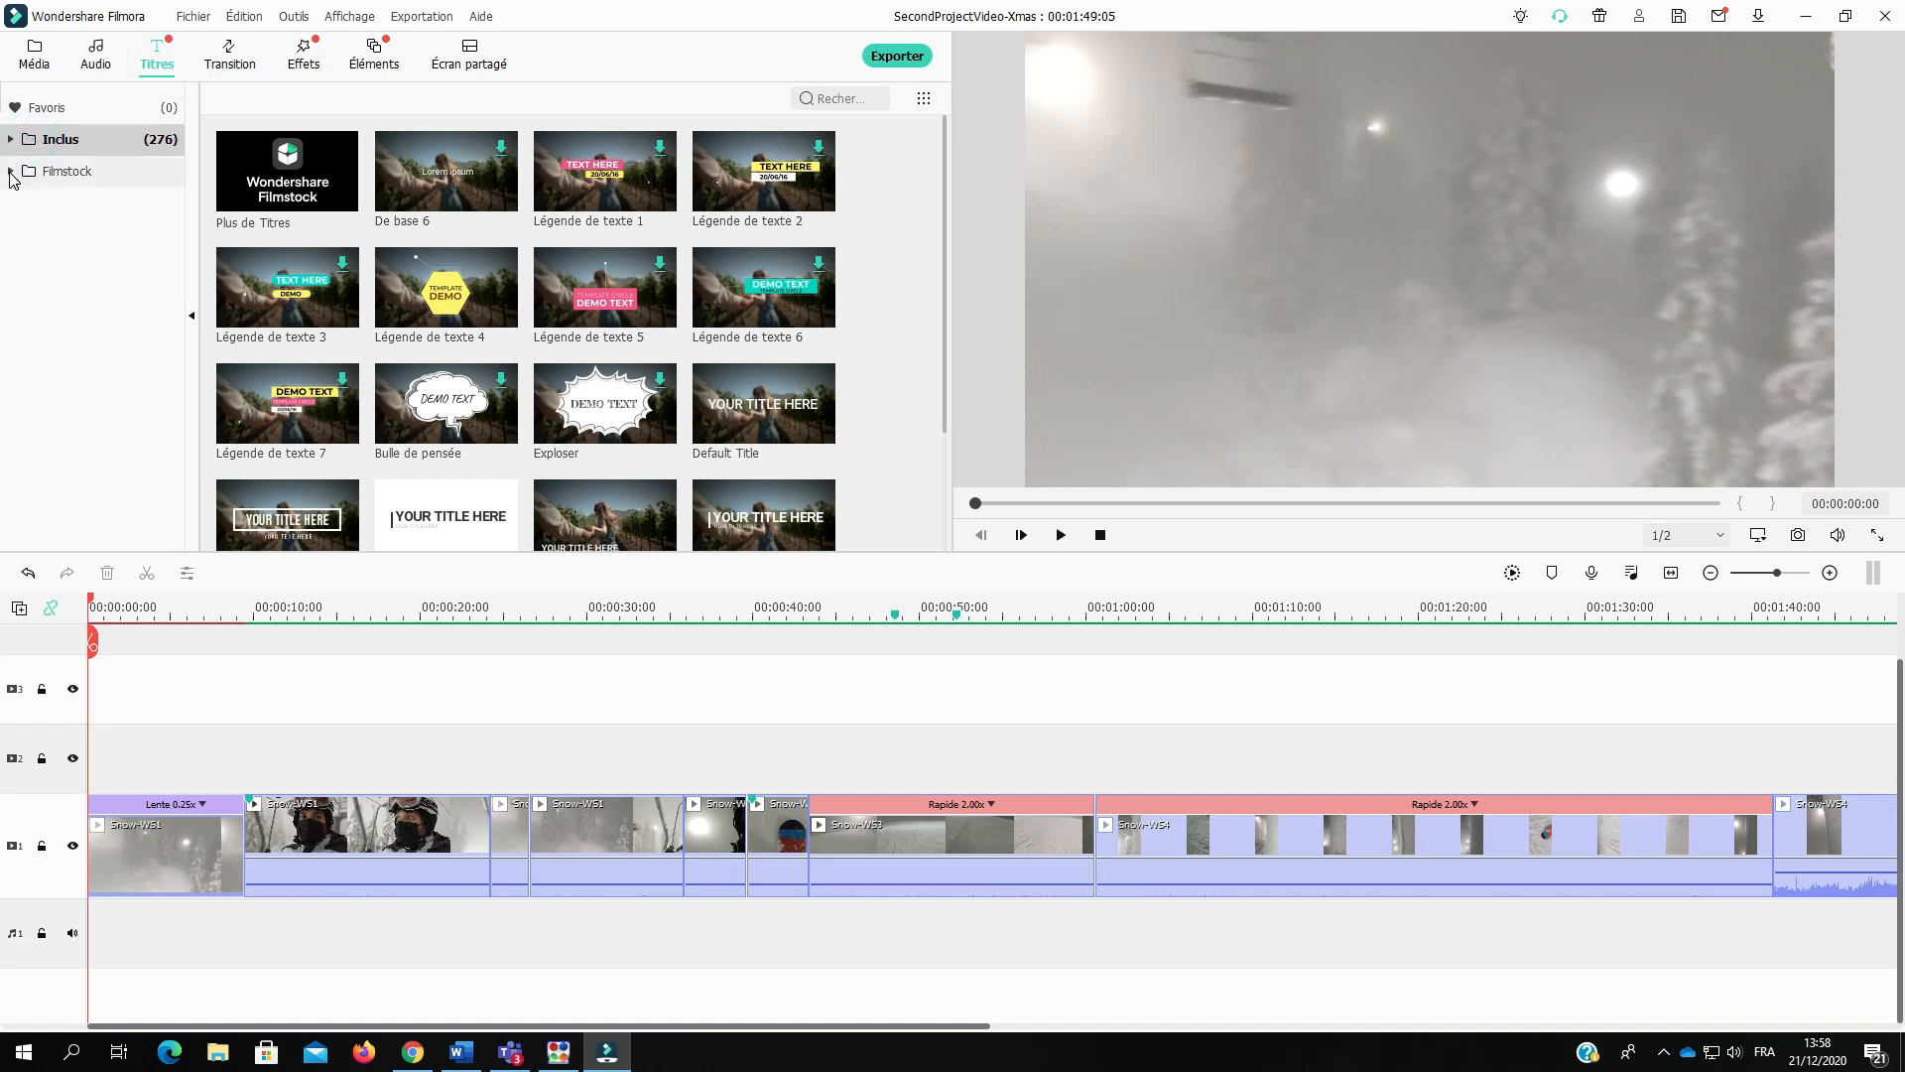
{"action": "left_click", "coordinate": [15, 173]}
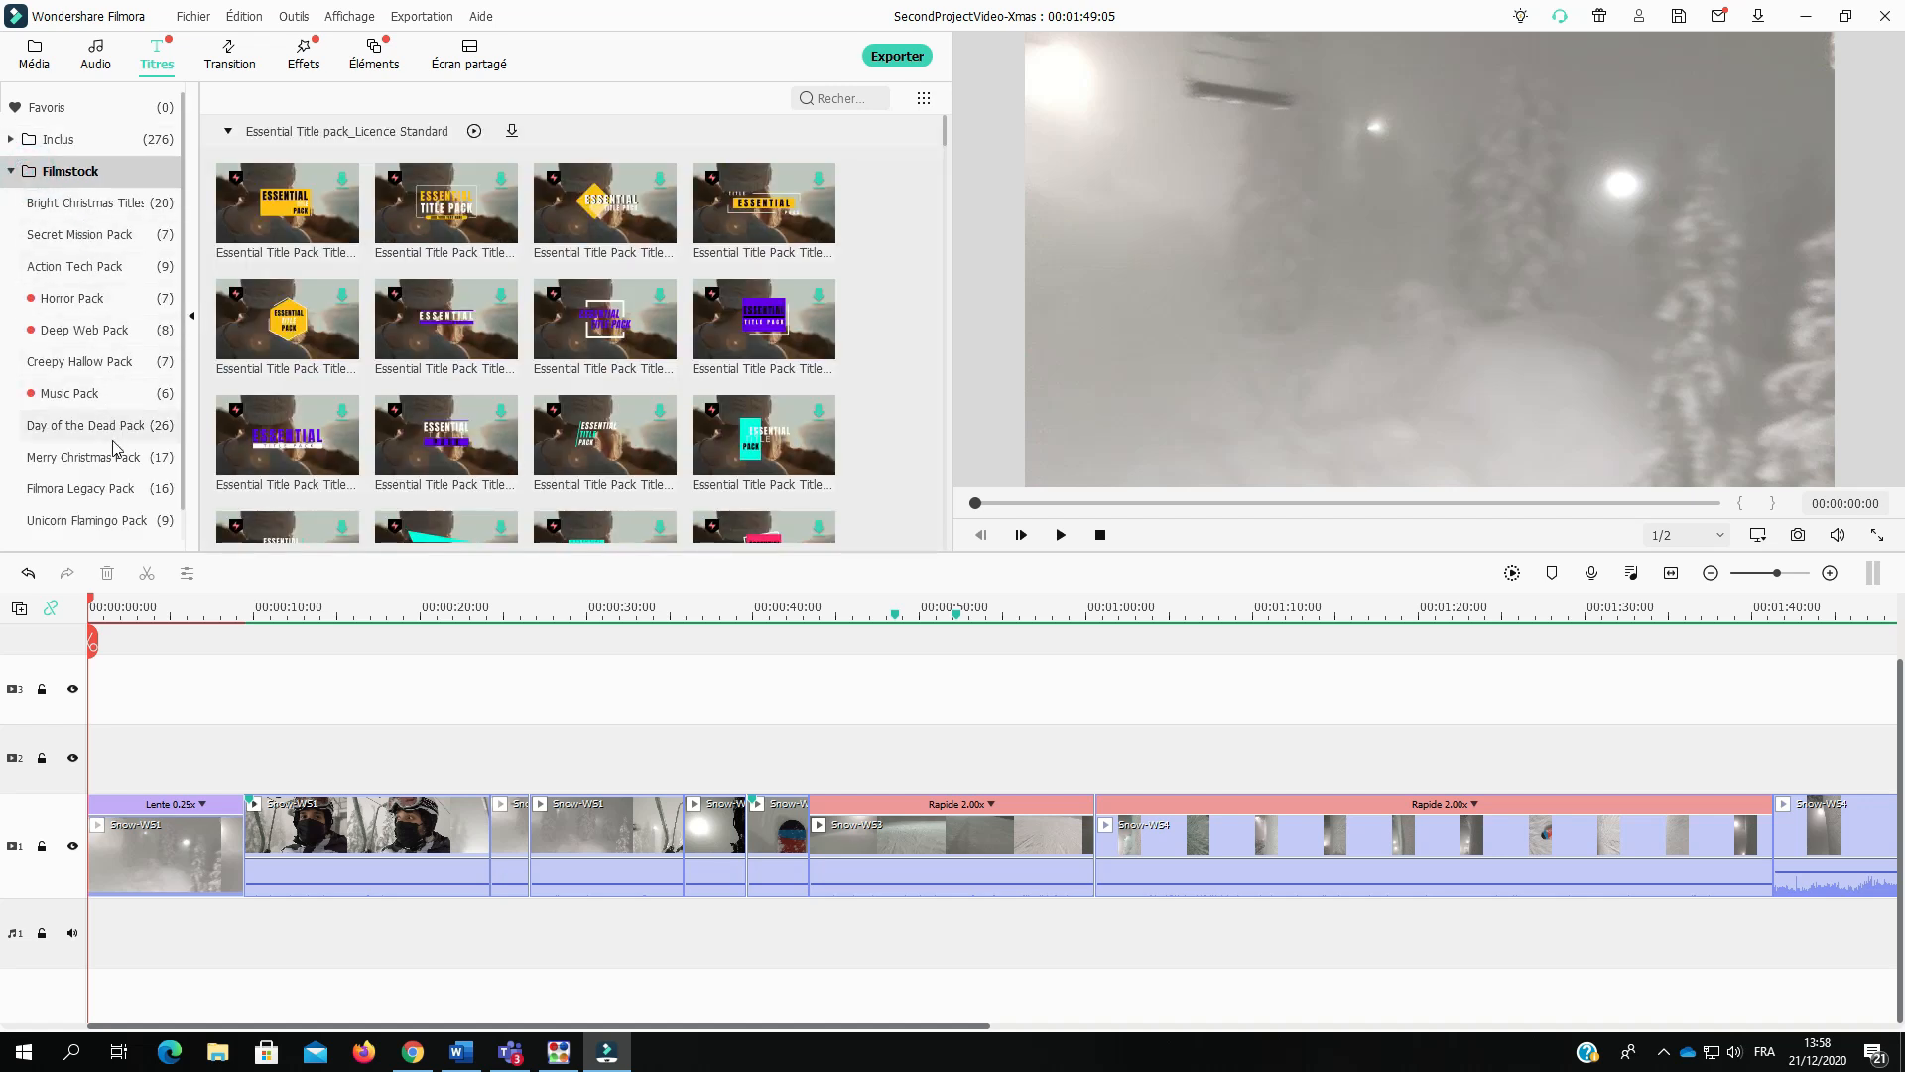
{"action": "left_click", "coordinate": [82, 458]}
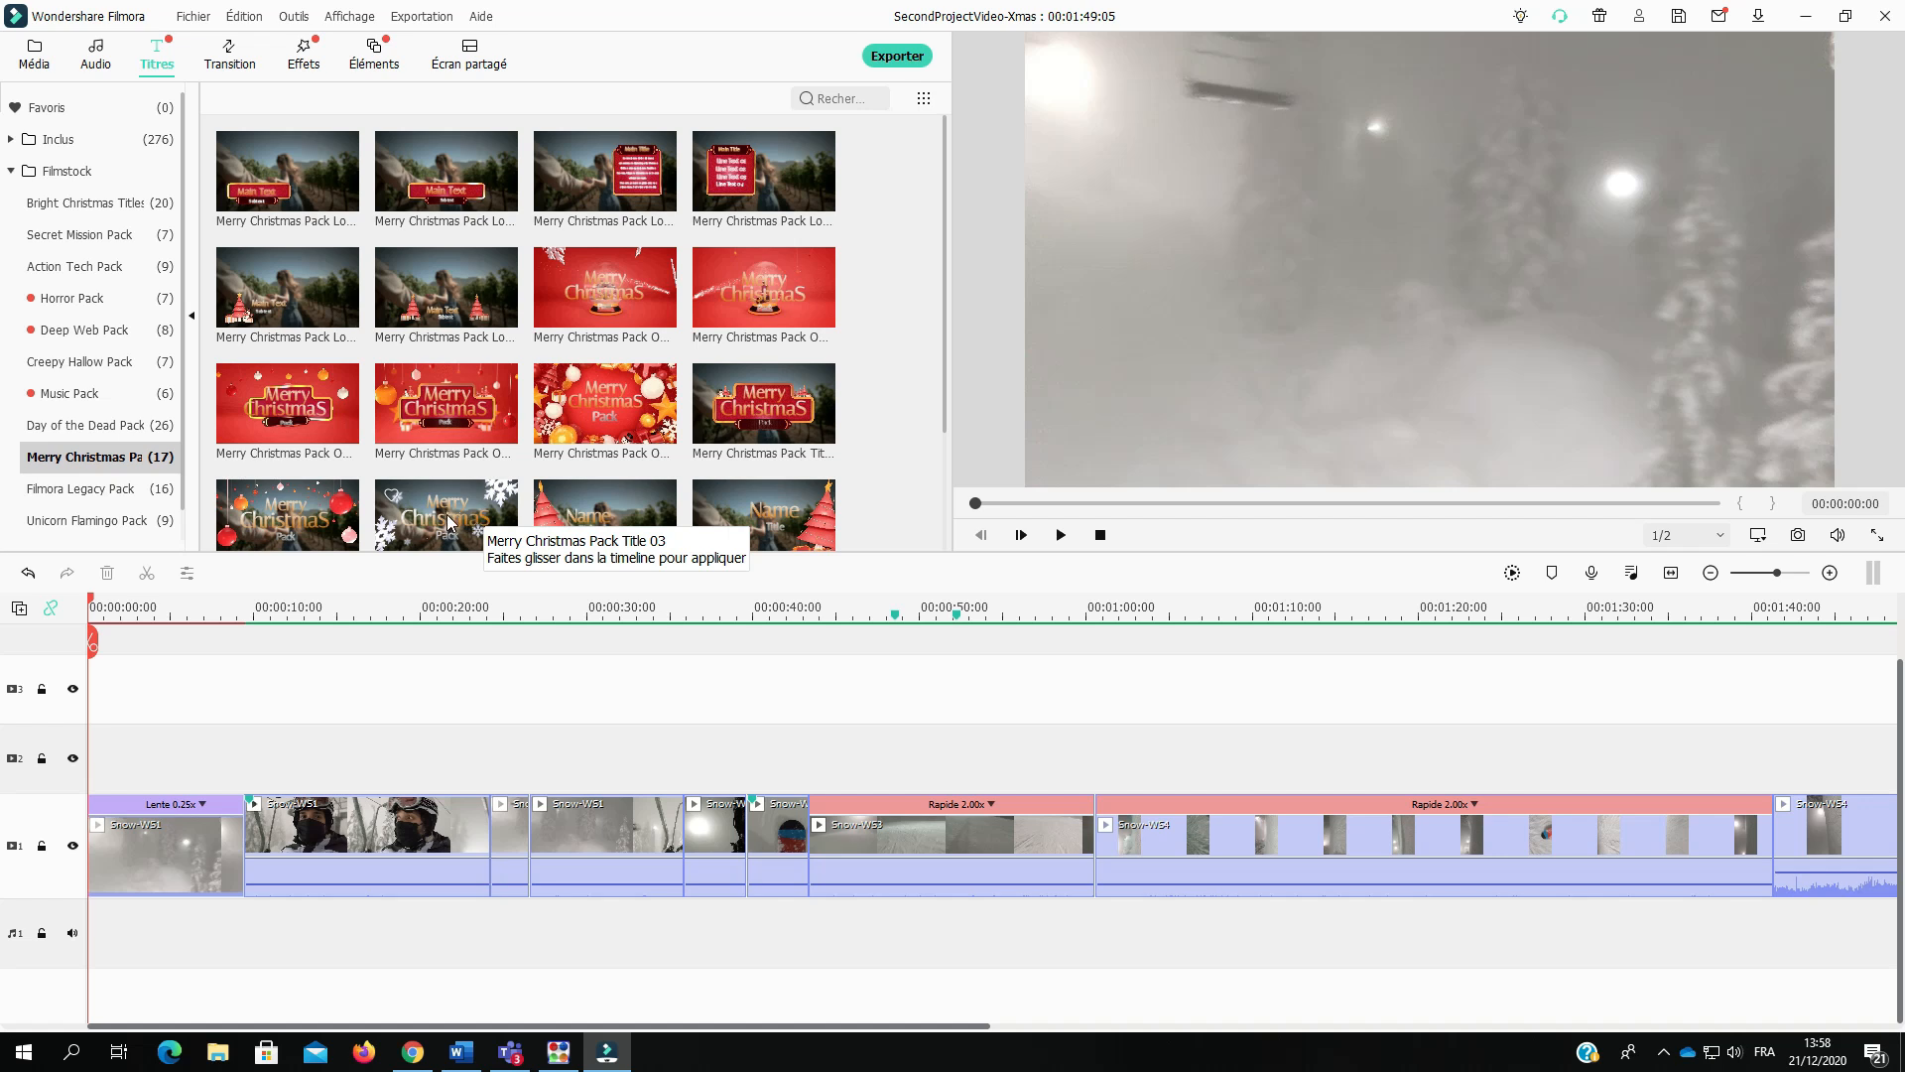
Step: Add Merry Christmas Pack Title 03 to video track 2 at the very start of the timeline
{"action": "scroll", "coordinate": [452, 516], "scroll_direction": "down", "scroll_amount": 2}
{"action": "left_click", "coordinate": [424, 384]}
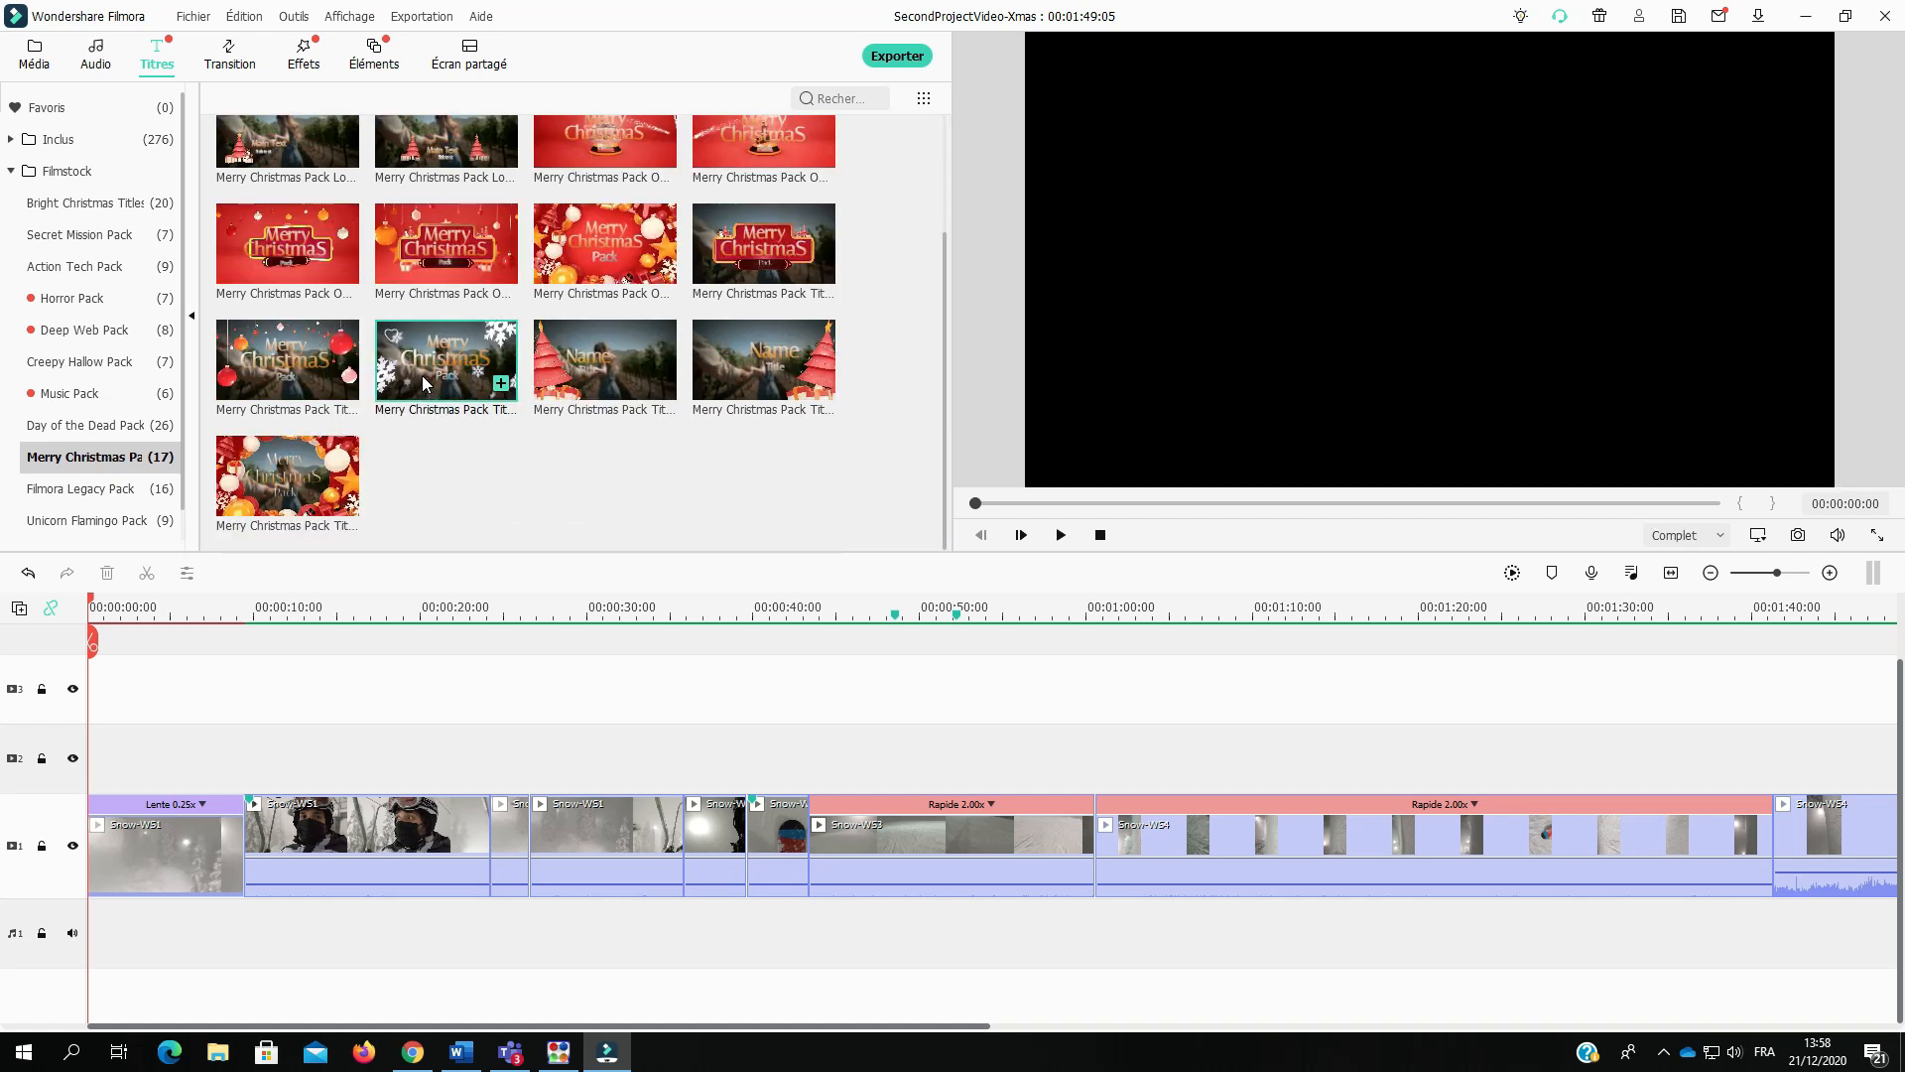
{"action": "left_click_drag", "start_coordinate": [429, 373], "coordinate": [104, 756]}
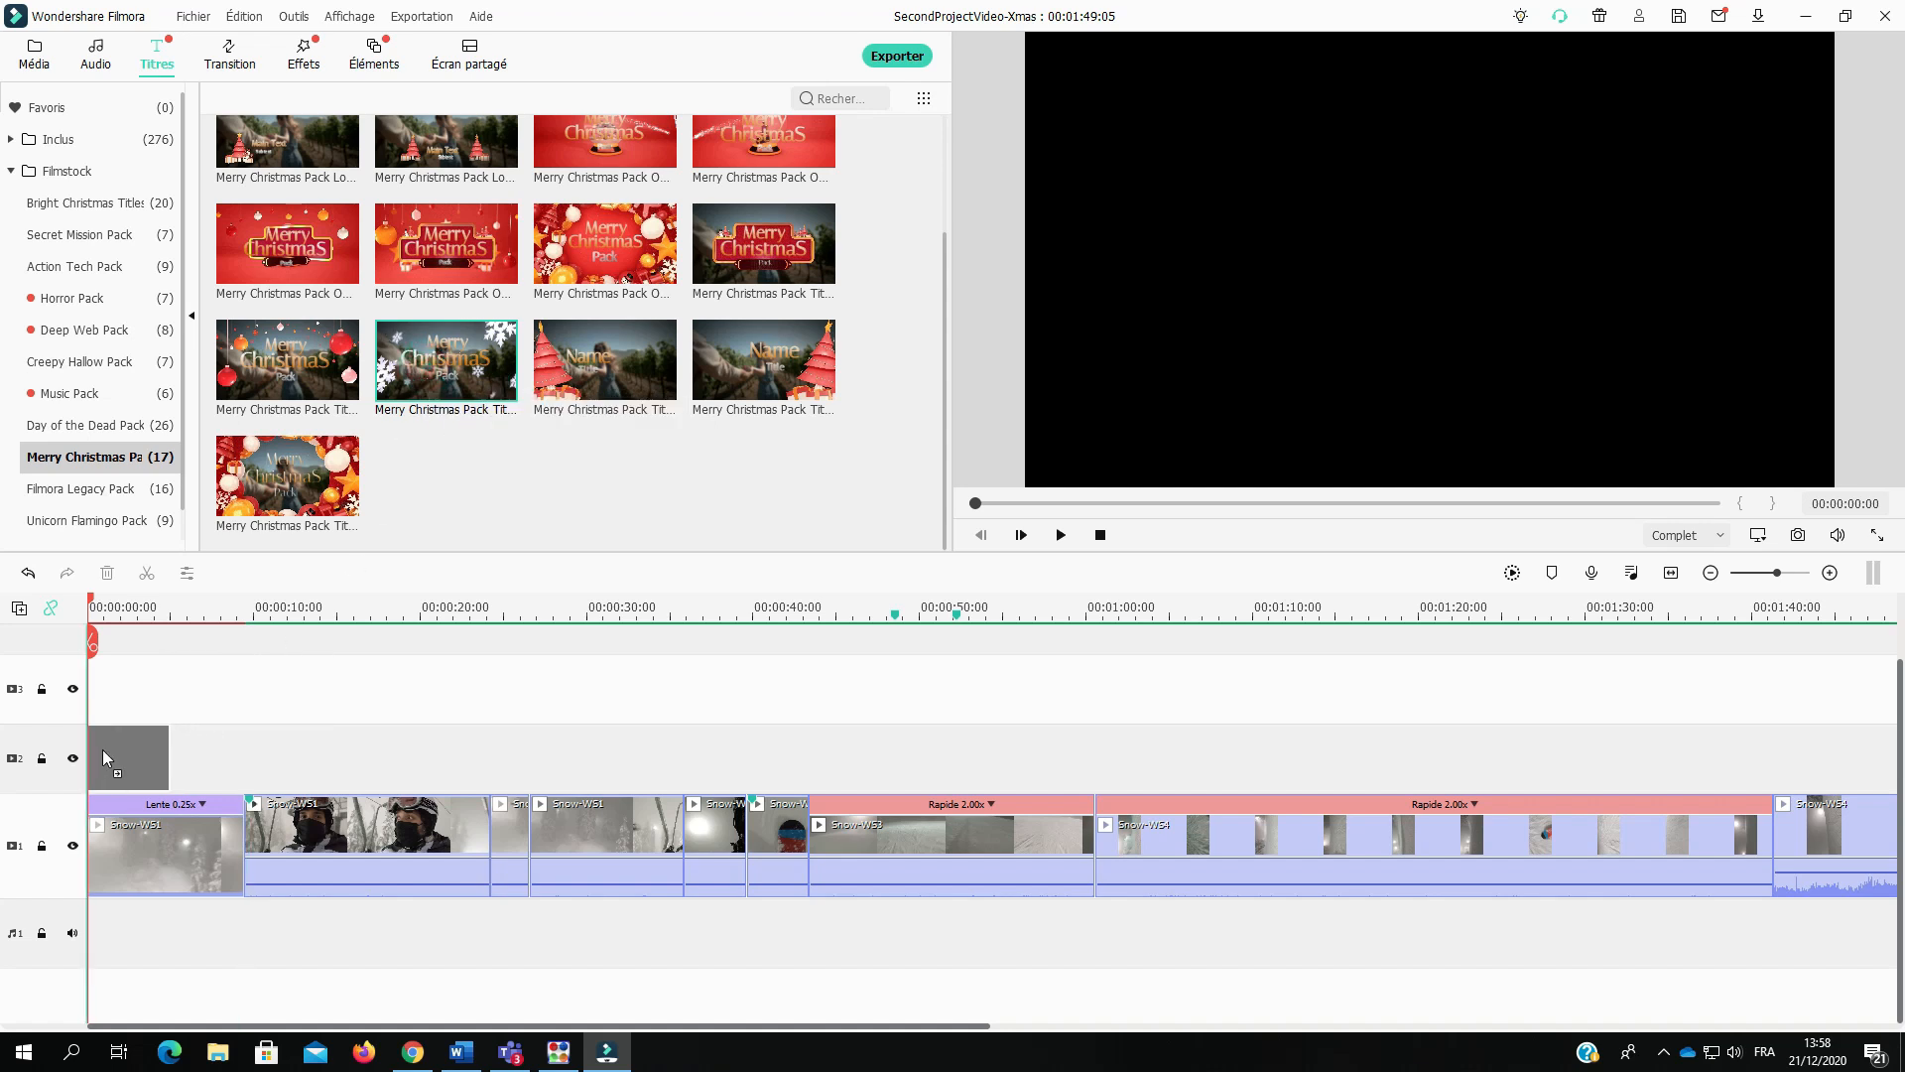
Step: Play the title until its text is displayed, then replace "Merry" with "Joyeux" and "Christmas" with "Noël"
{"action": "left_click", "coordinate": [1061, 535]}
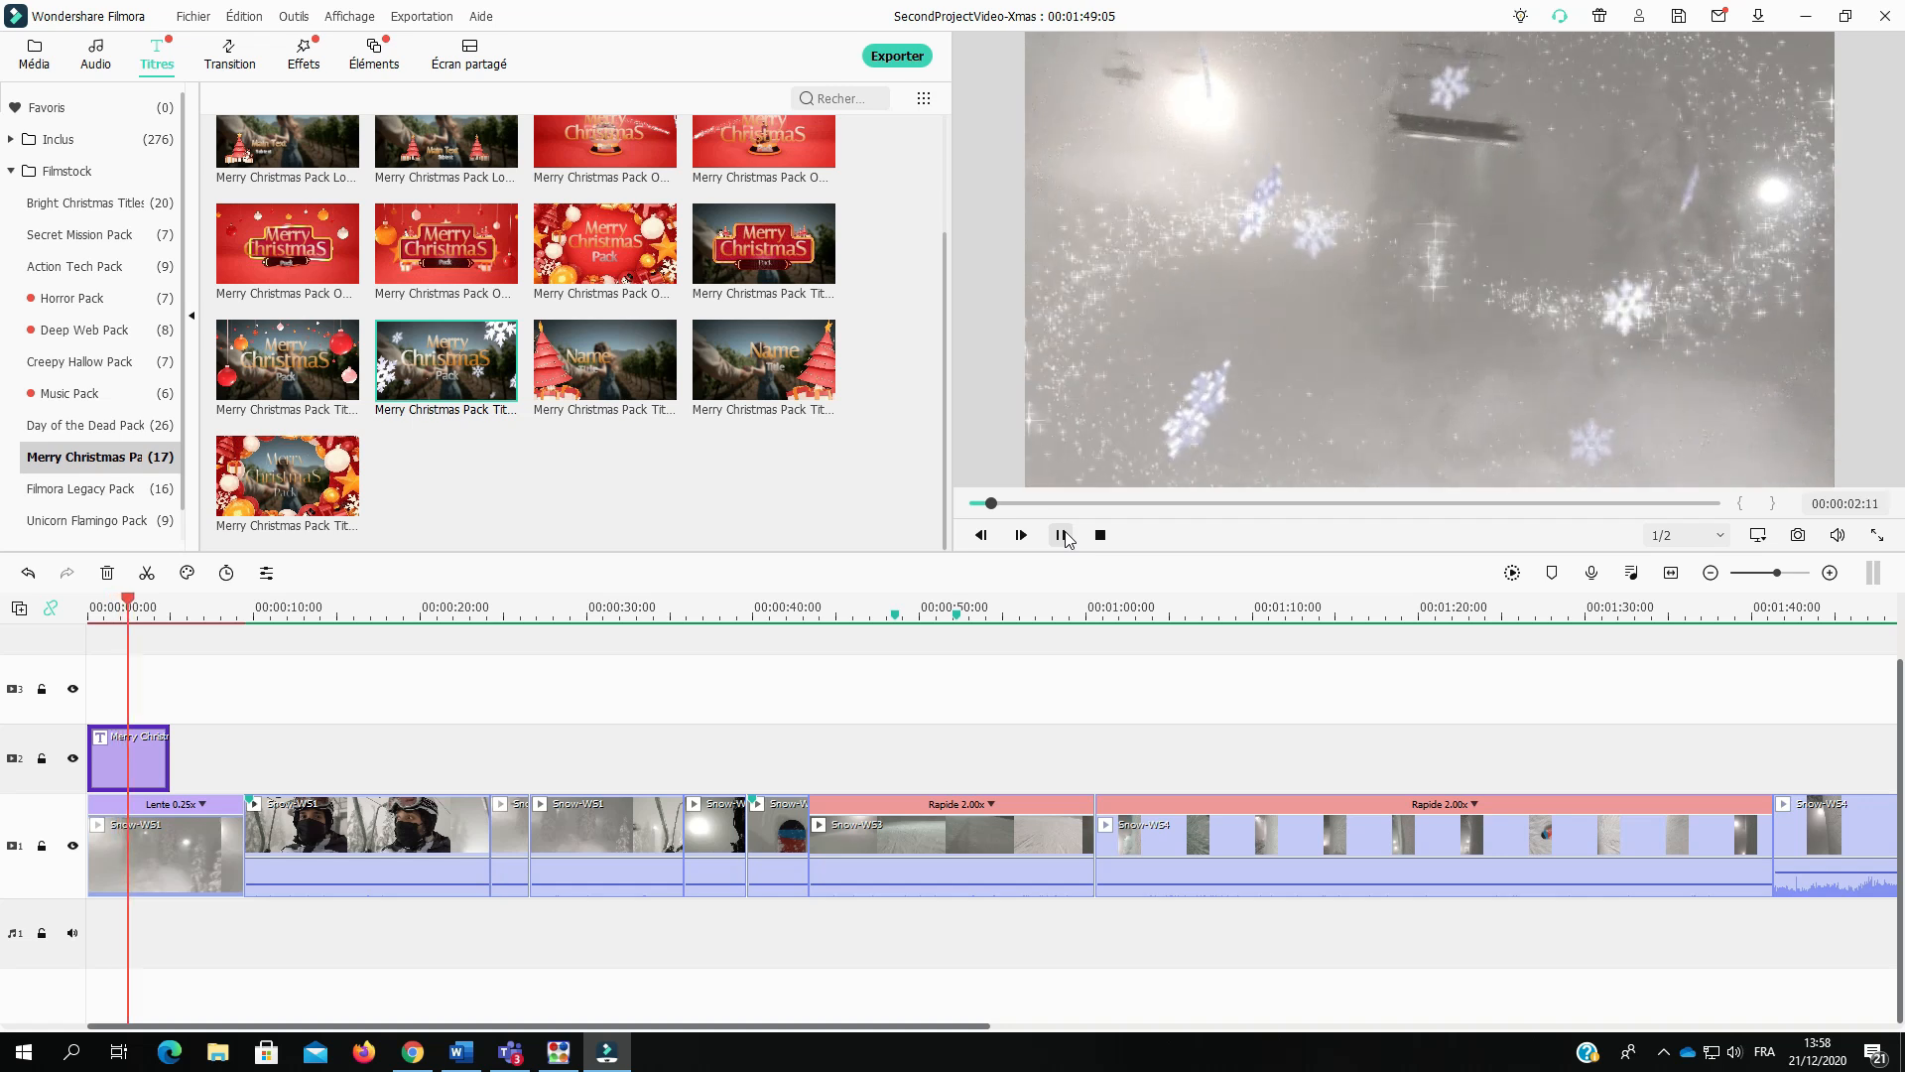
{"action": "left_click", "coordinate": [1062, 535]}
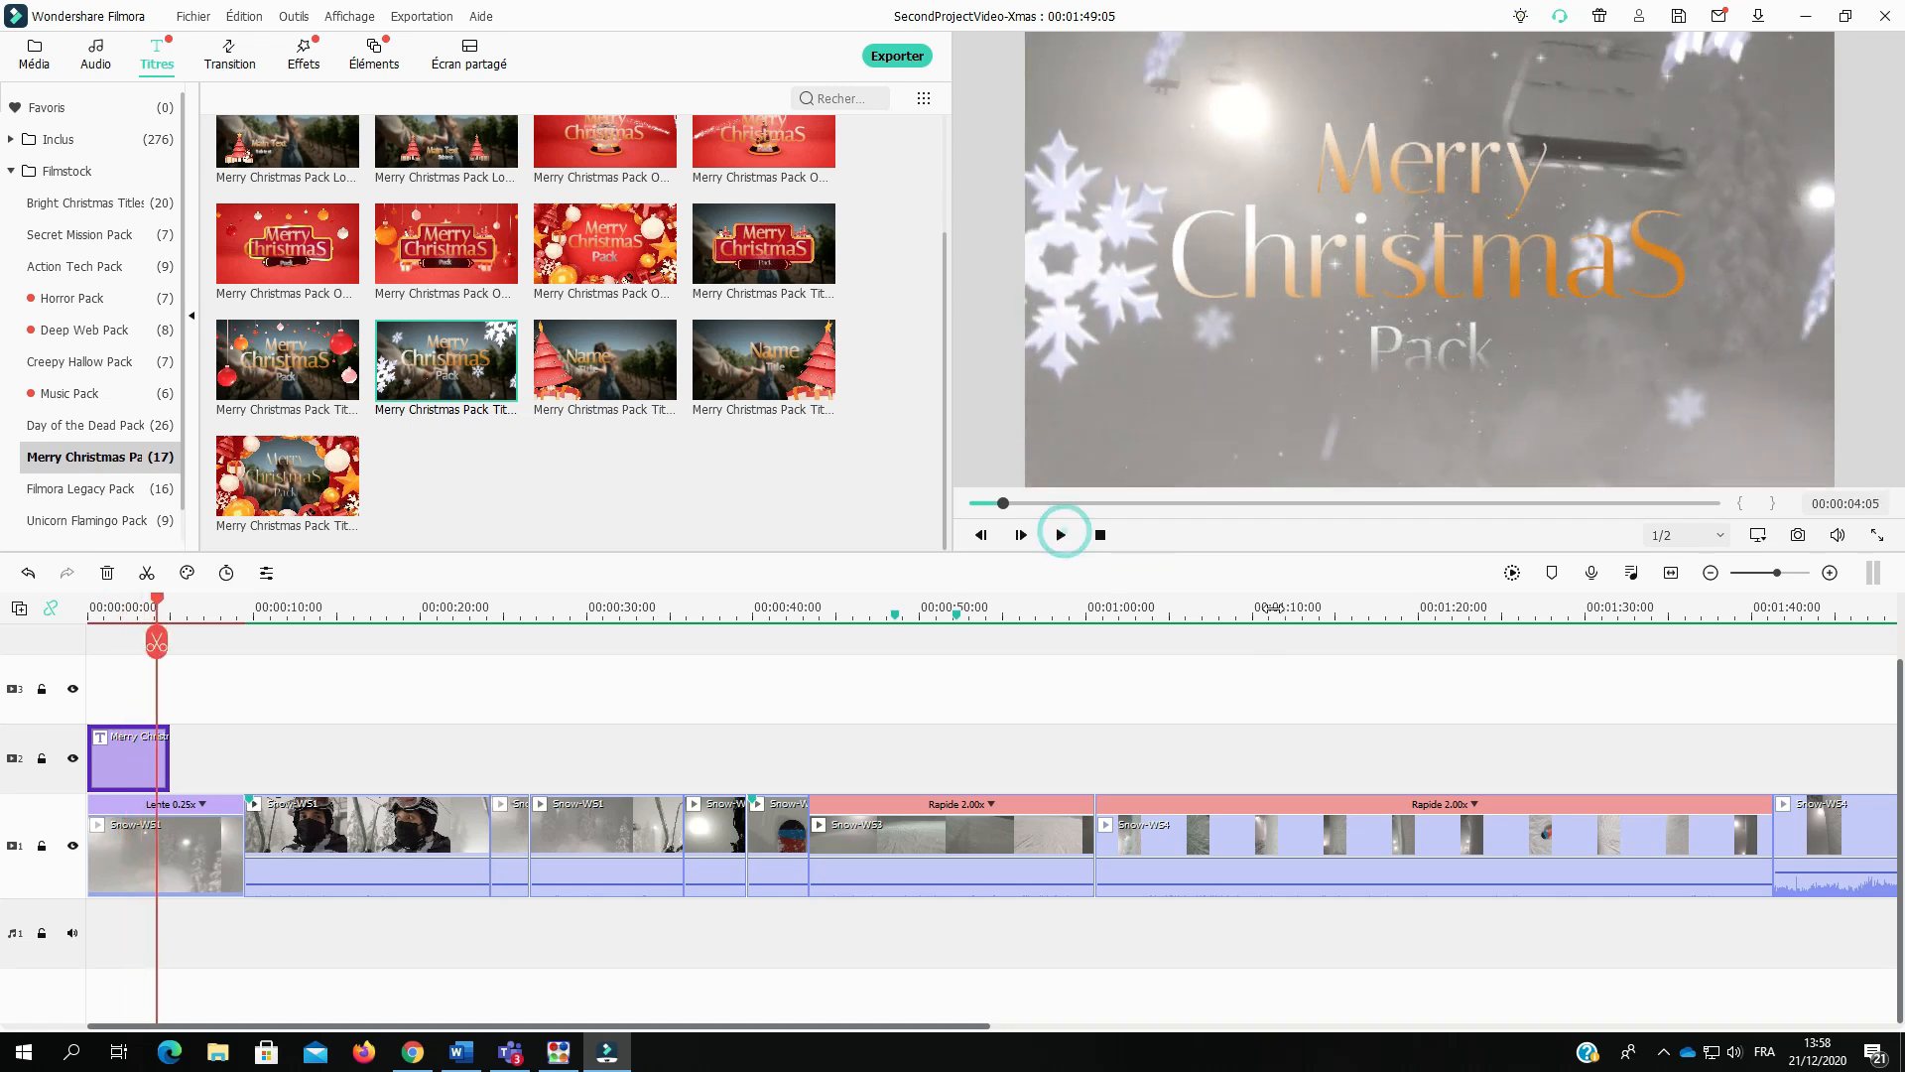
{"action": "left_click", "coordinate": [1420, 191]}
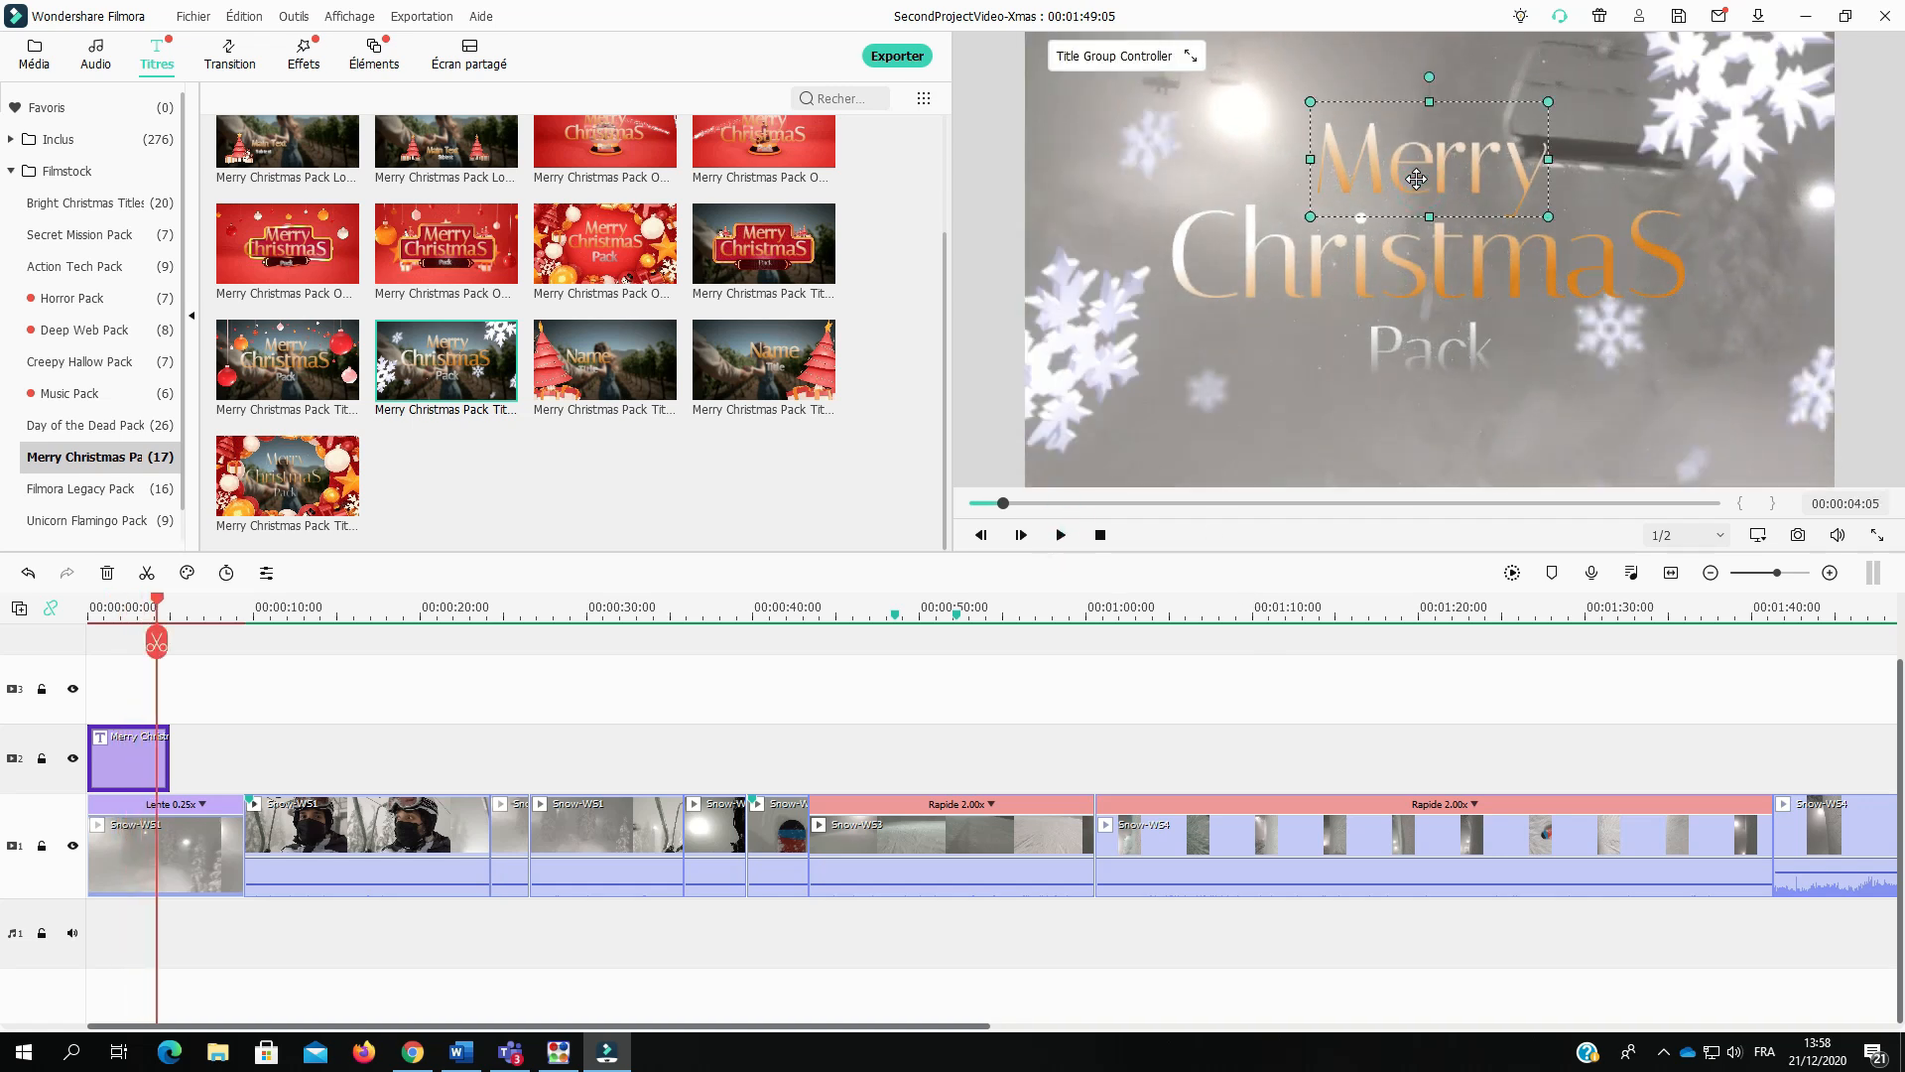
{"action": "double_click", "coordinate": [1416, 178]}
{"action": "type", "text": "Joyeux"}
{"action": "double_click", "coordinate": [1331, 263]}
{"action": "type", "text": "Noel"}
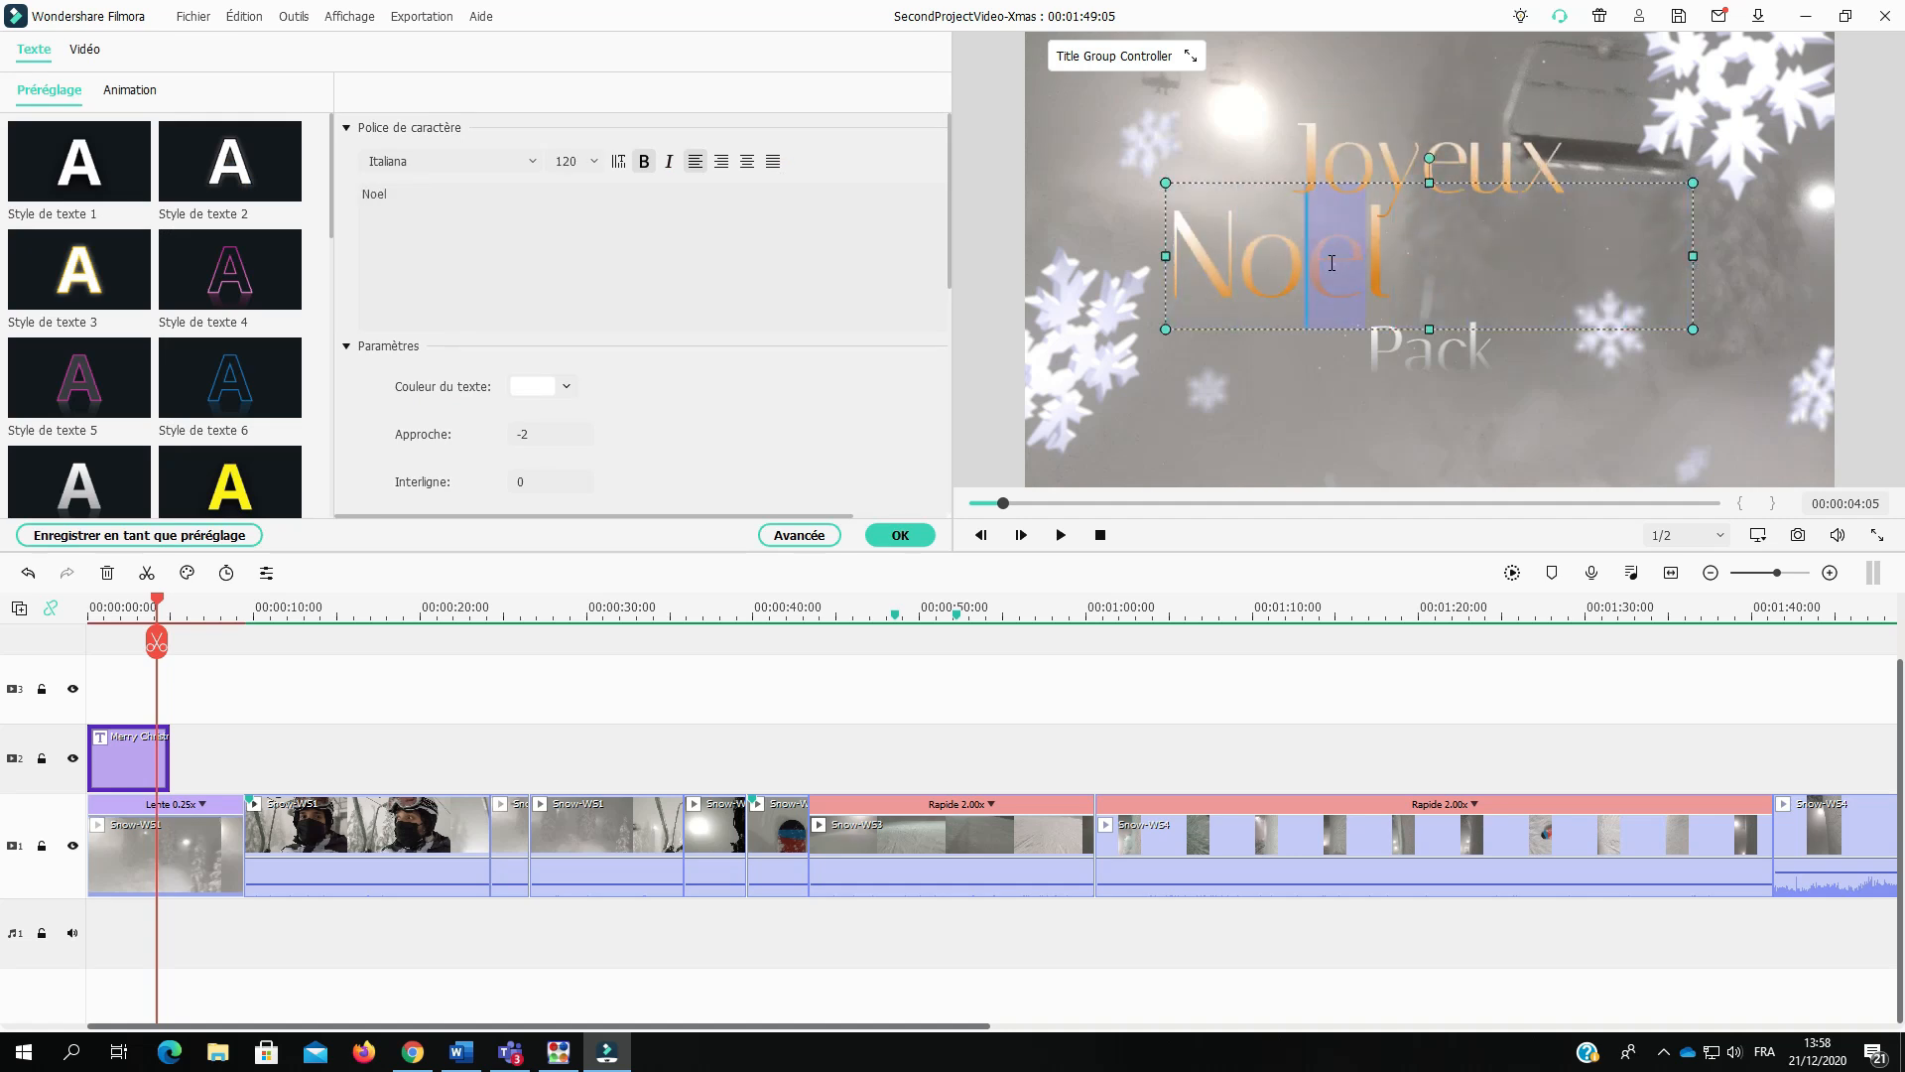
{"action": "type", "text": "ë"}
{"action": "left_click", "coordinate": [1332, 263]}
Step: Delete the "Pack" line, move "Noël" and "Joyeux" lower to centre them in the frame, and apply the title edits
{"action": "left_click", "coordinate": [1425, 352]}
{"action": "key", "text": "Delete"}
{"action": "left_click_drag", "start_coordinate": [1411, 328], "coordinate": [1412, 377]}
{"action": "left_click_drag", "start_coordinate": [1425, 168], "coordinate": [1425, 210]}
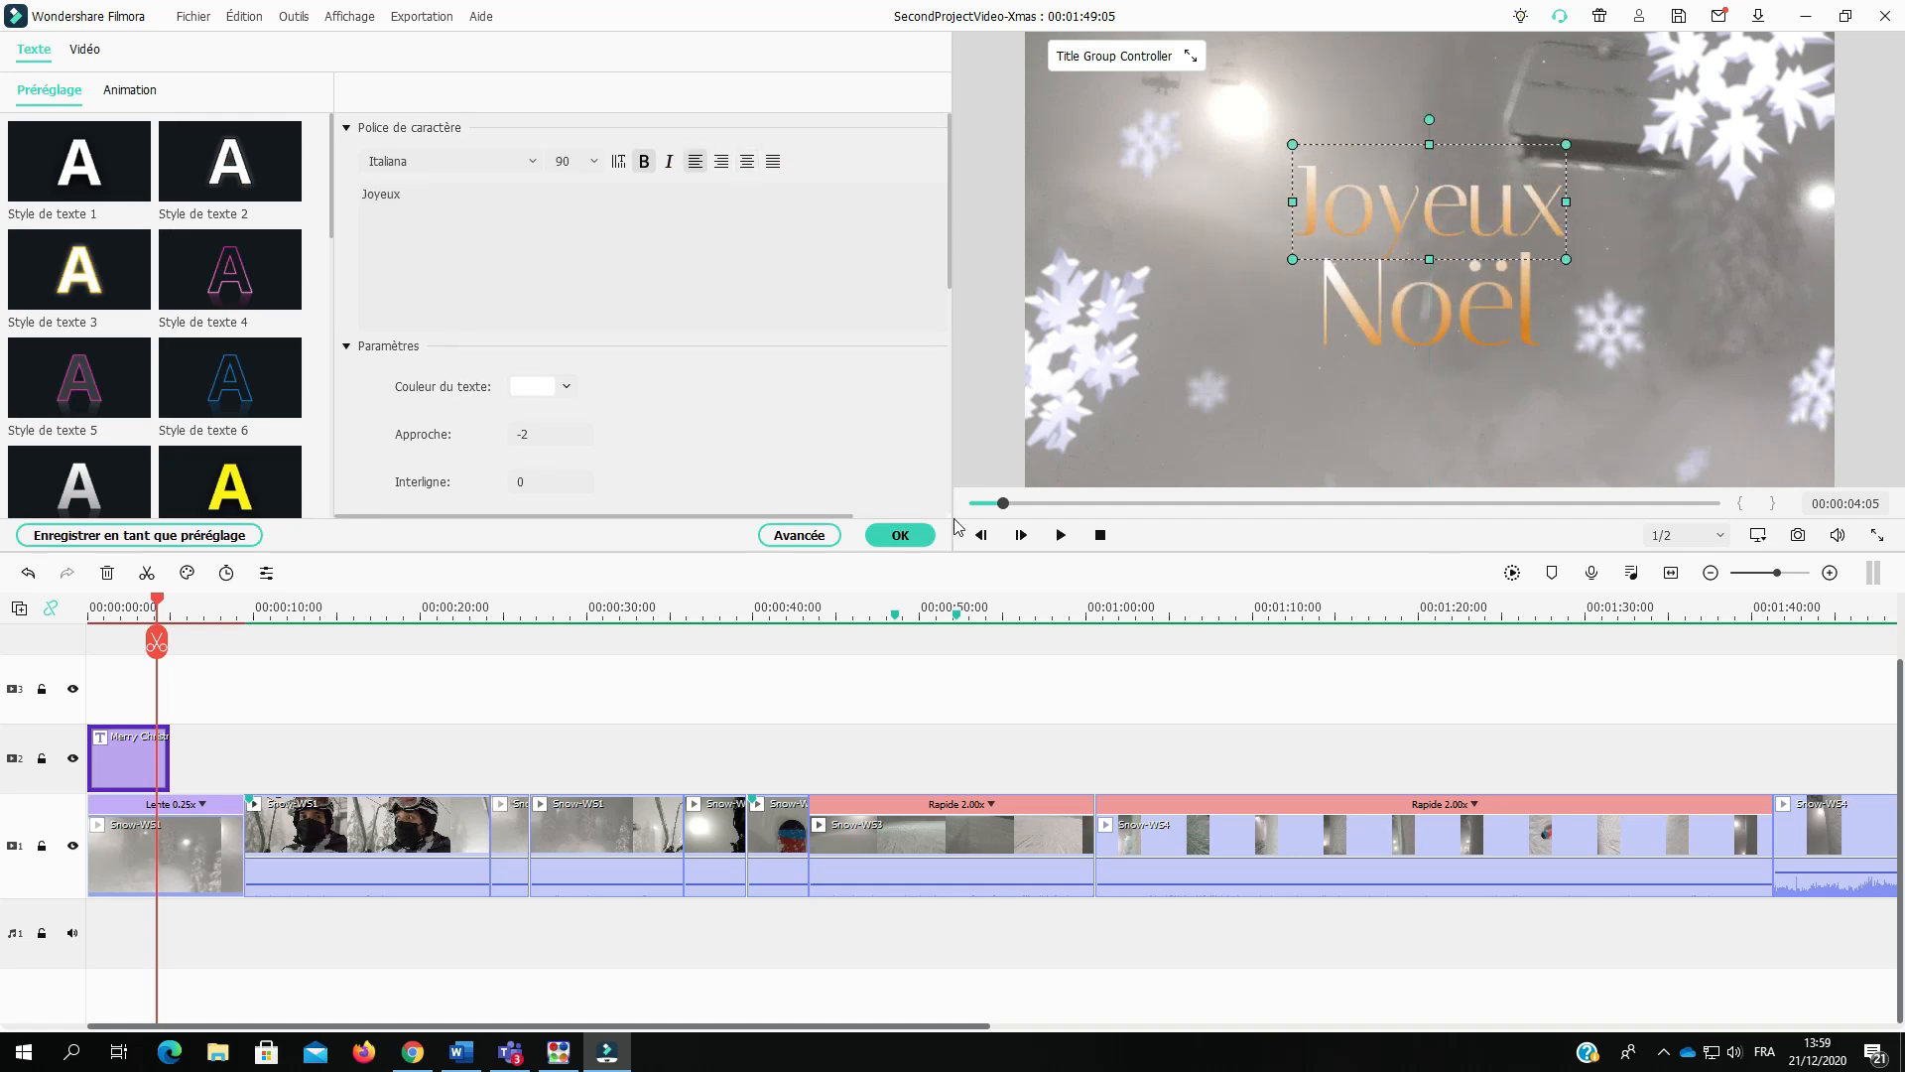
{"action": "left_click", "coordinate": [900, 534]}
Step: Play the video from the beginning past the first cut to review the edited title
{"action": "left_click_drag", "start_coordinate": [158, 601], "coordinate": [87, 602]}
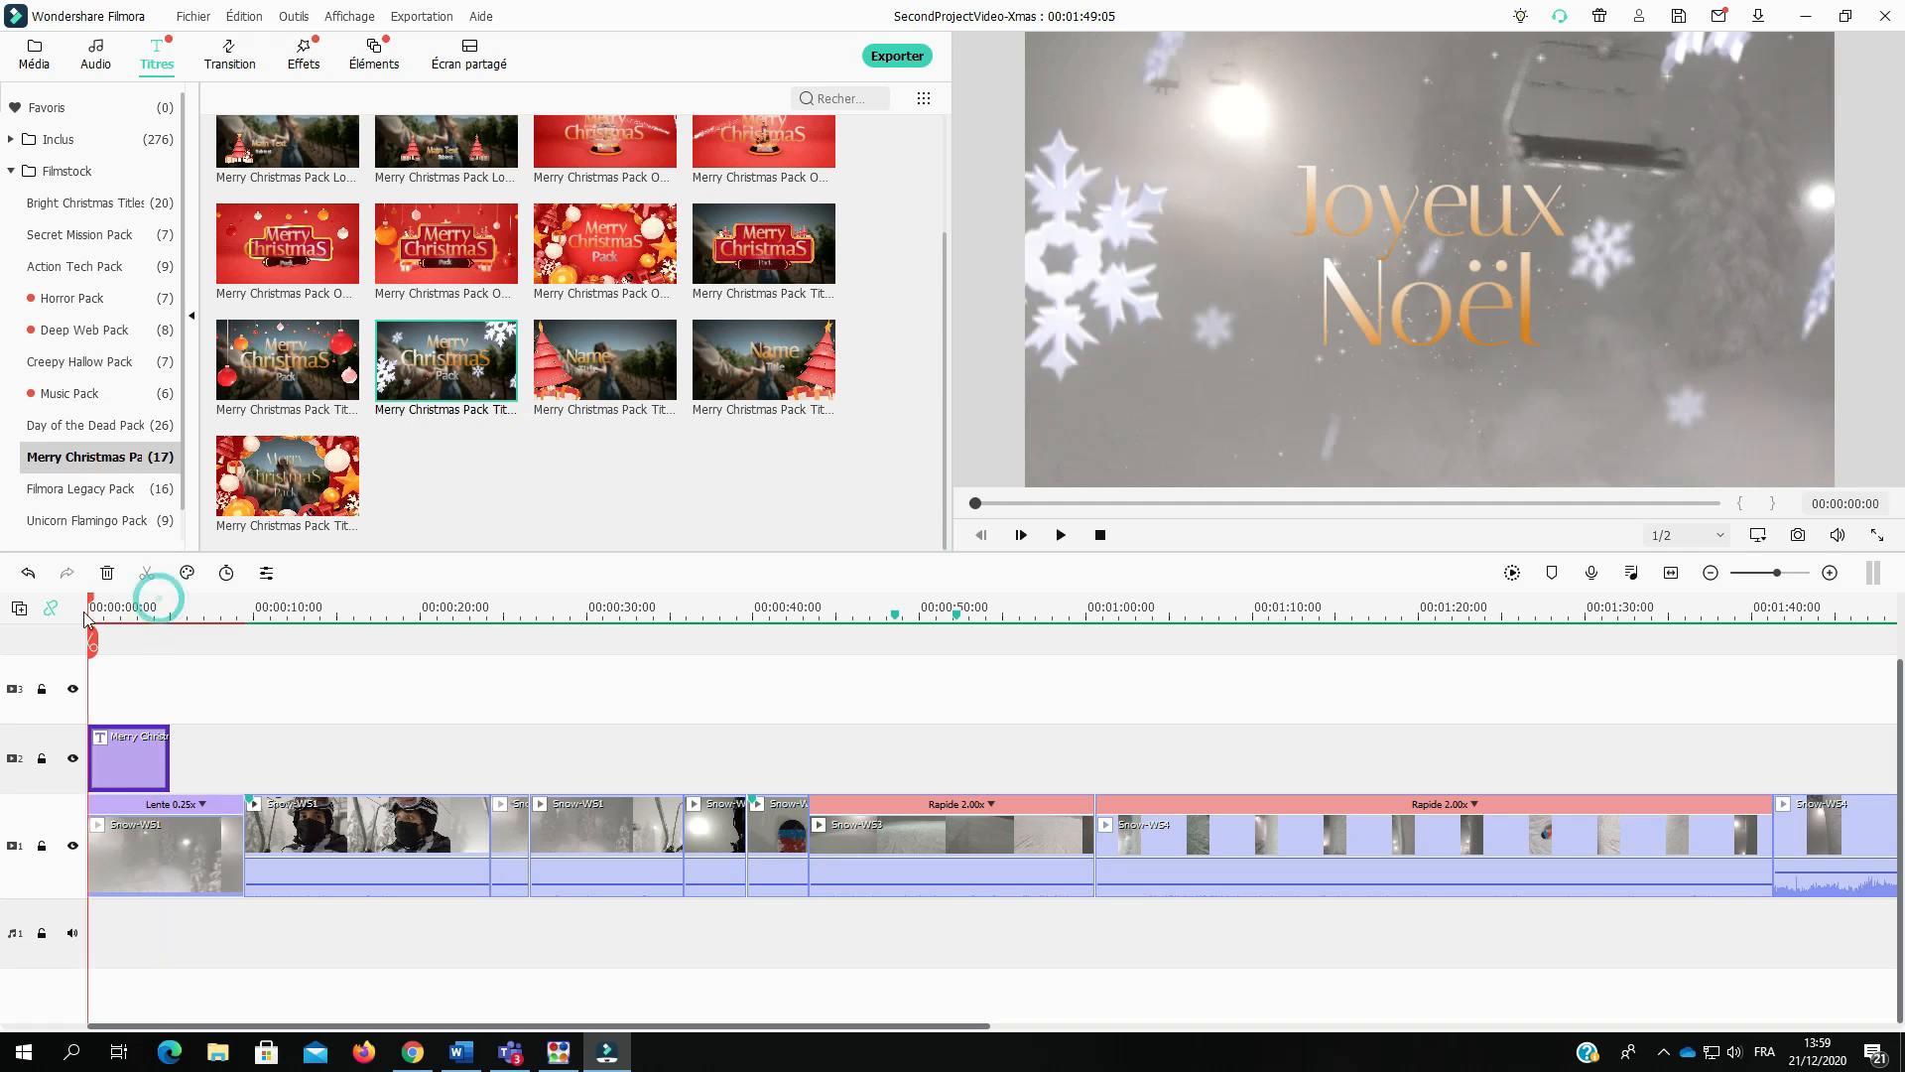
{"action": "left_click", "coordinate": [1059, 537]}
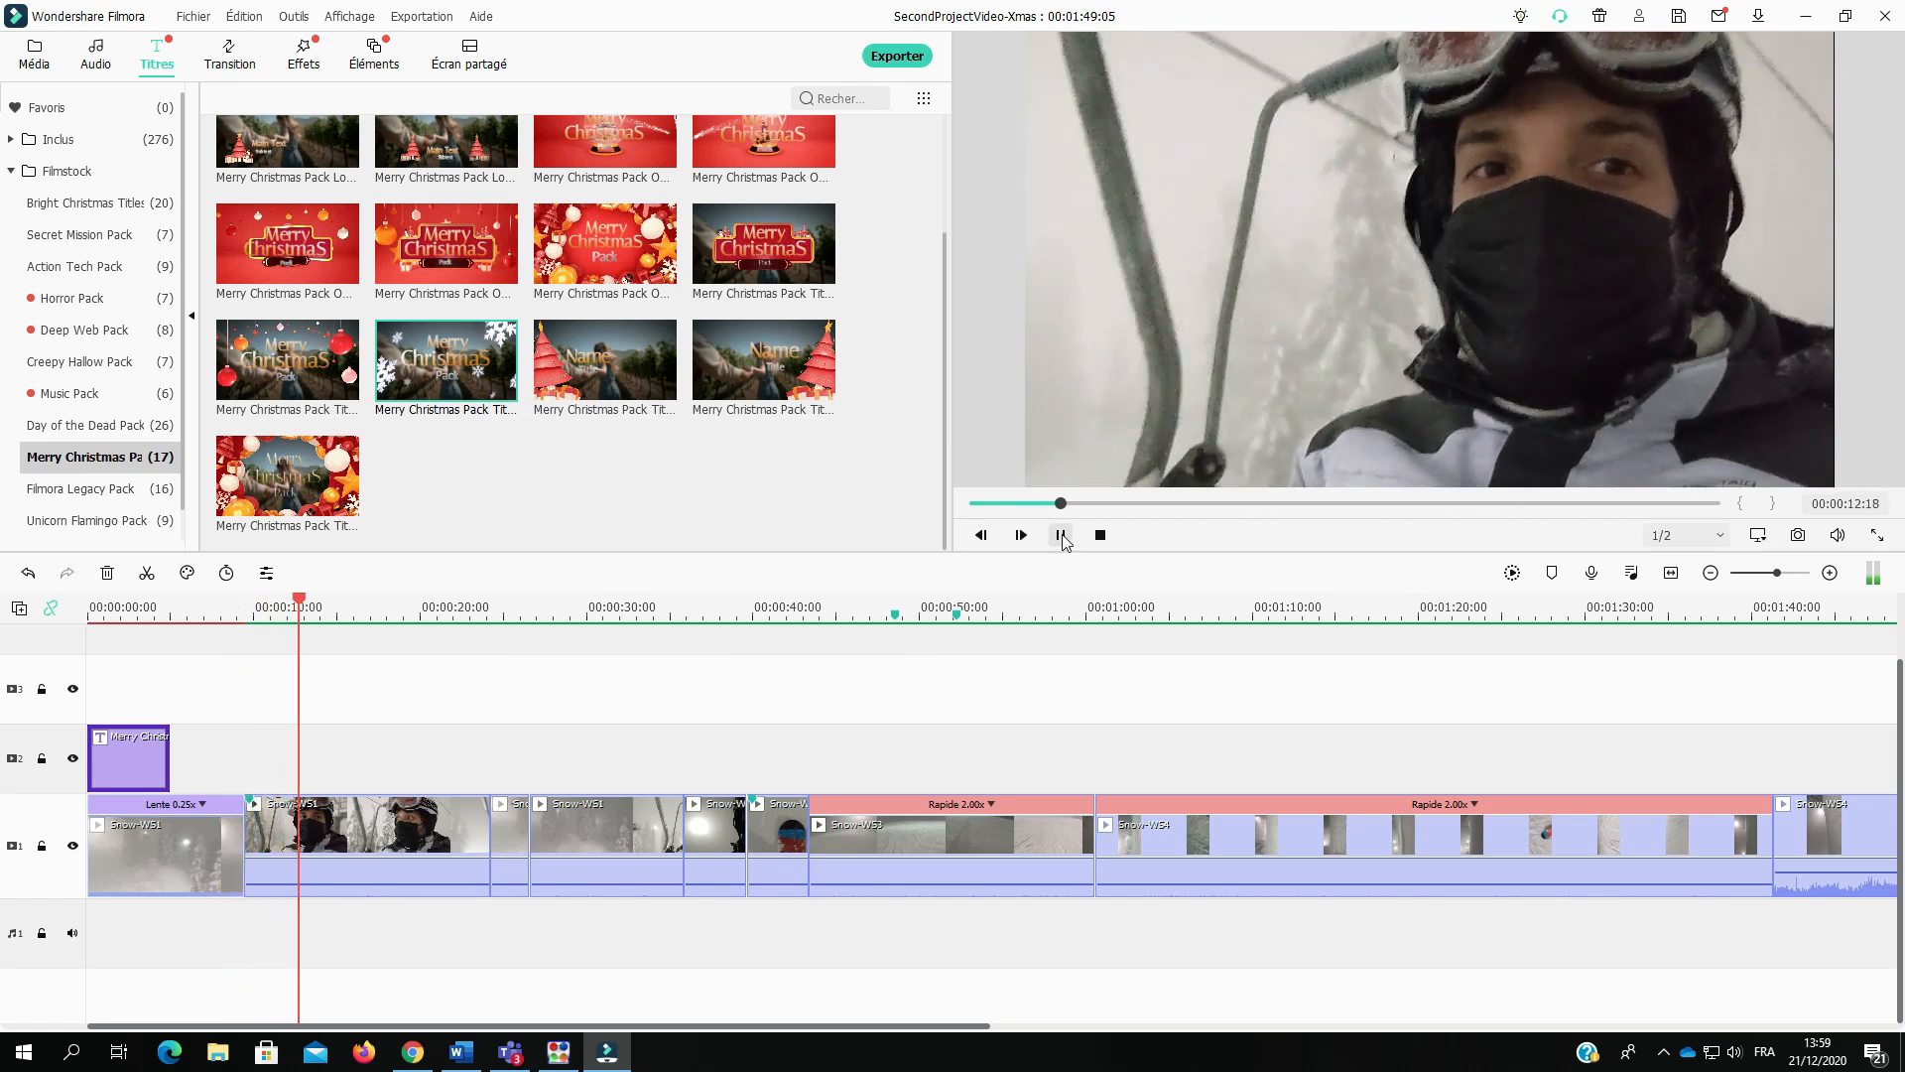
{"action": "left_click", "coordinate": [1061, 536]}
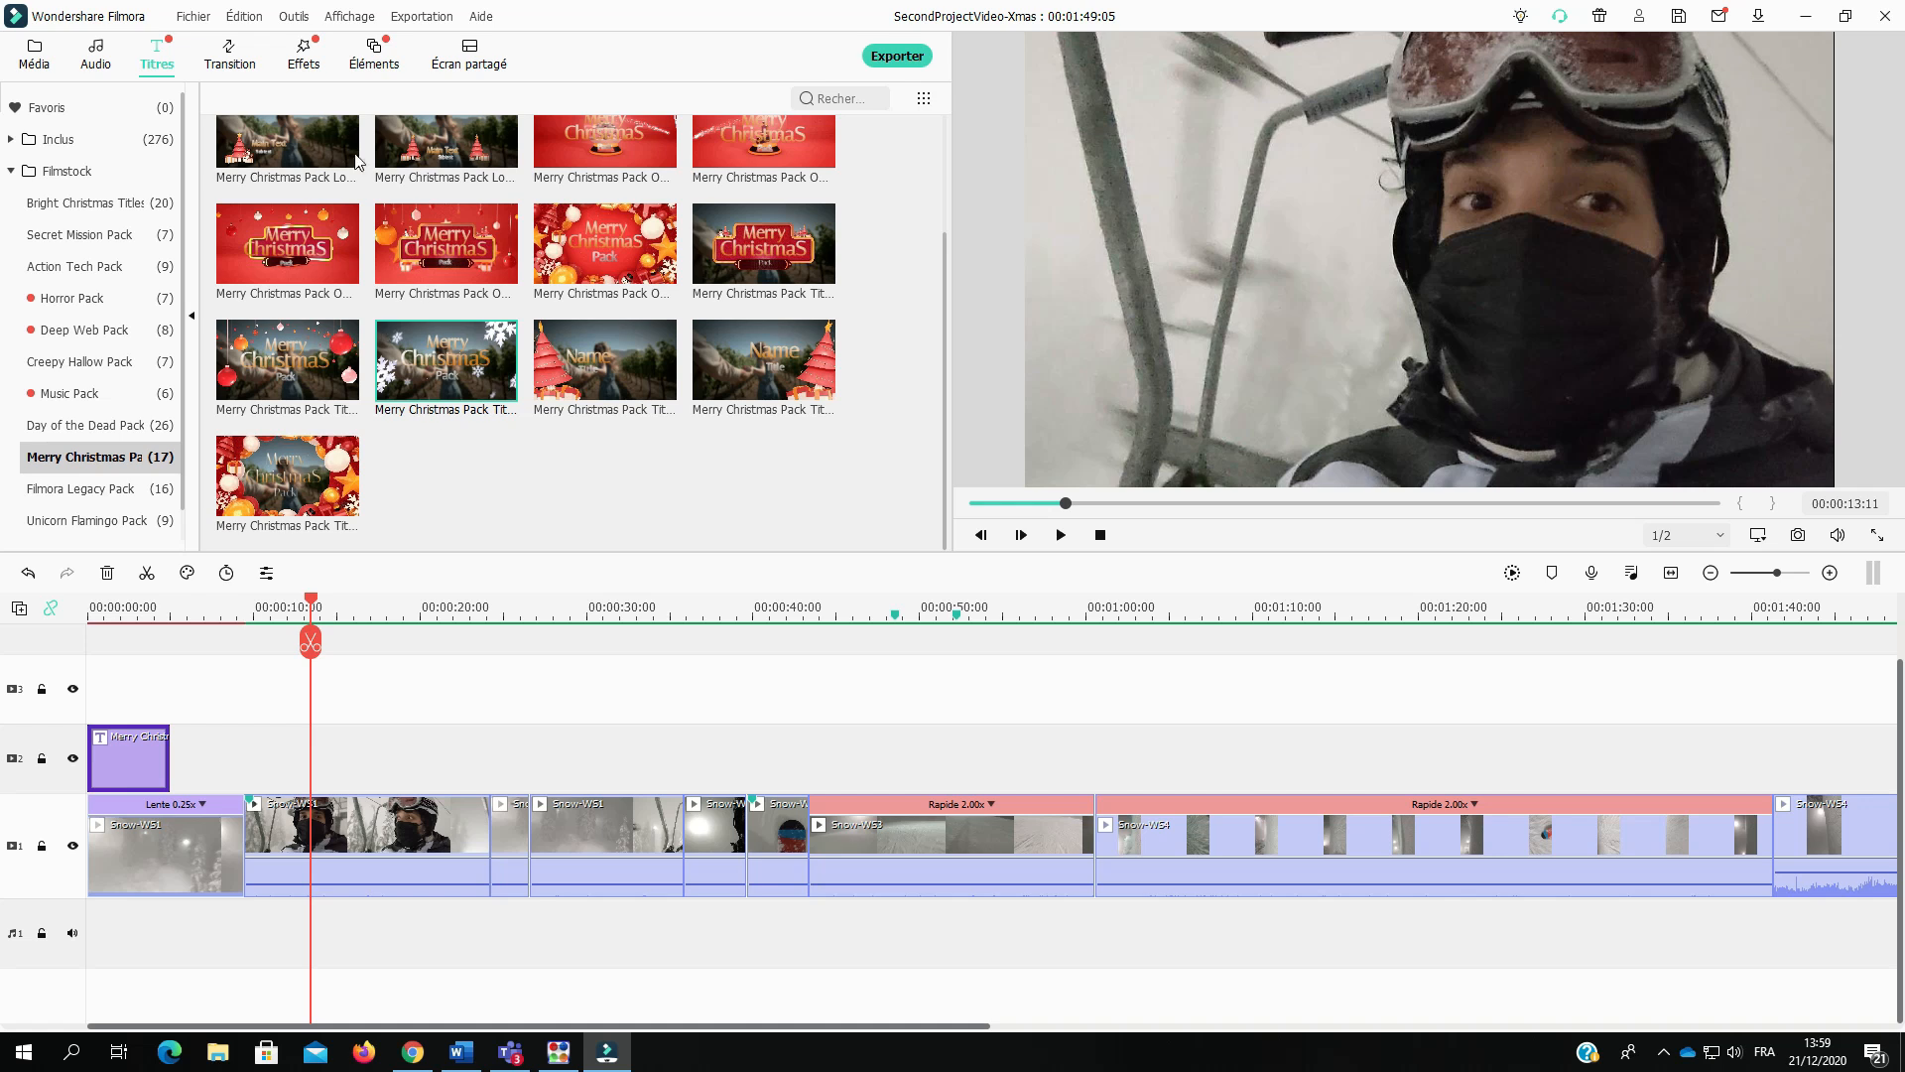
Step: Place the first Merry Christmas Pack snowflake transition between the first two clips on track 1 and preview it
{"action": "left_click", "coordinate": [236, 61]}
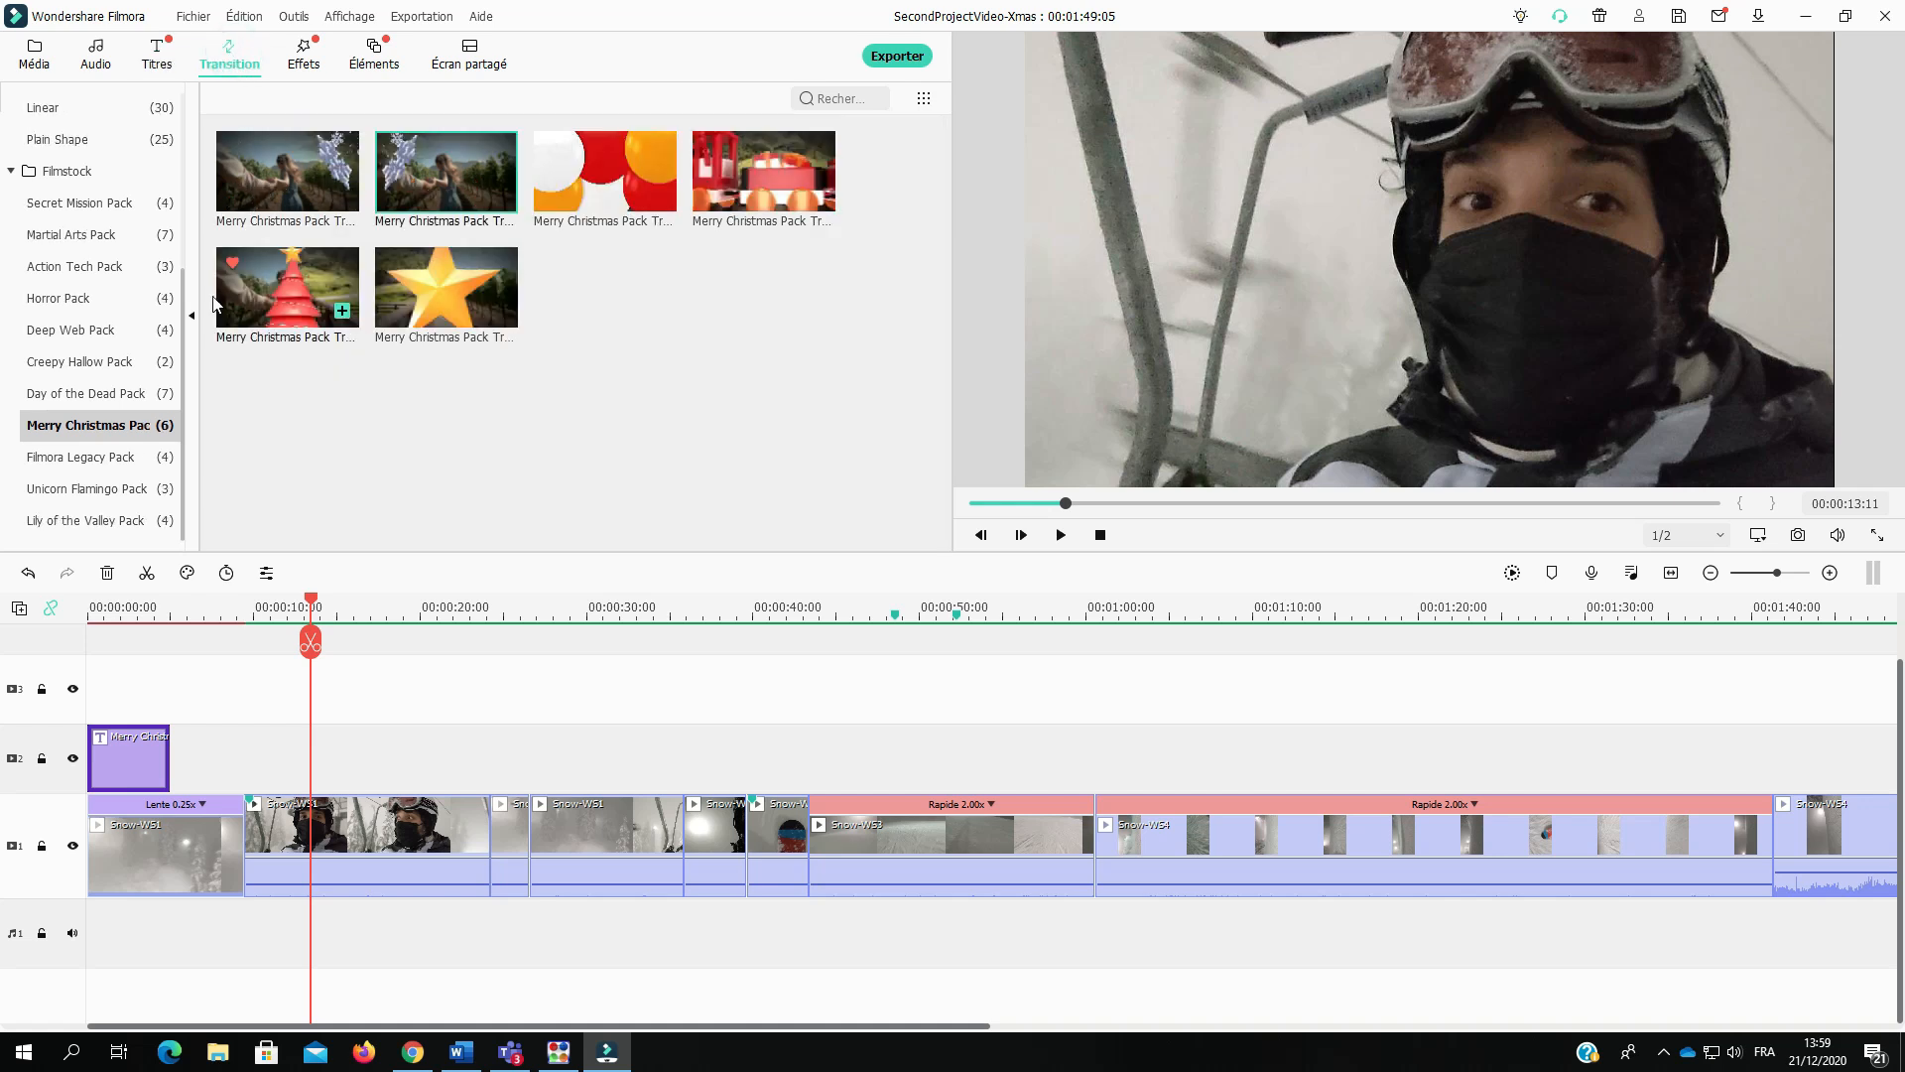
{"action": "left_click", "coordinate": [264, 182]}
{"action": "left_click_drag", "start_coordinate": [283, 183], "coordinate": [244, 853]}
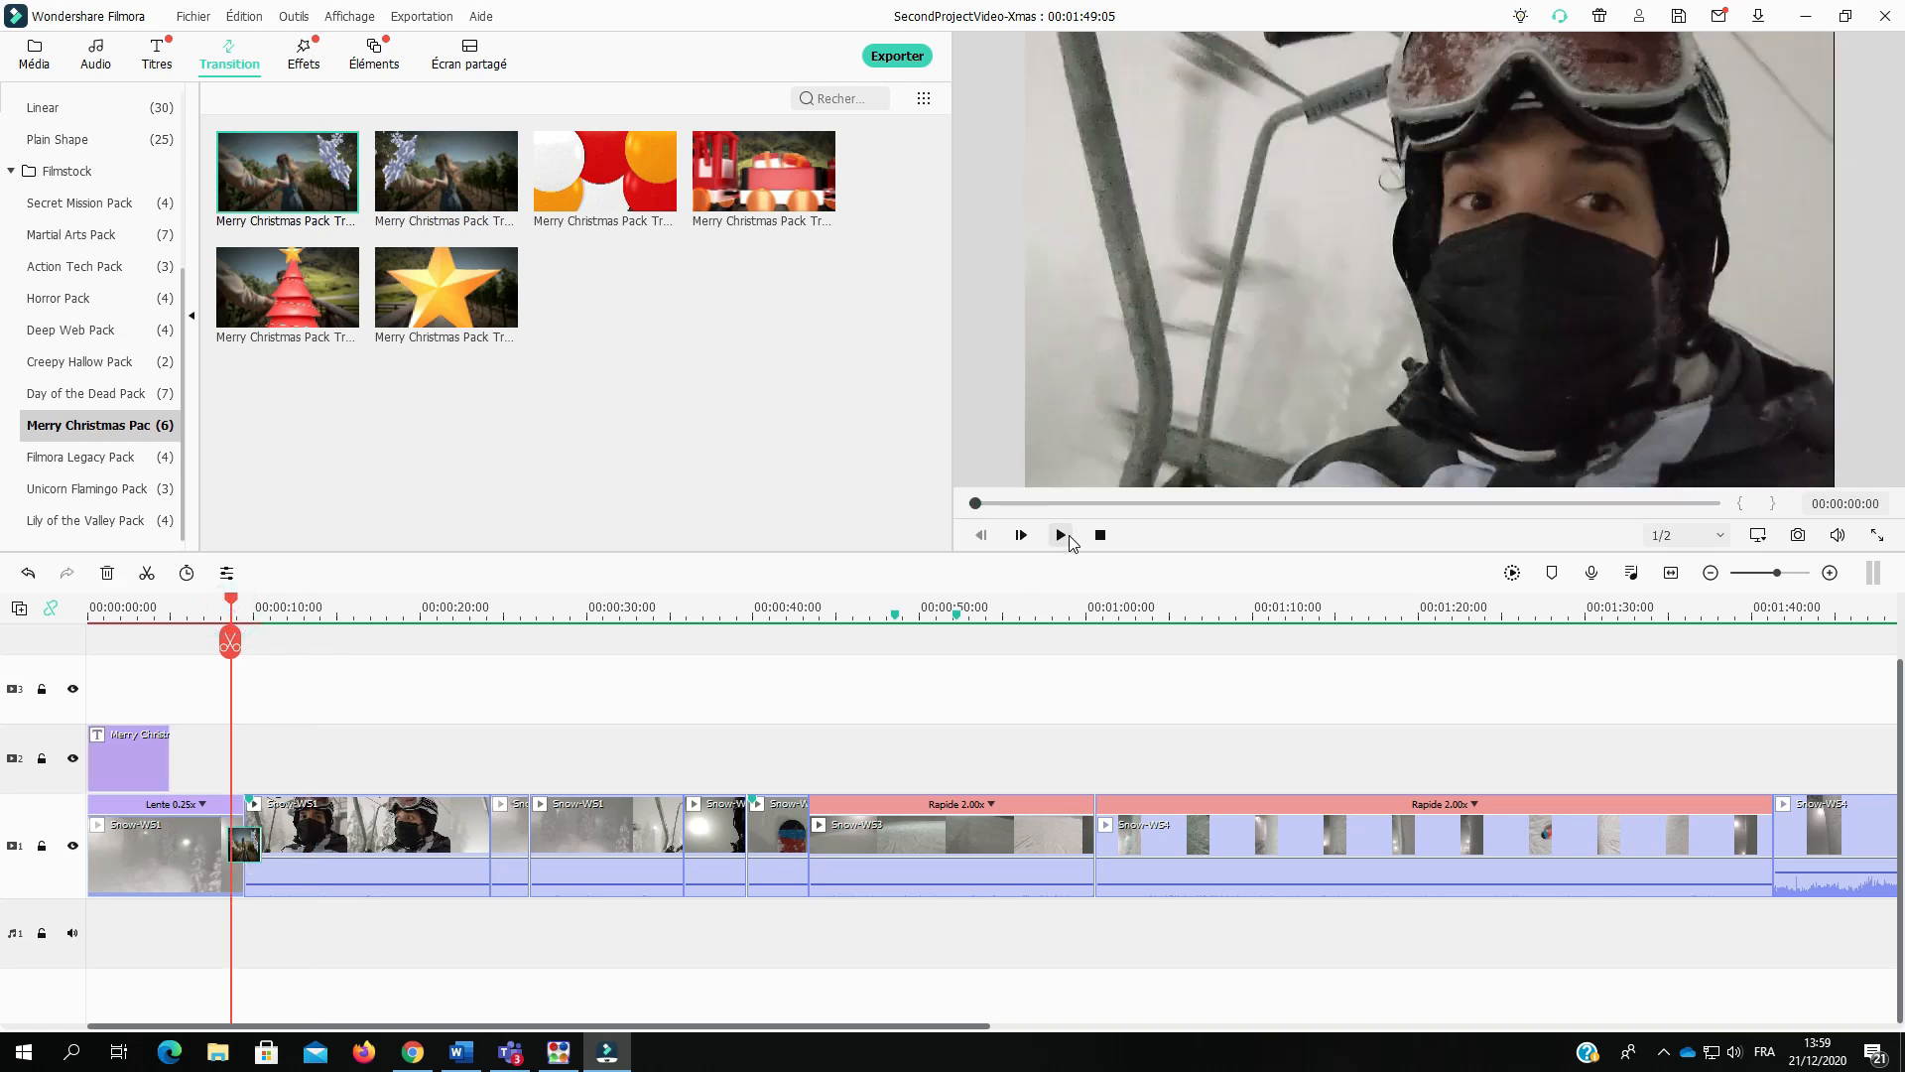
{"action": "left_click", "coordinate": [1065, 537]}
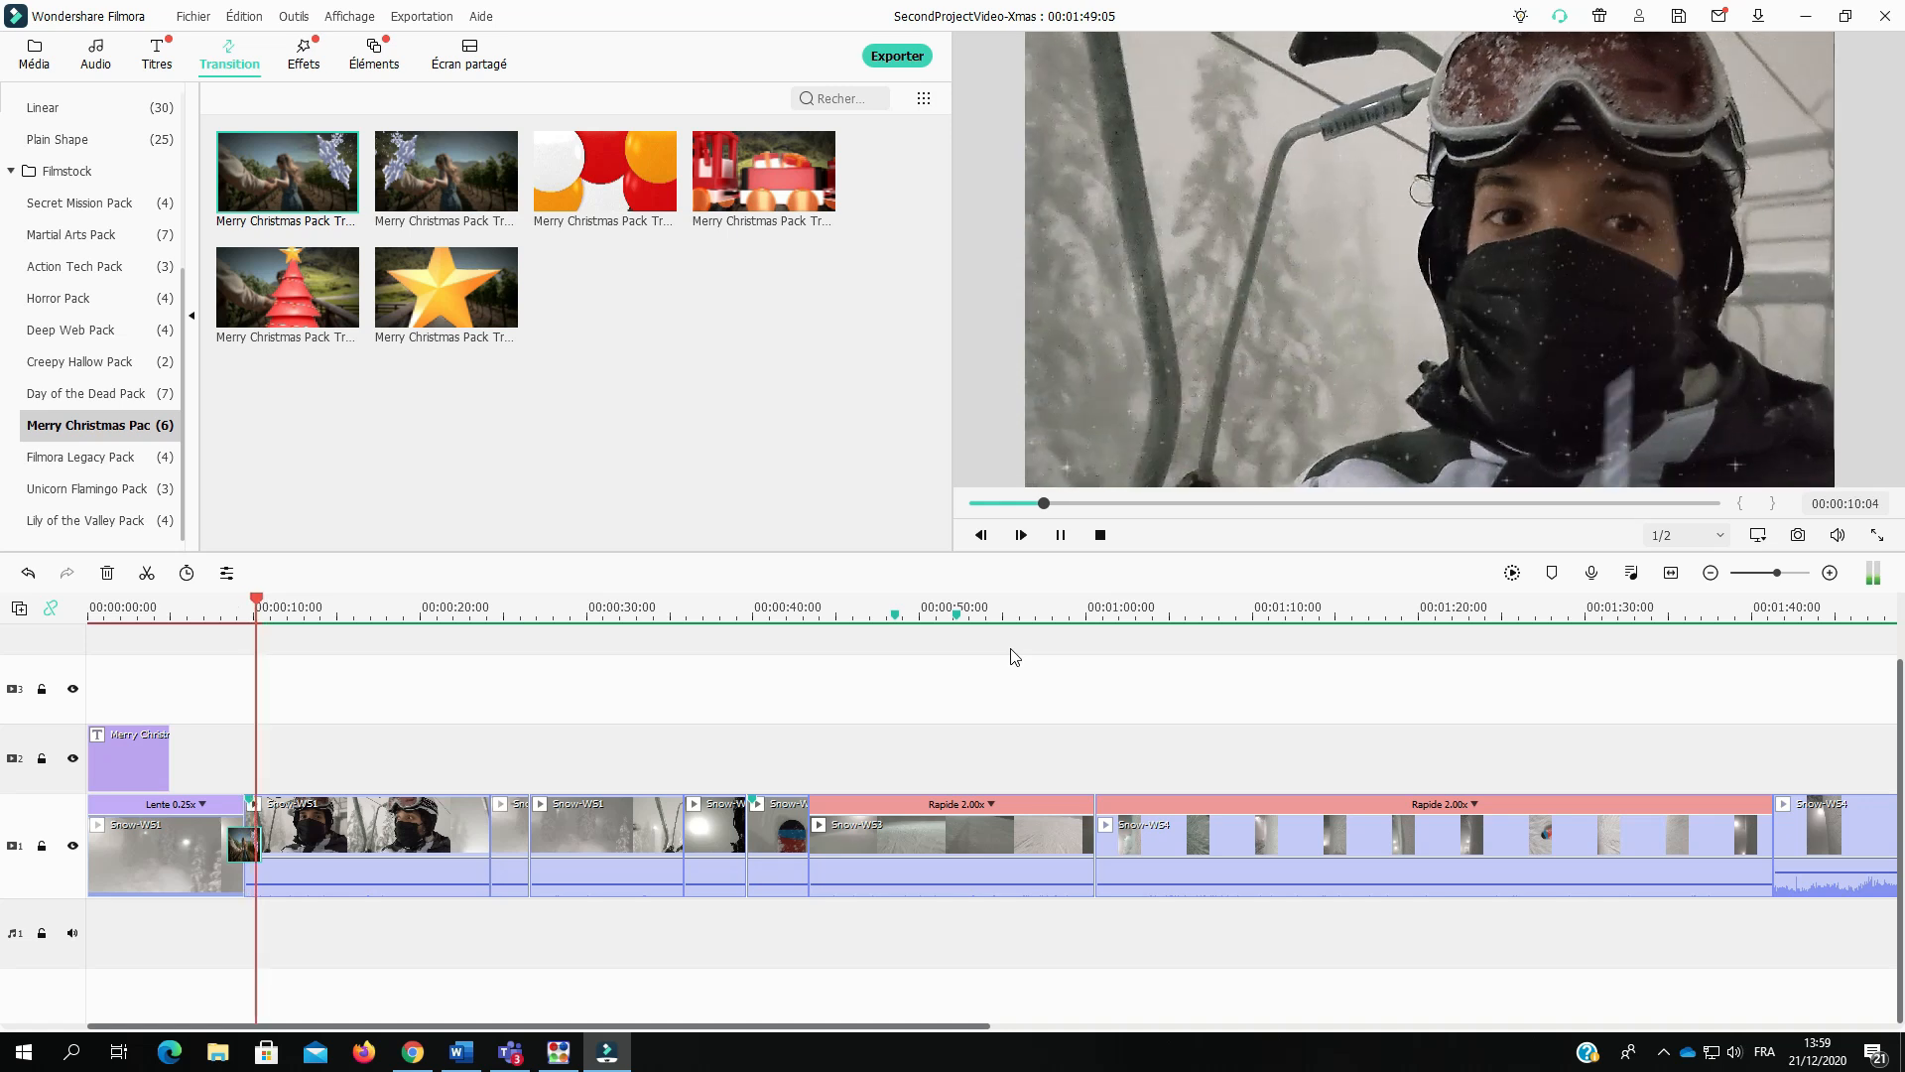
{"action": "key", "text": "space"}
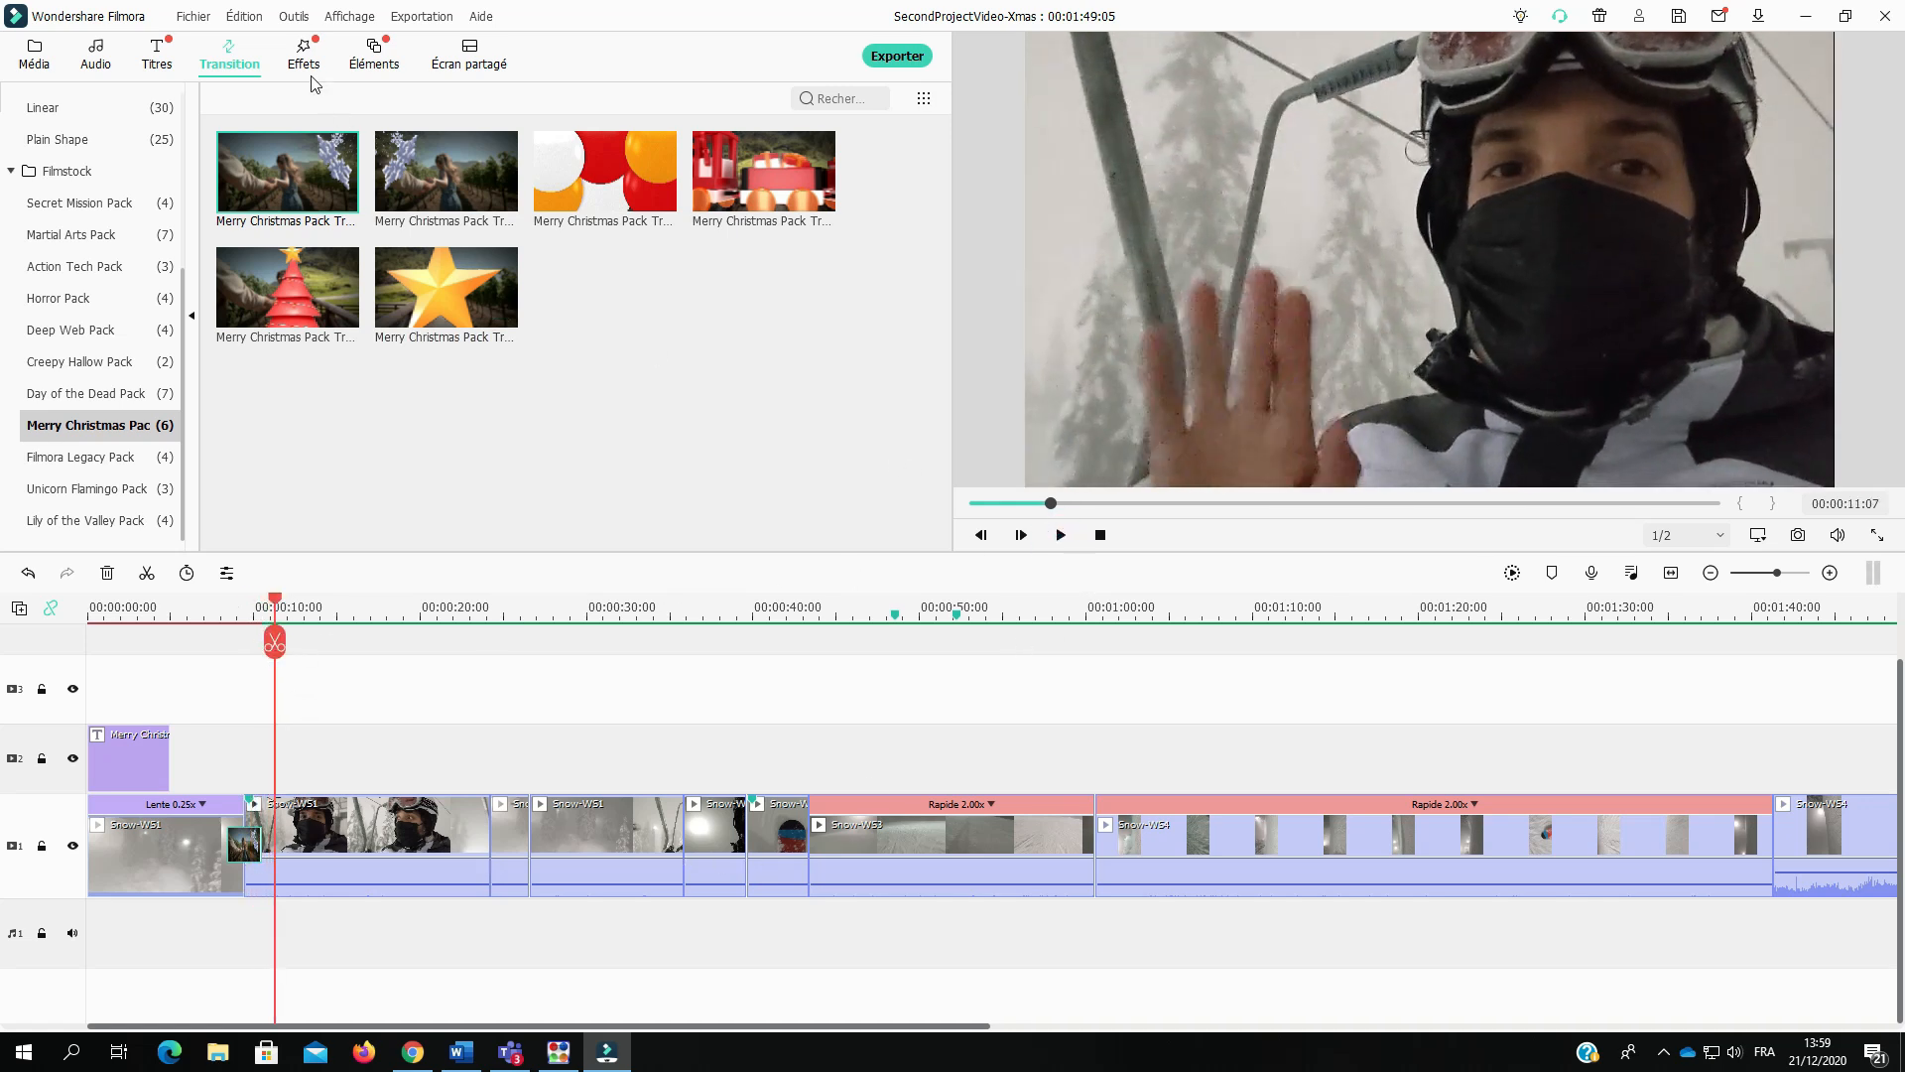
Step: Add the first Merry Christmas Pack lower-third title to track 2, aligned with the beginning of the second clip
{"action": "left_click", "coordinate": [154, 54]}
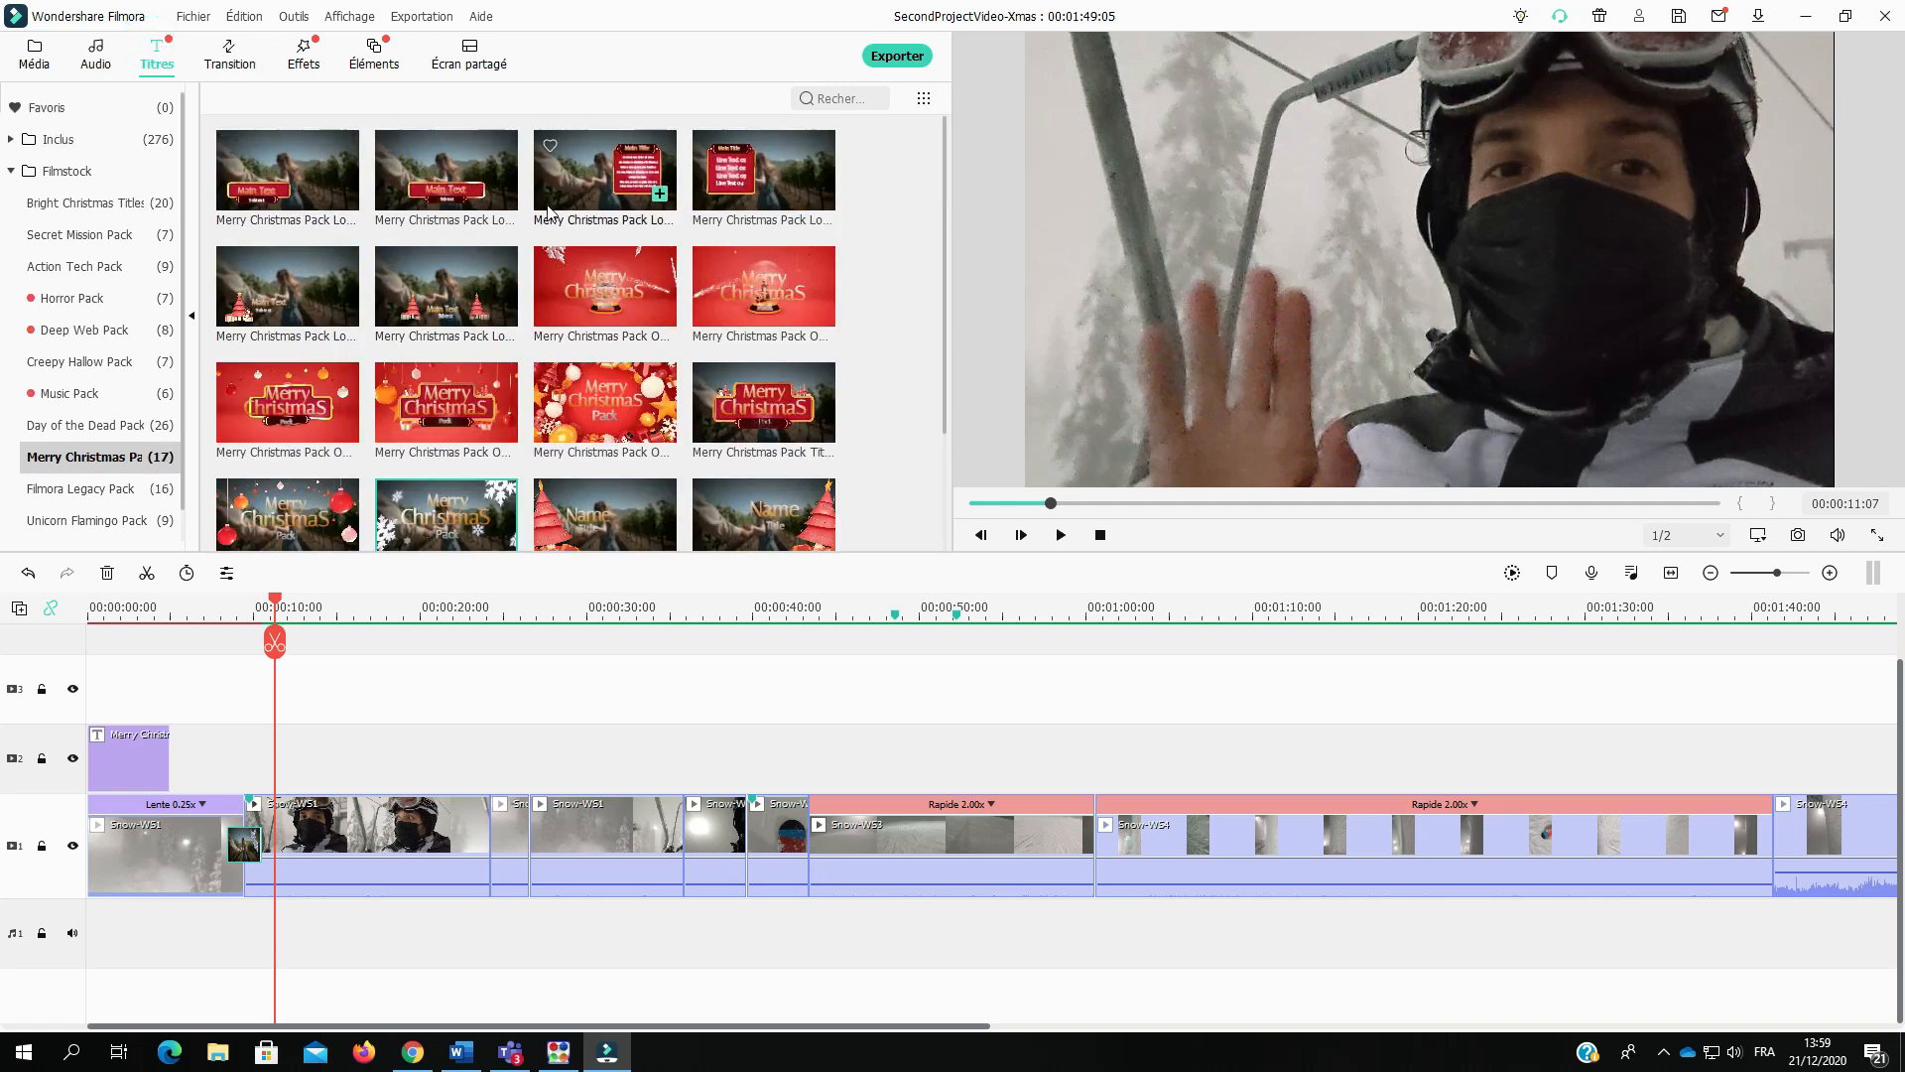
{"action": "left_click_drag", "start_coordinate": [288, 174], "coordinate": [282, 770]}
{"action": "left_click", "coordinate": [241, 612]}
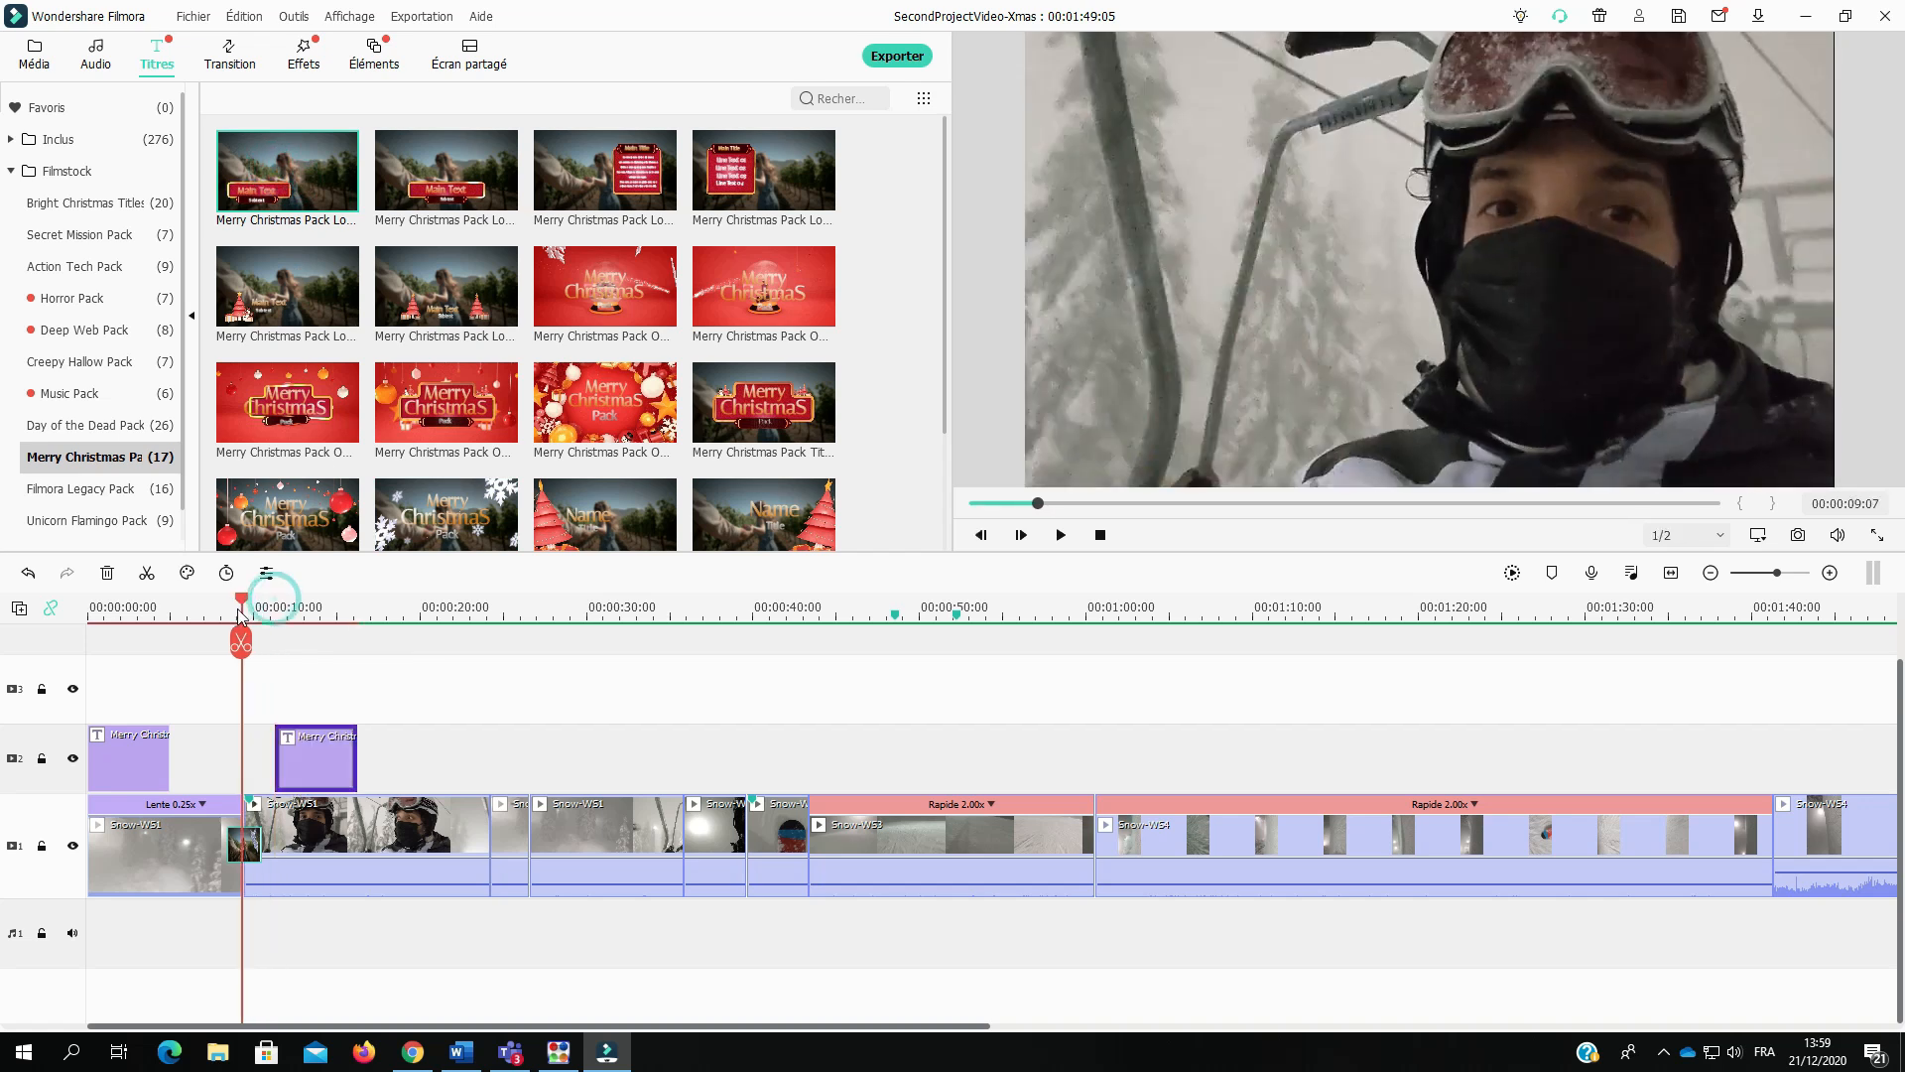
{"action": "left_click_drag", "start_coordinate": [238, 610], "coordinate": [252, 625]}
{"action": "left_click_drag", "start_coordinate": [298, 761], "coordinate": [278, 766]}
Step: Replace the lower third's "Main Text" with the person's first name, apply it, and preview the title
{"action": "double_click", "coordinate": [292, 766]}
{"action": "type", "text": "J"}
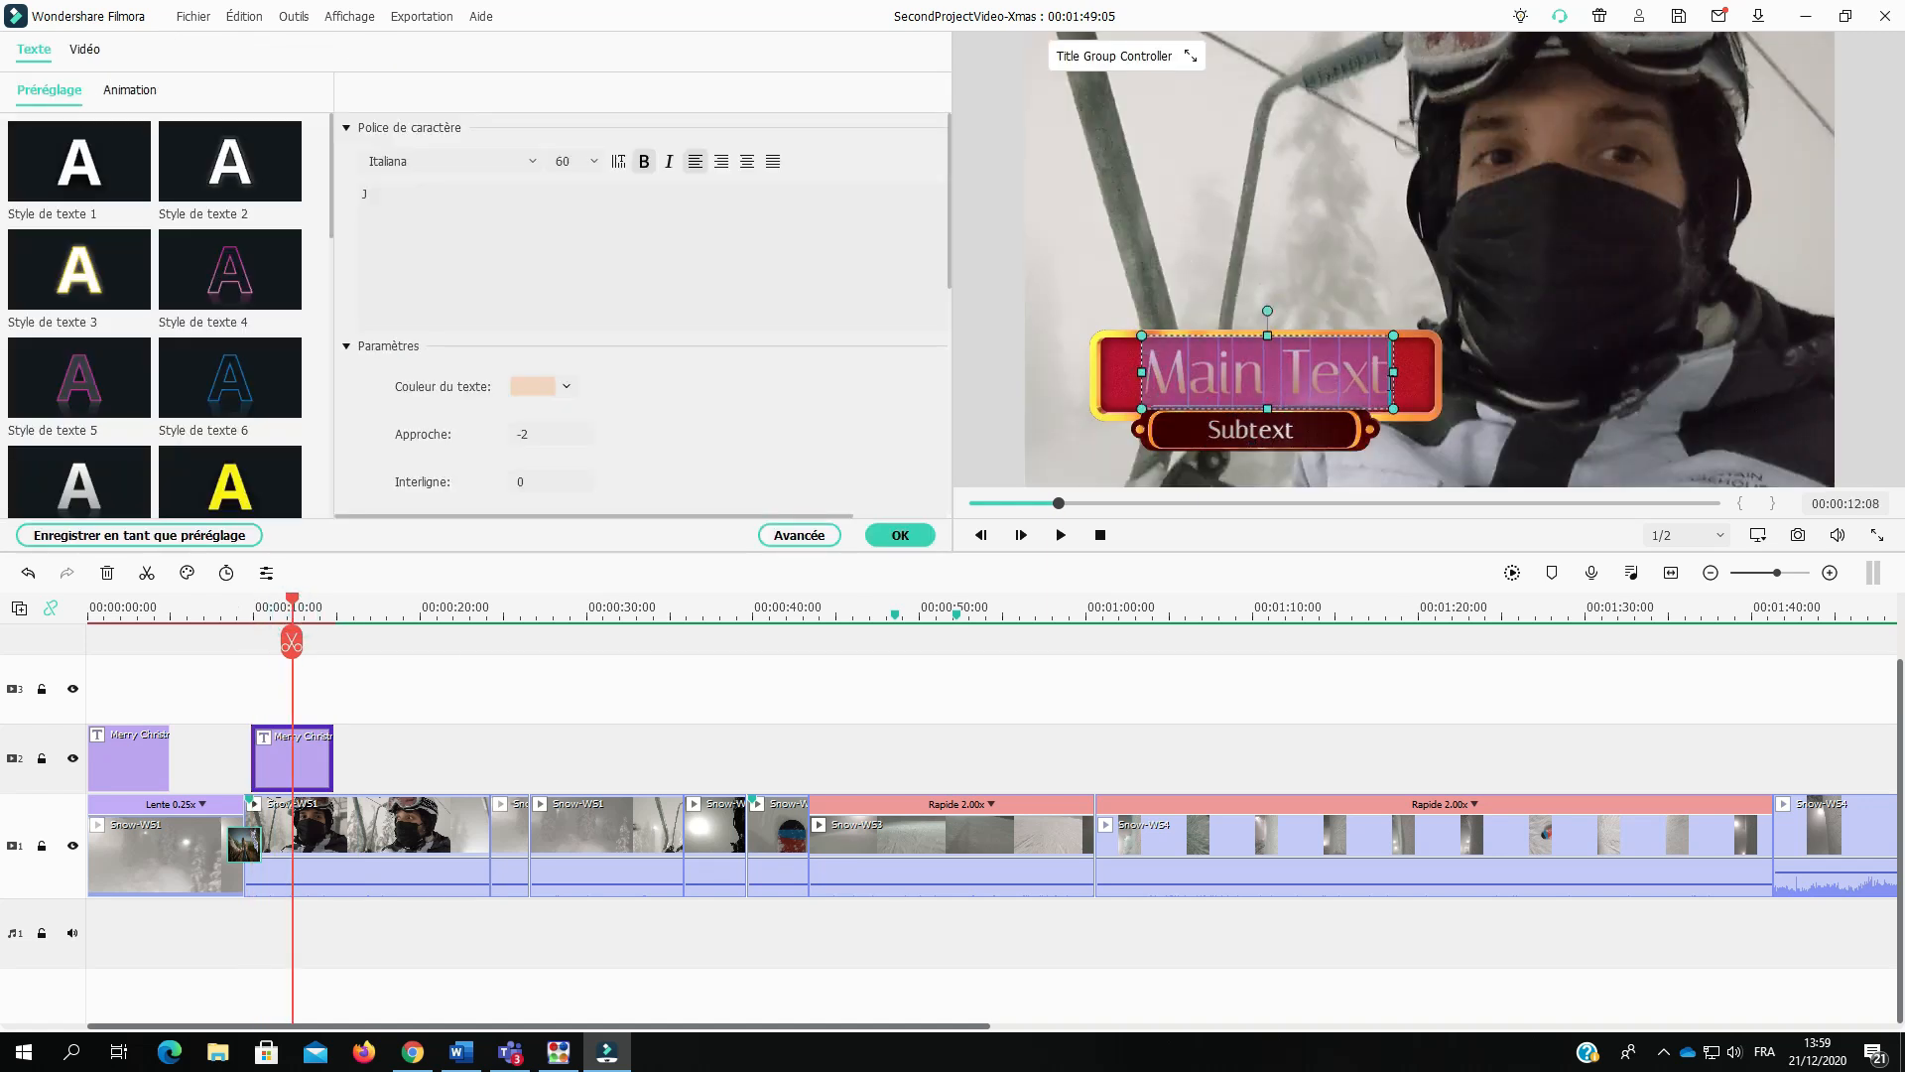
{"action": "type", "text": "onathan"}
{"action": "left_click", "coordinate": [900, 535]}
{"action": "left_click", "coordinate": [1067, 537]}
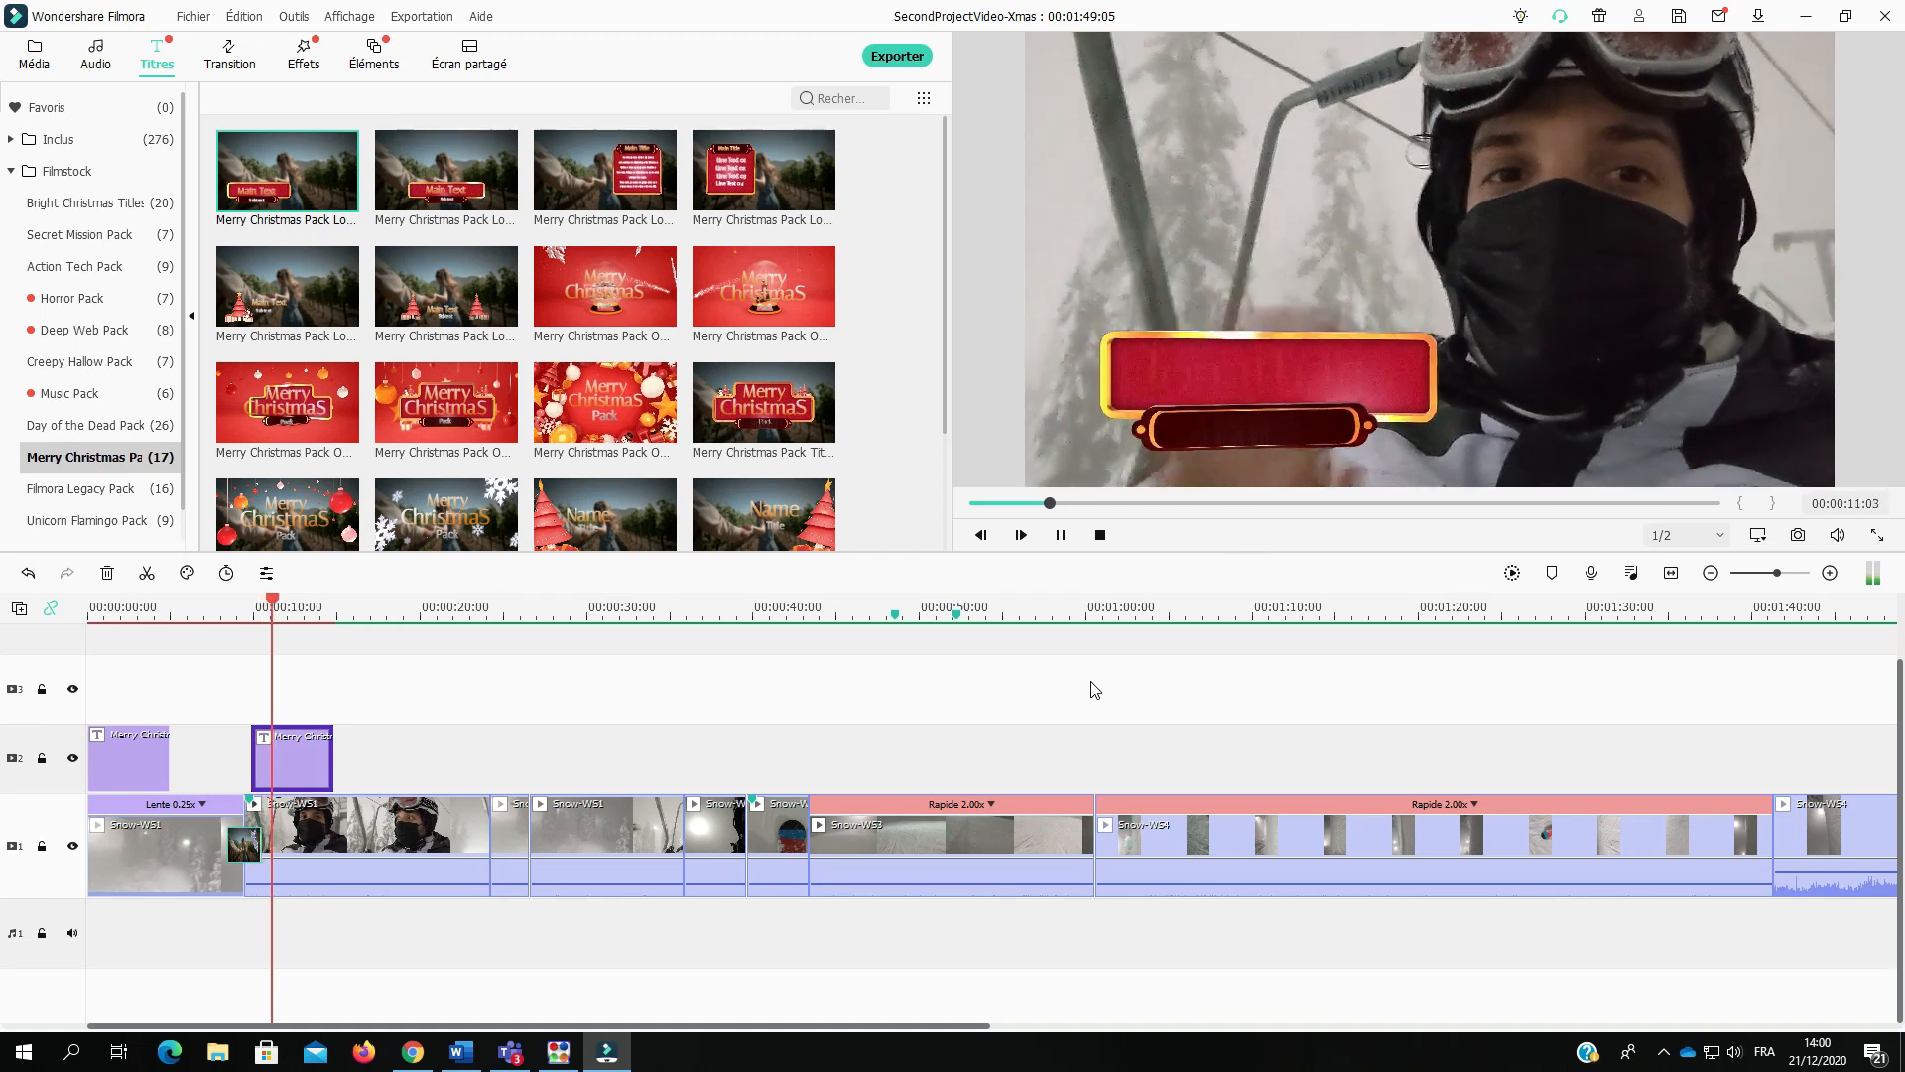
{"action": "left_click", "coordinate": [1062, 536]}
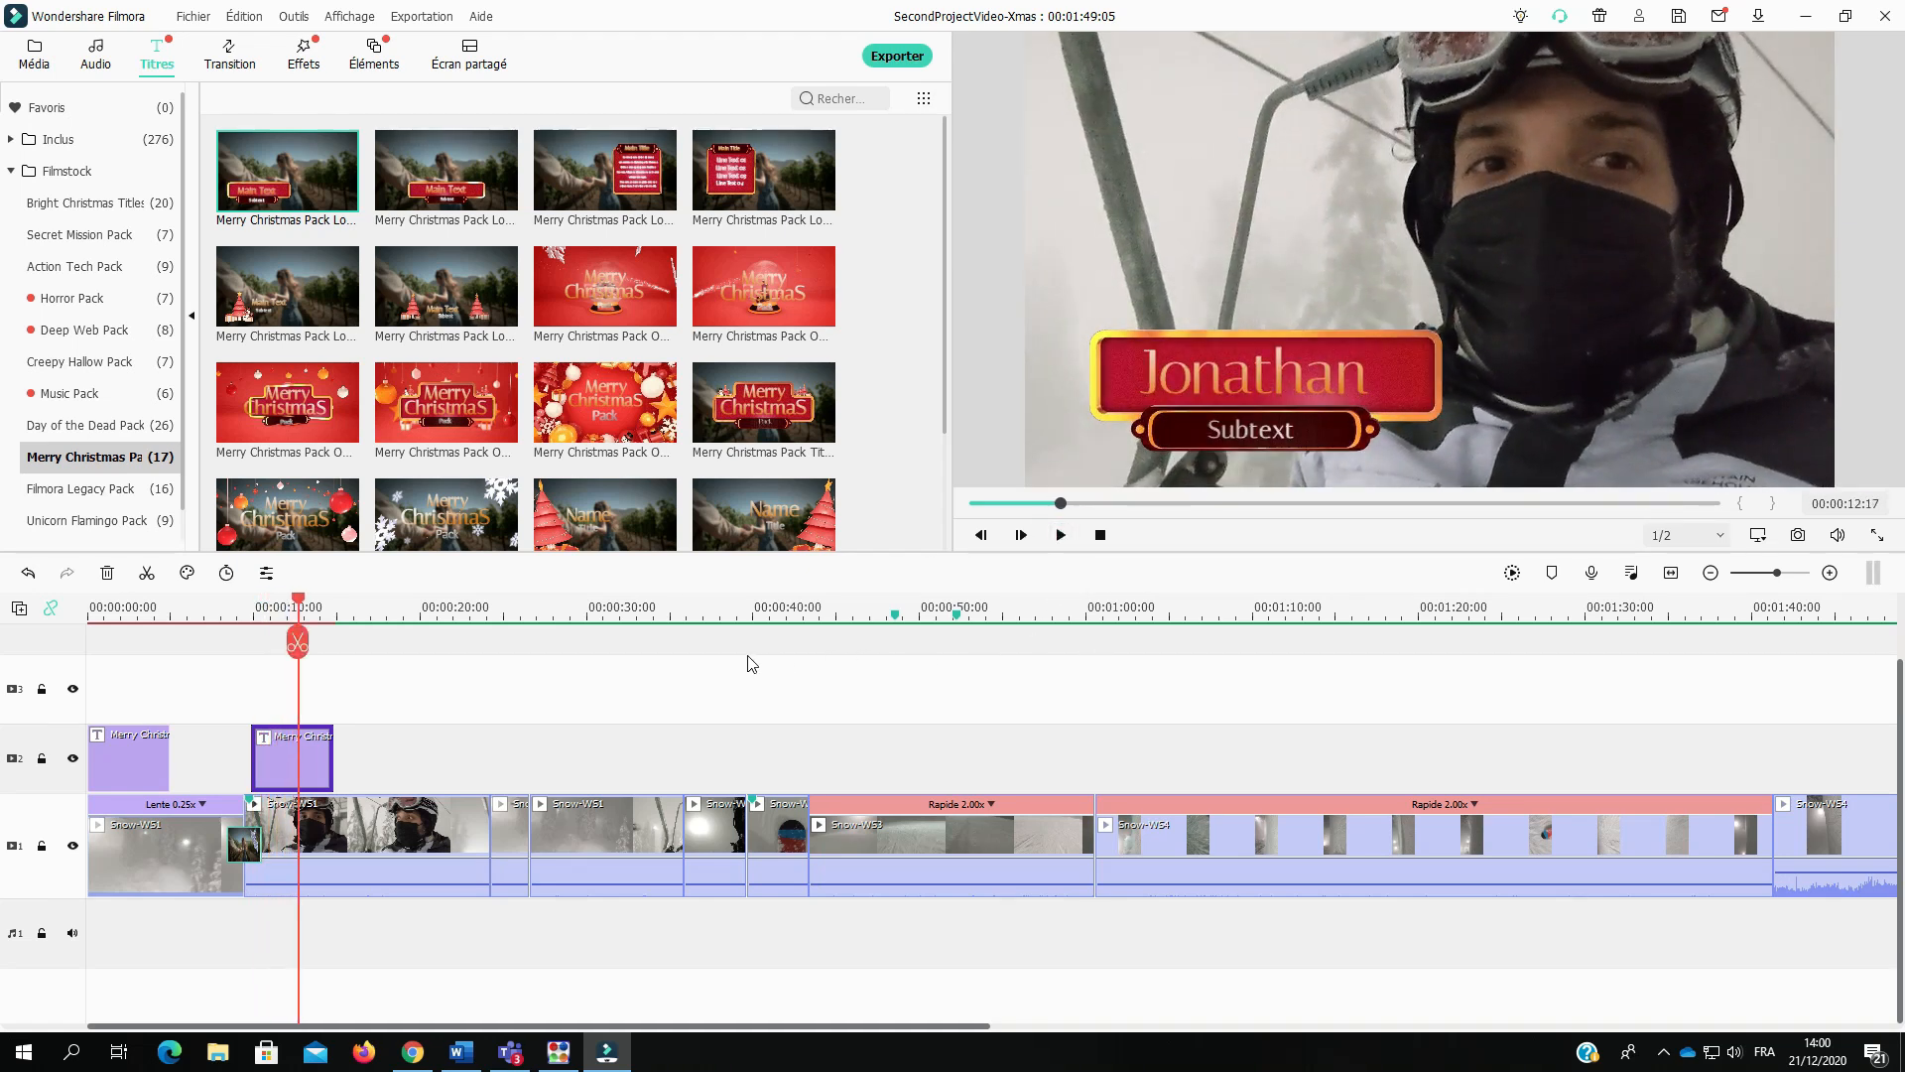
Step: Place the first Merry Christmas Pack snowflake transition between the fifth and sixth clips on track 1 and play across the cut
{"action": "left_click", "coordinate": [716, 620]}
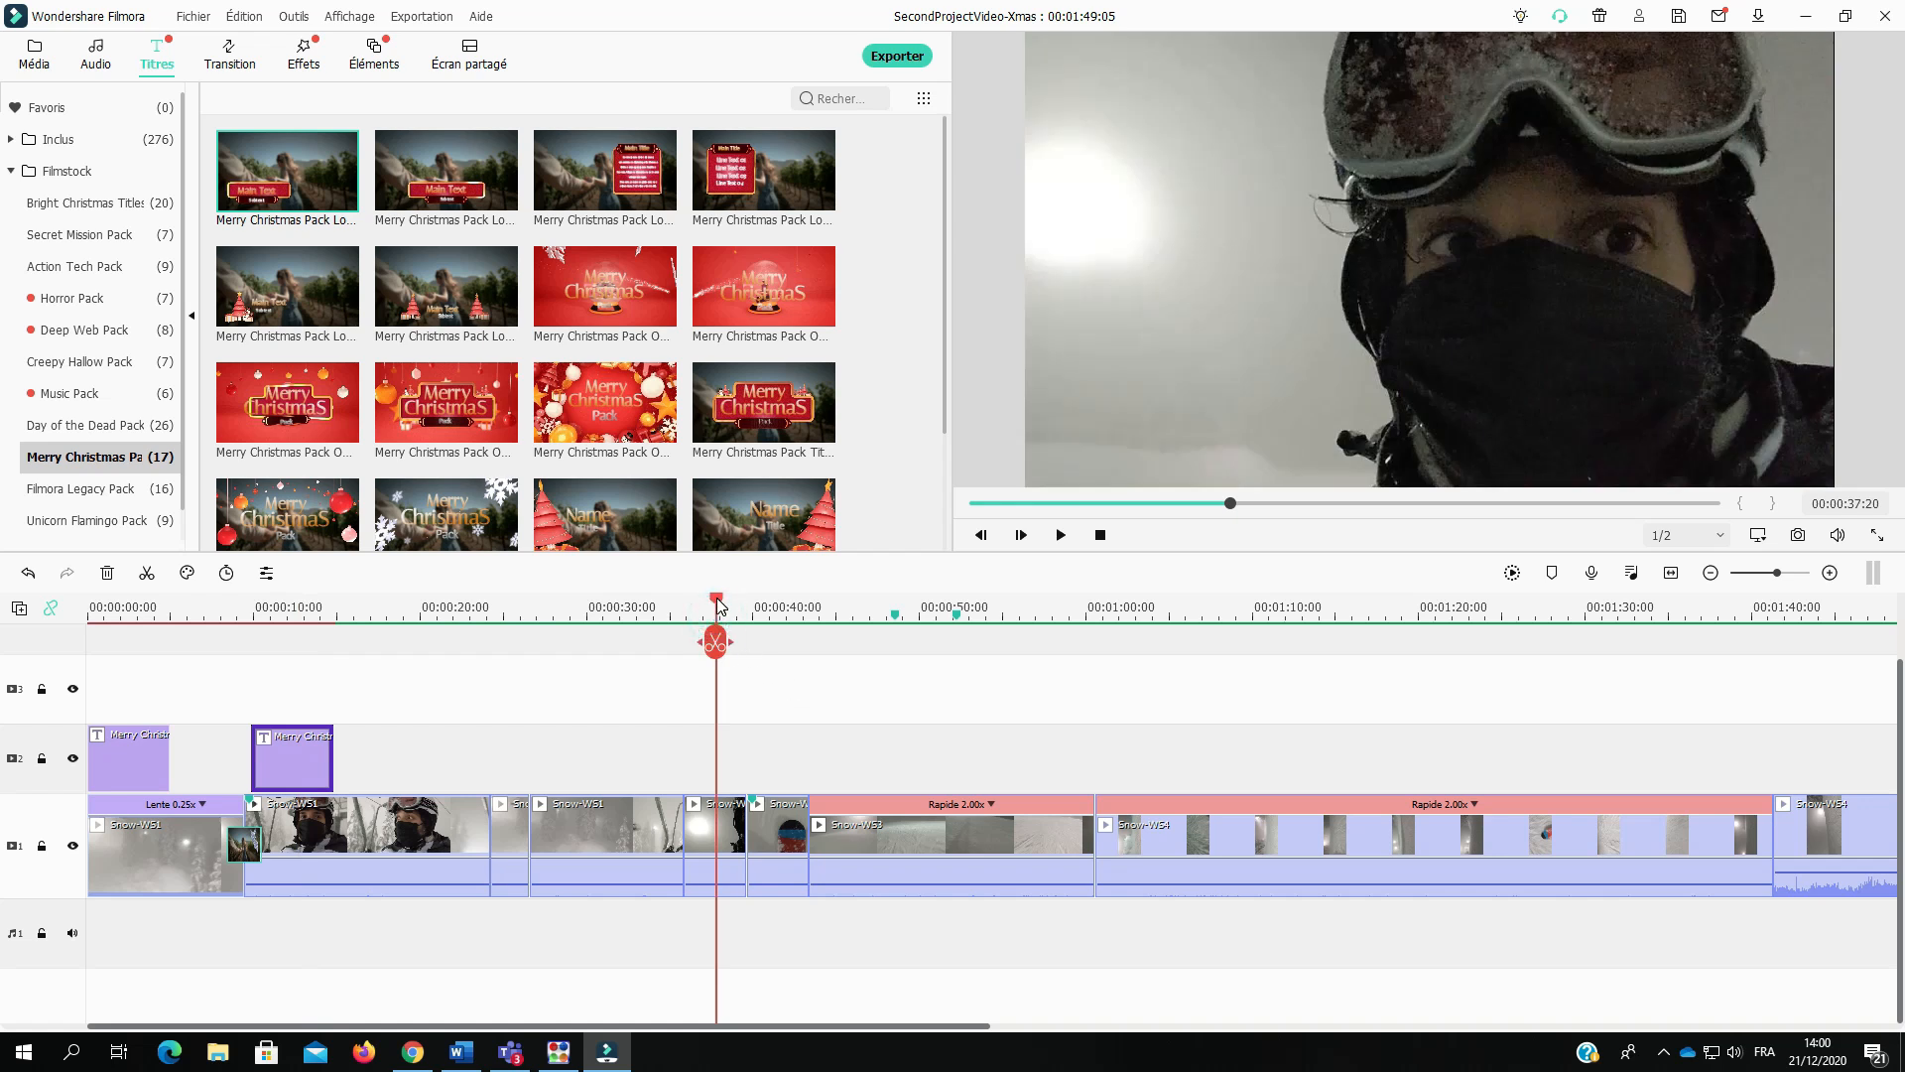
{"action": "left_click_drag", "start_coordinate": [718, 605], "coordinate": [723, 606]}
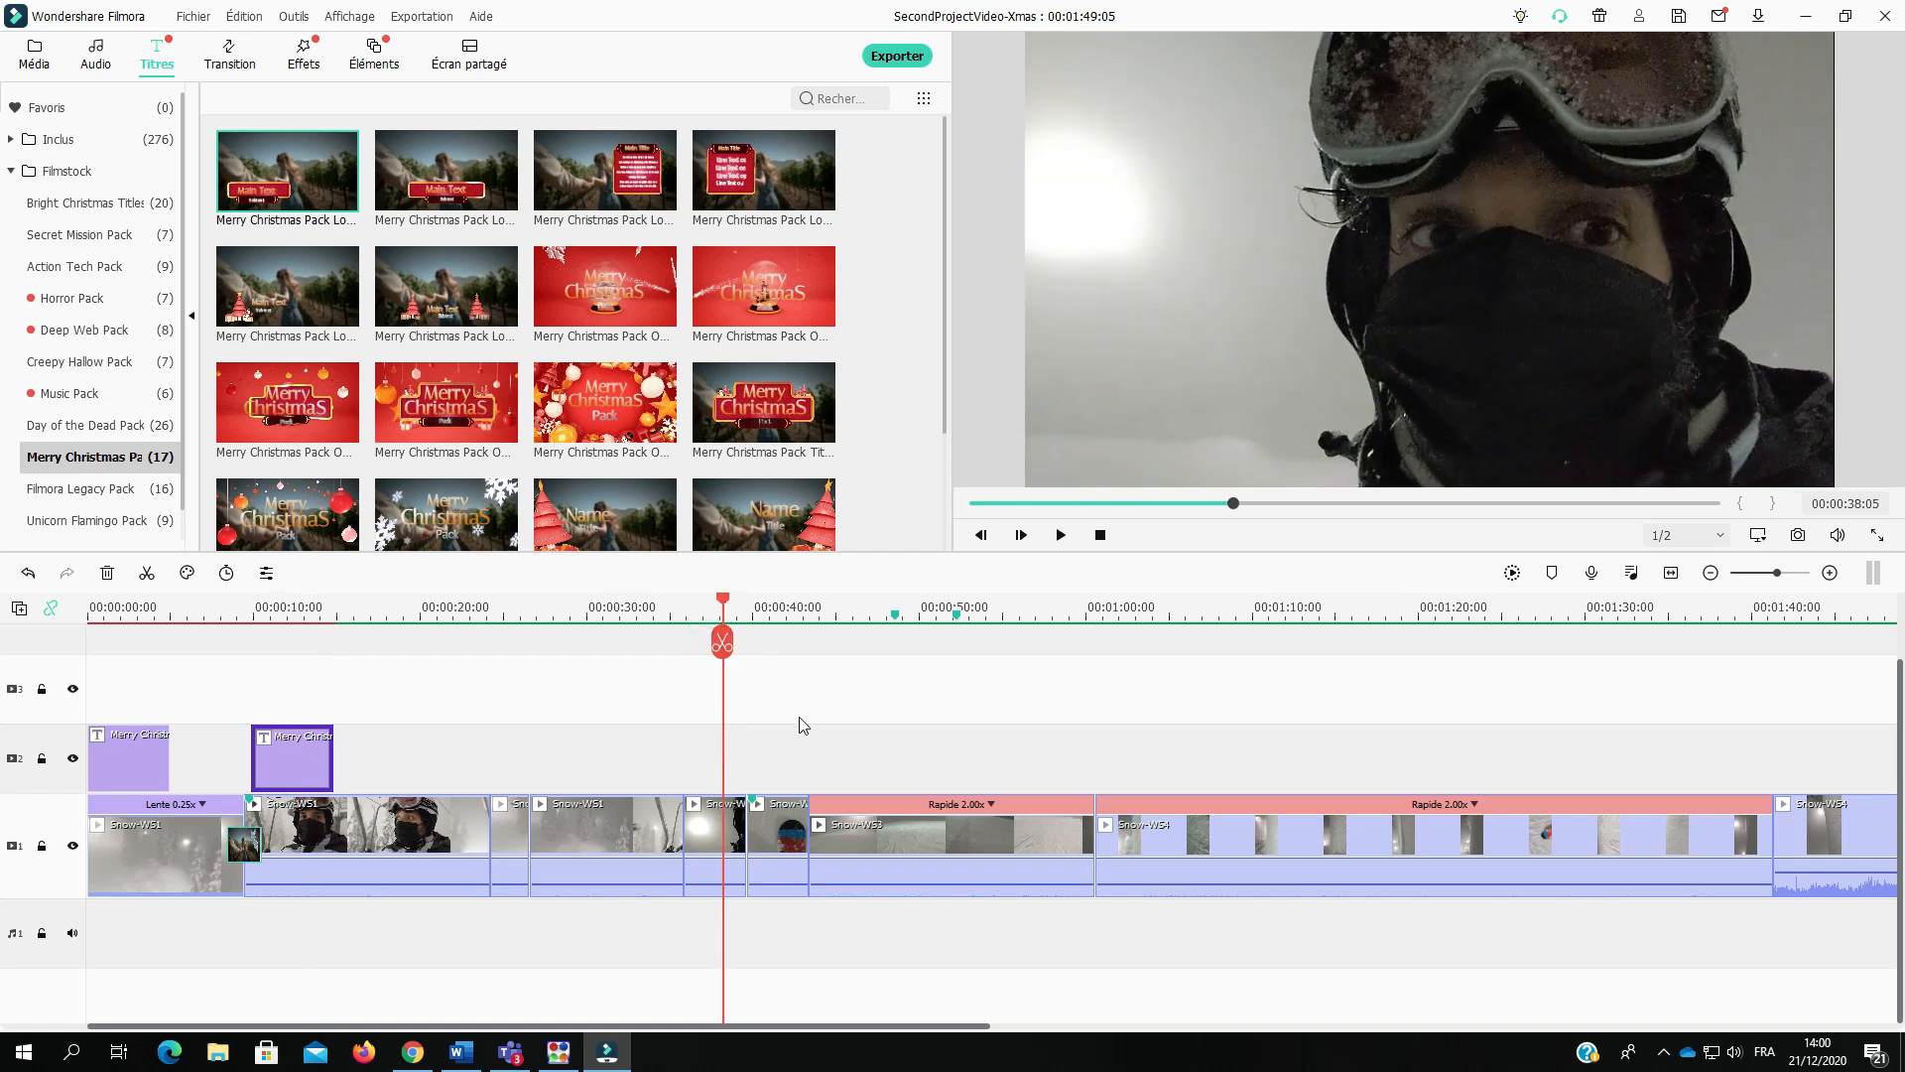
{"action": "left_click", "coordinate": [220, 55]}
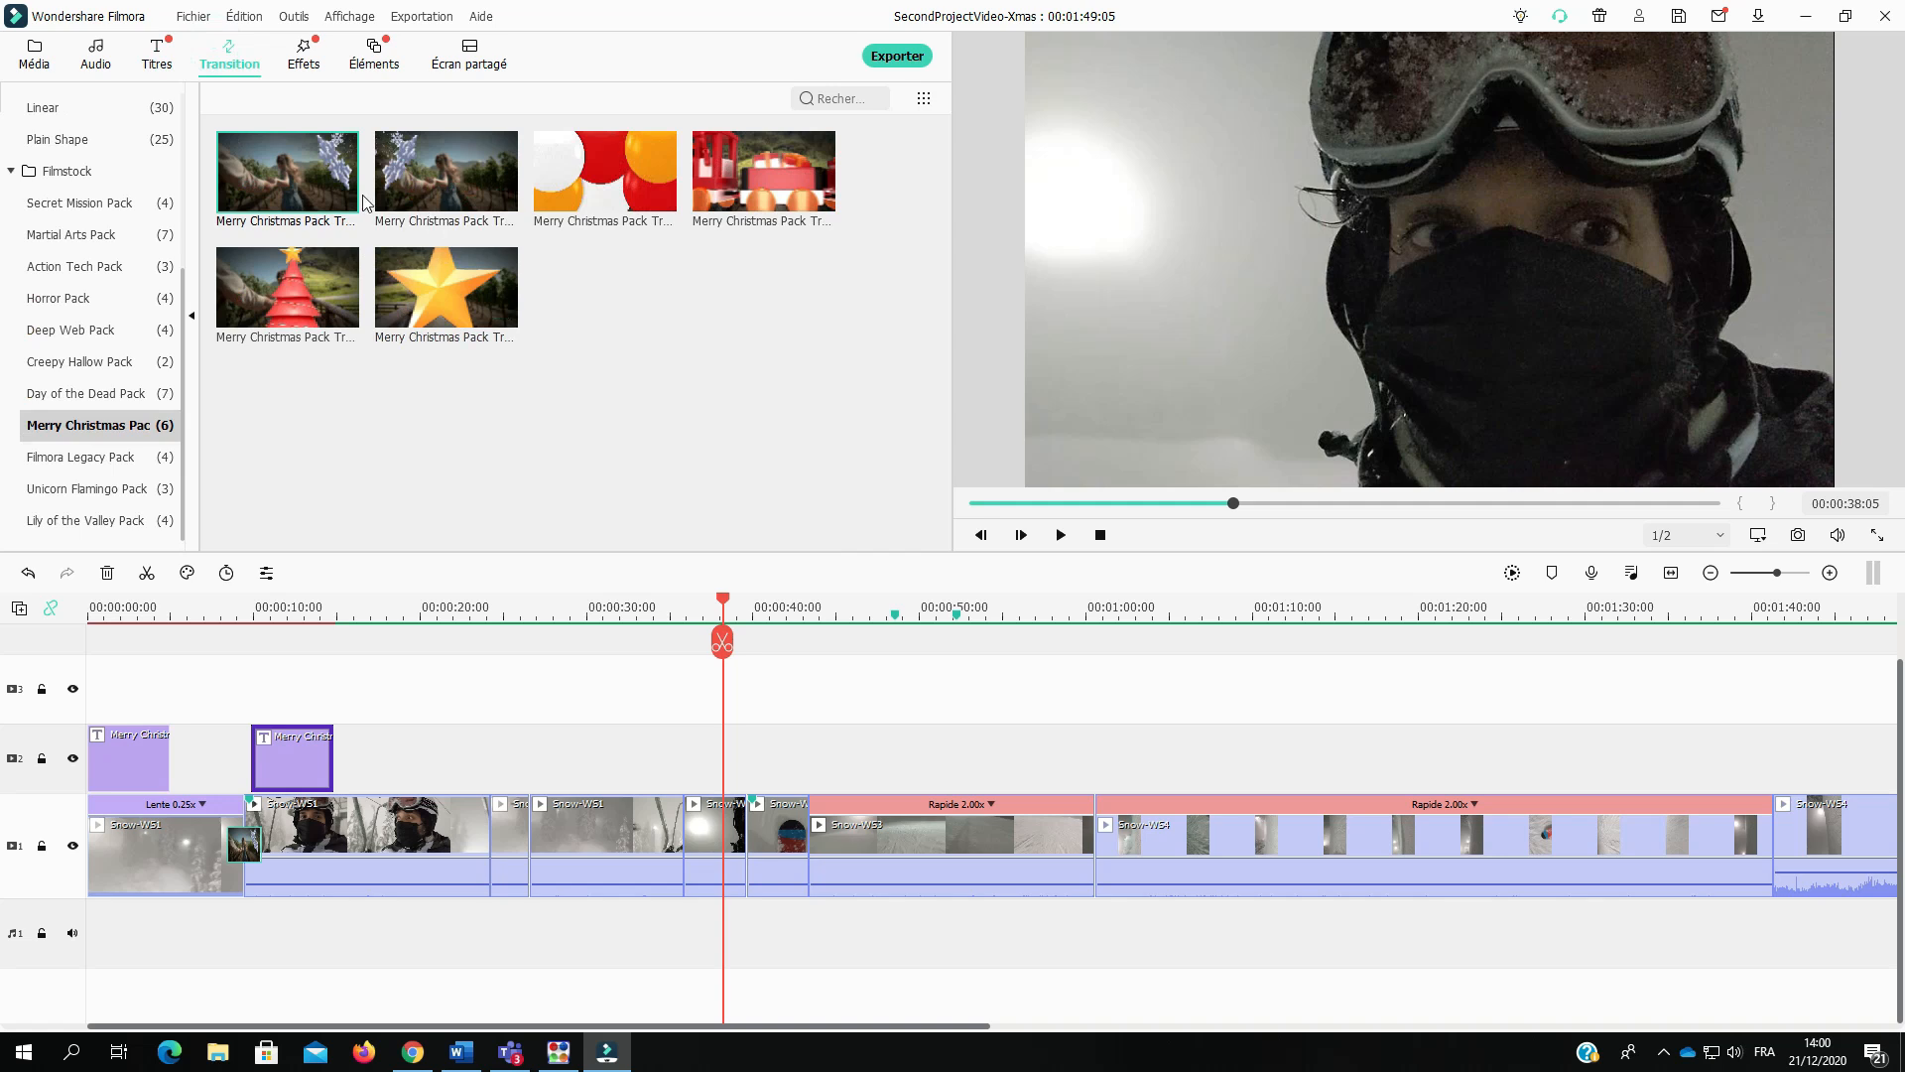
{"action": "left_click_drag", "start_coordinate": [282, 184], "coordinate": [746, 848]}
{"action": "left_click_drag", "start_coordinate": [723, 605], "coordinate": [721, 606]}
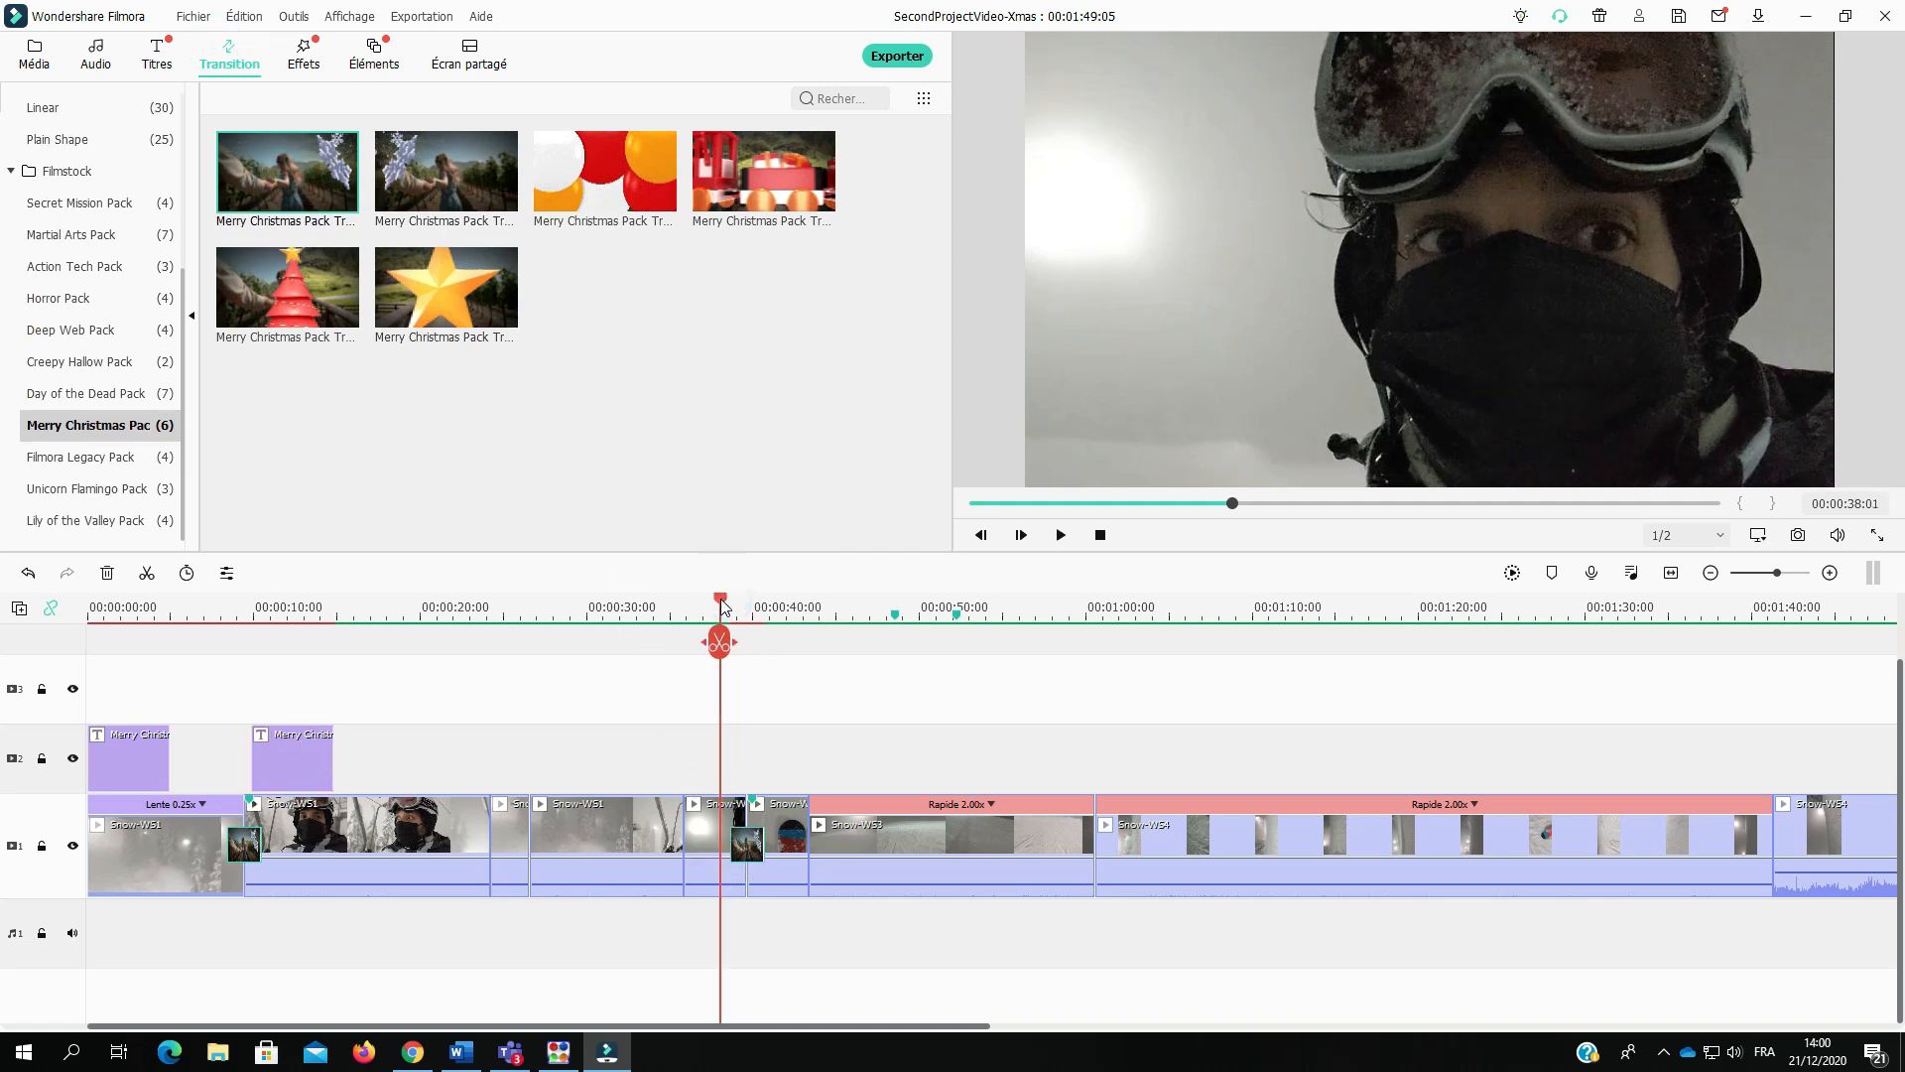
{"action": "left_click", "coordinate": [1057, 537]}
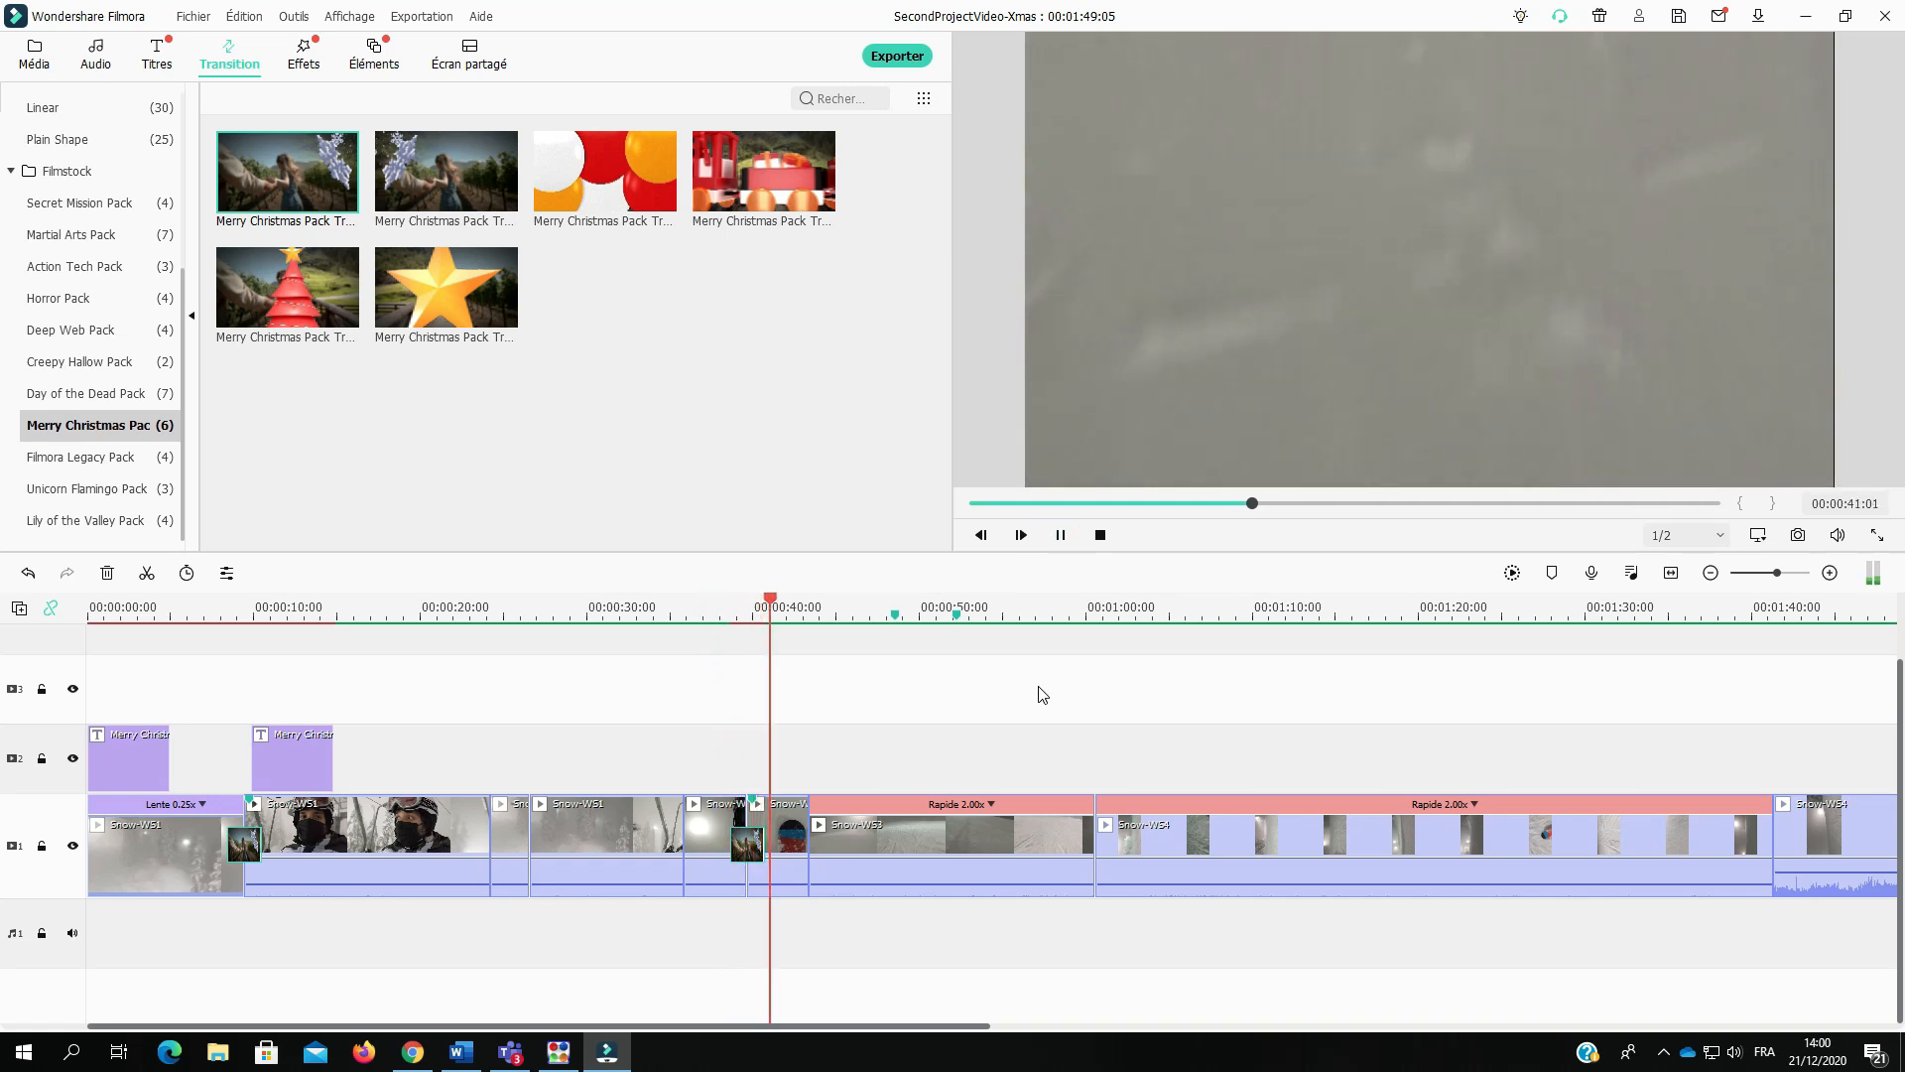
{"action": "left_click", "coordinate": [1061, 536]}
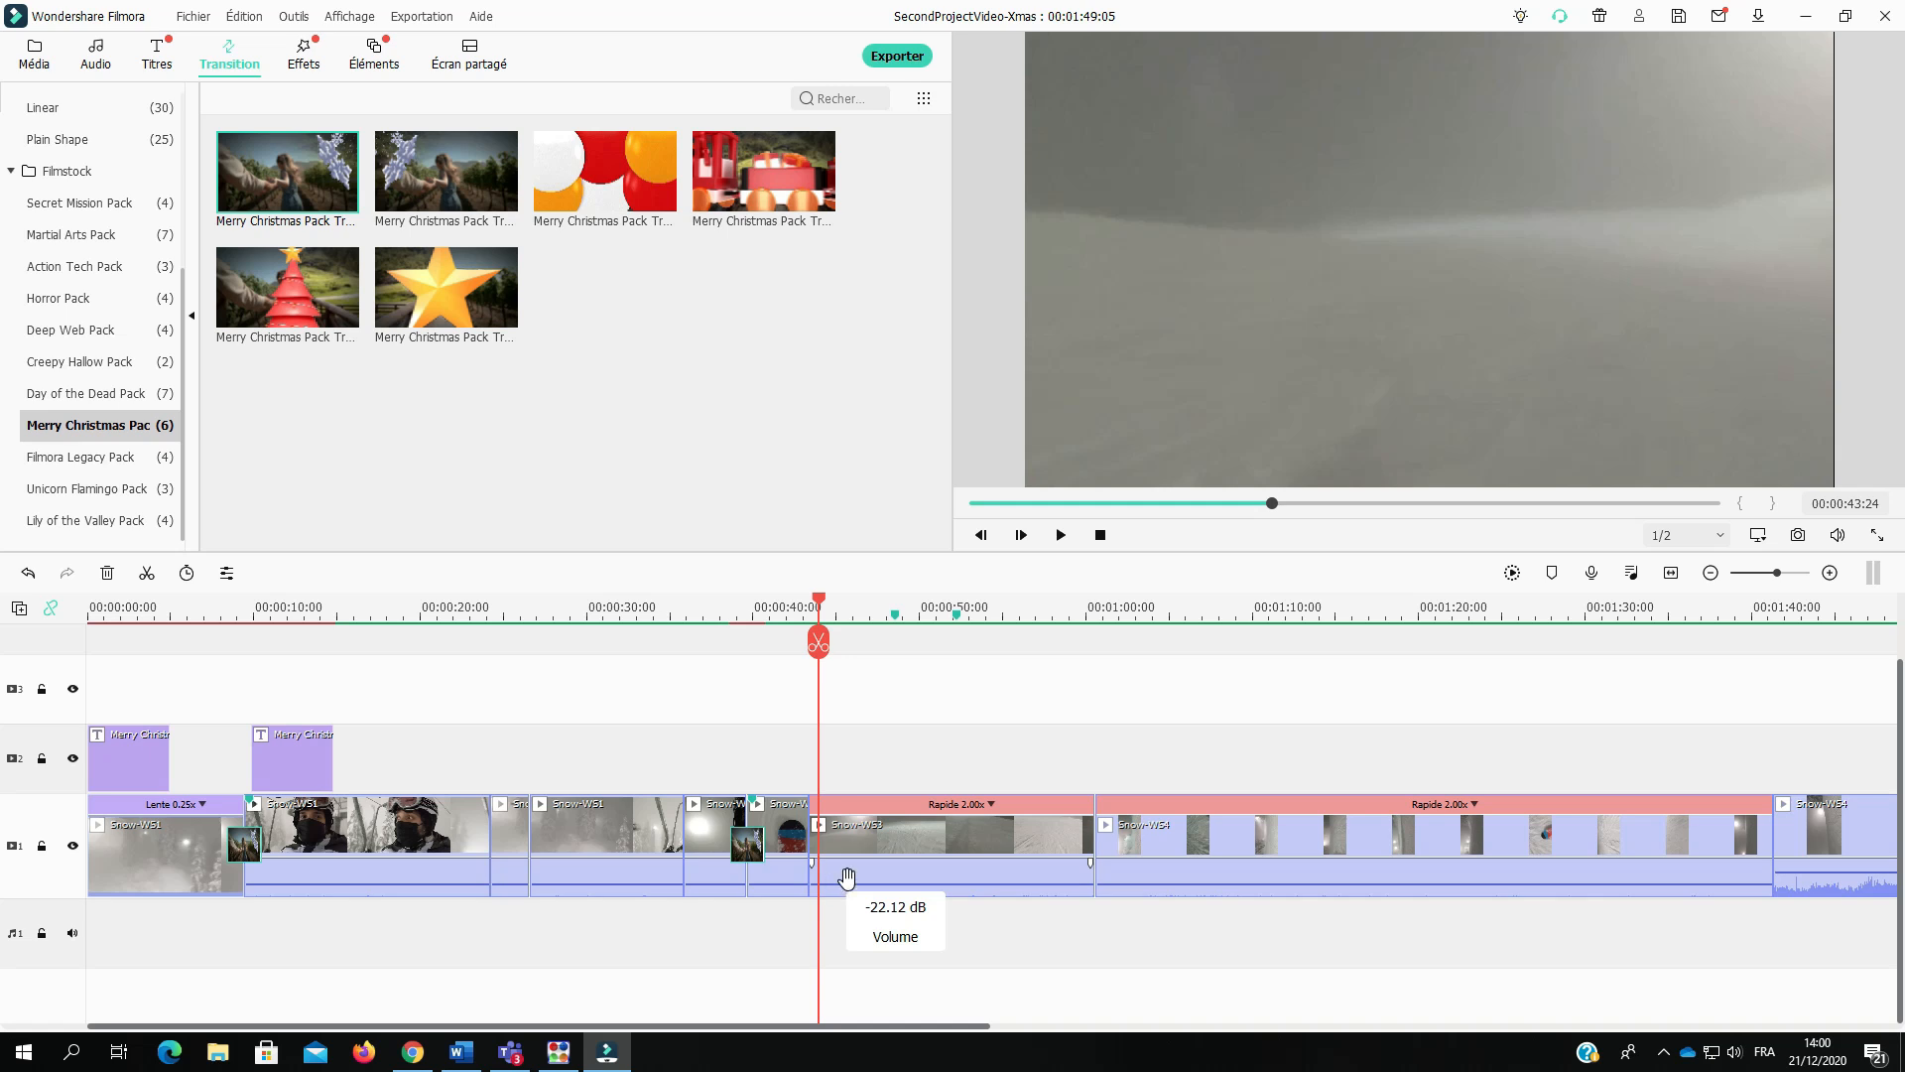
Step: Play on to about 48 seconds and place the Merry Christmas Pack snowflake element there on track 2
{"action": "left_click", "coordinate": [1062, 538]}
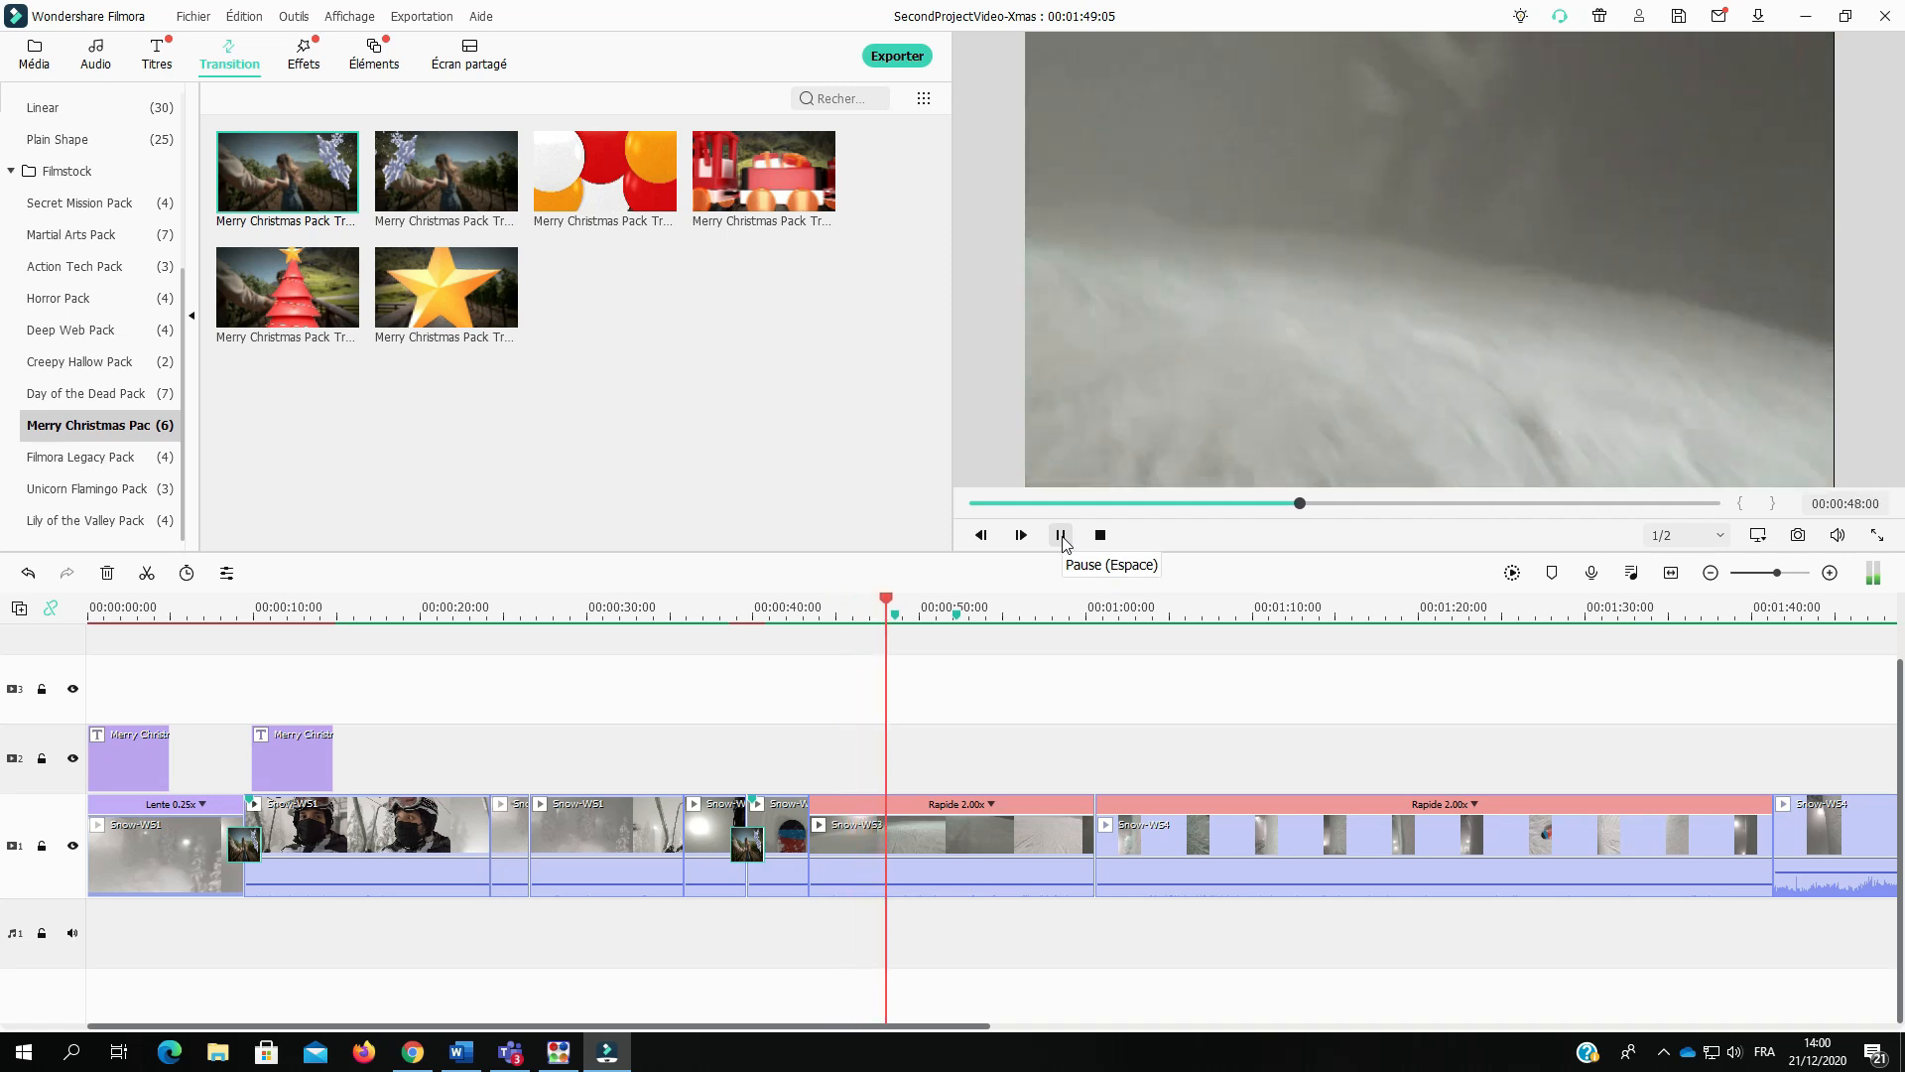
{"action": "left_click", "coordinate": [1062, 537]}
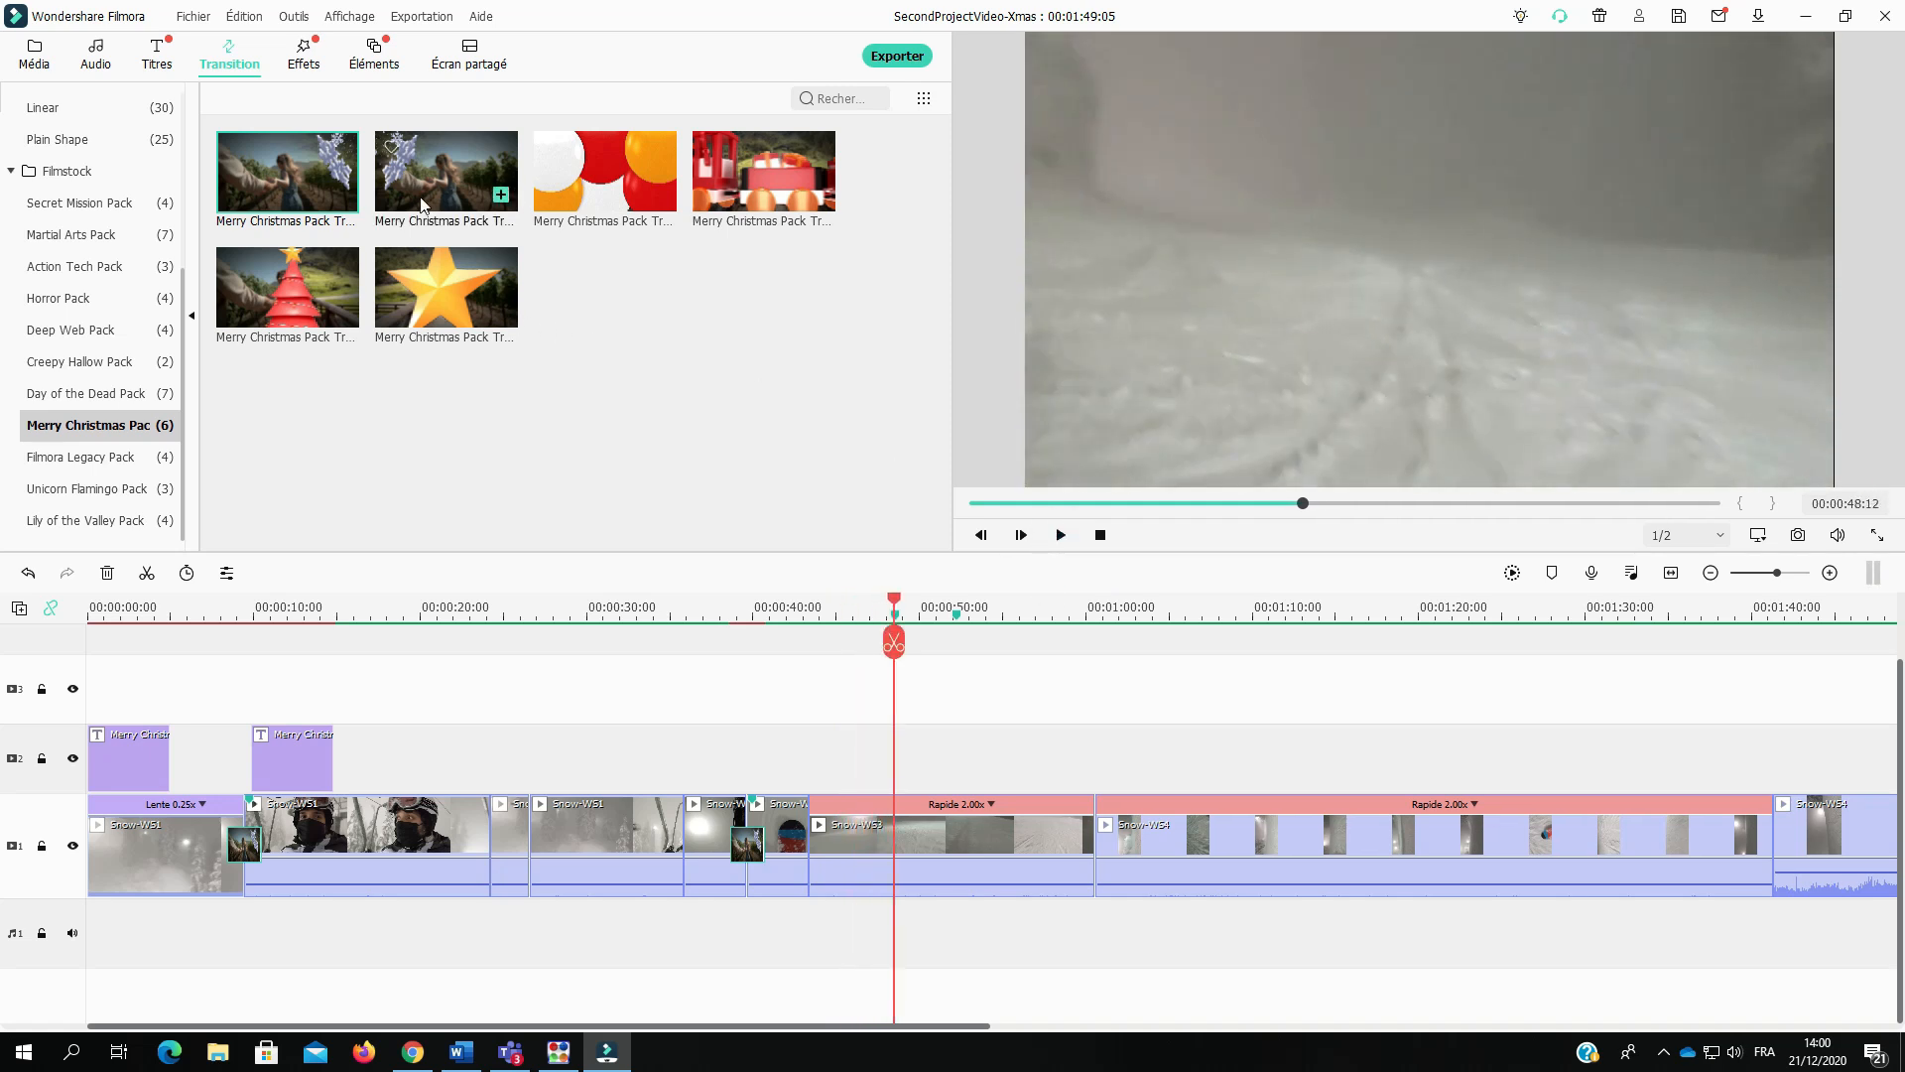
{"action": "left_click", "coordinate": [316, 59]}
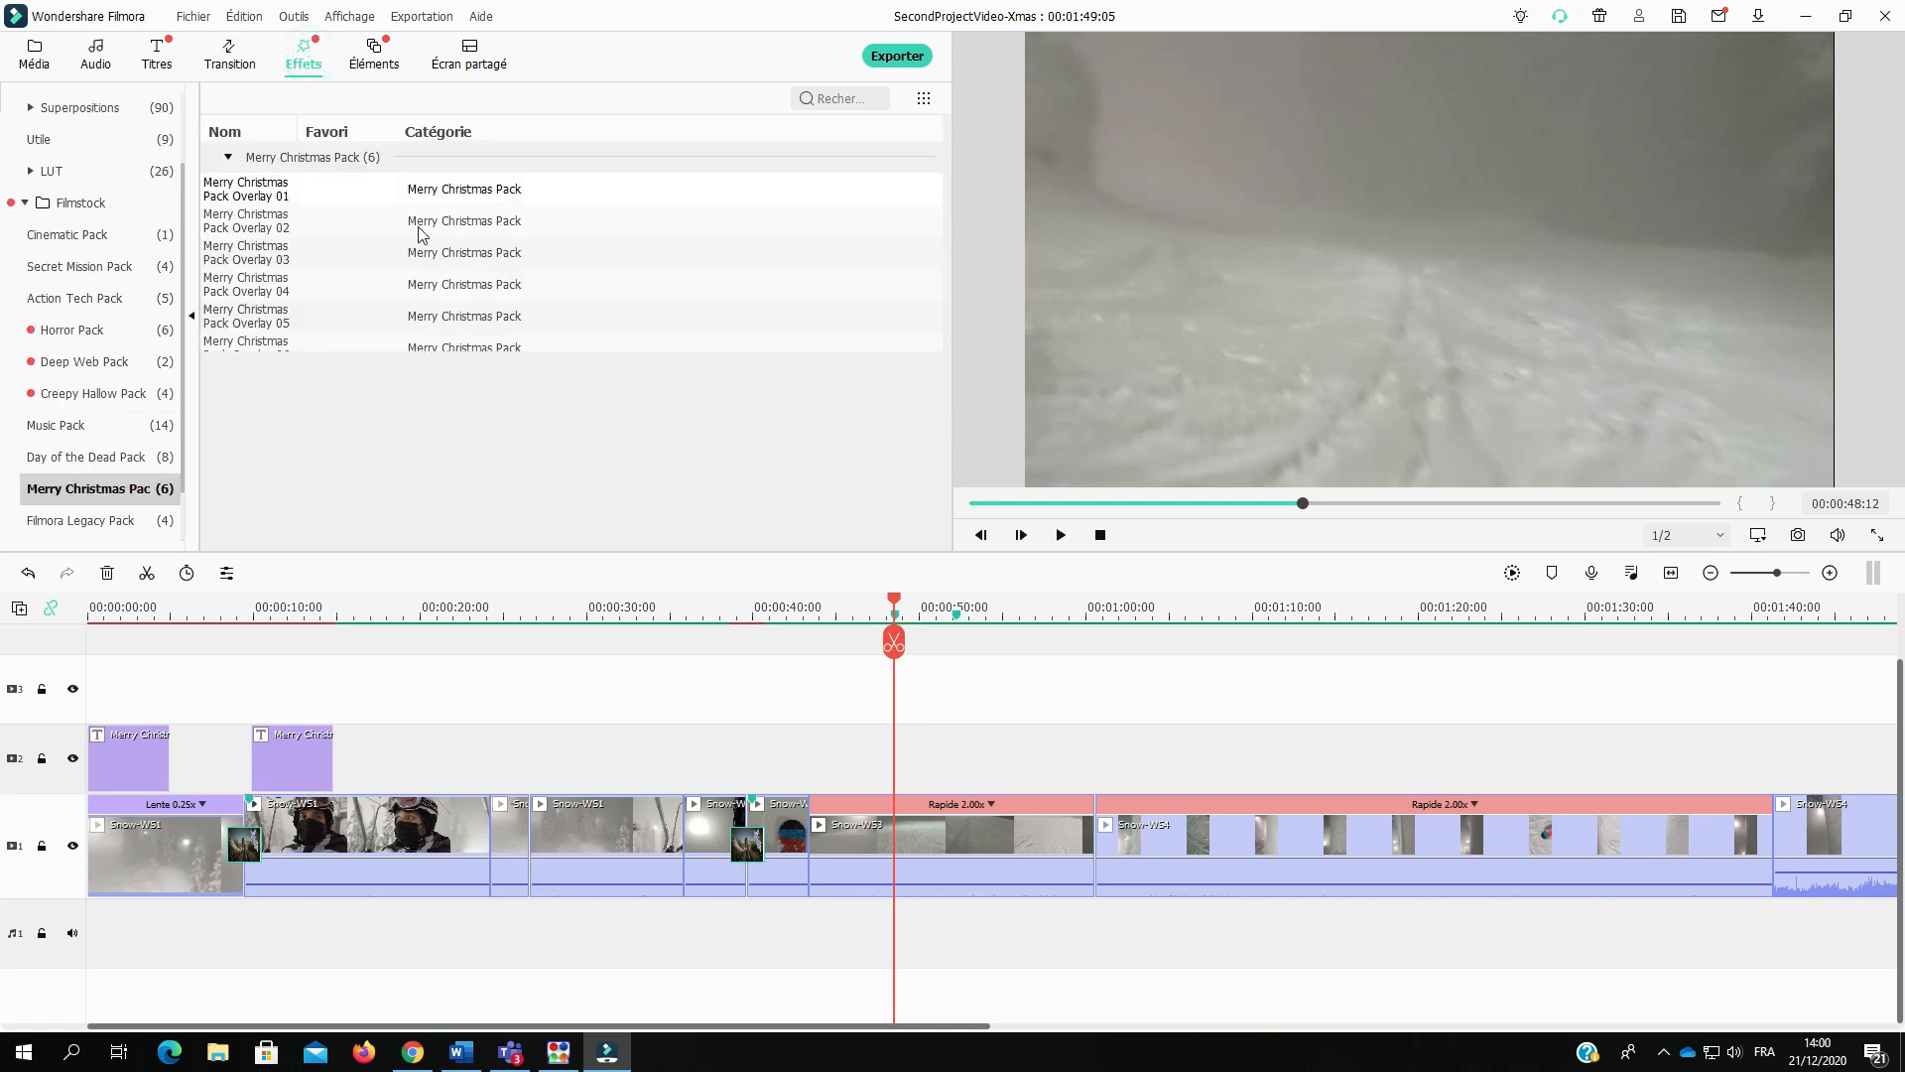
{"action": "left_click", "coordinate": [376, 59]}
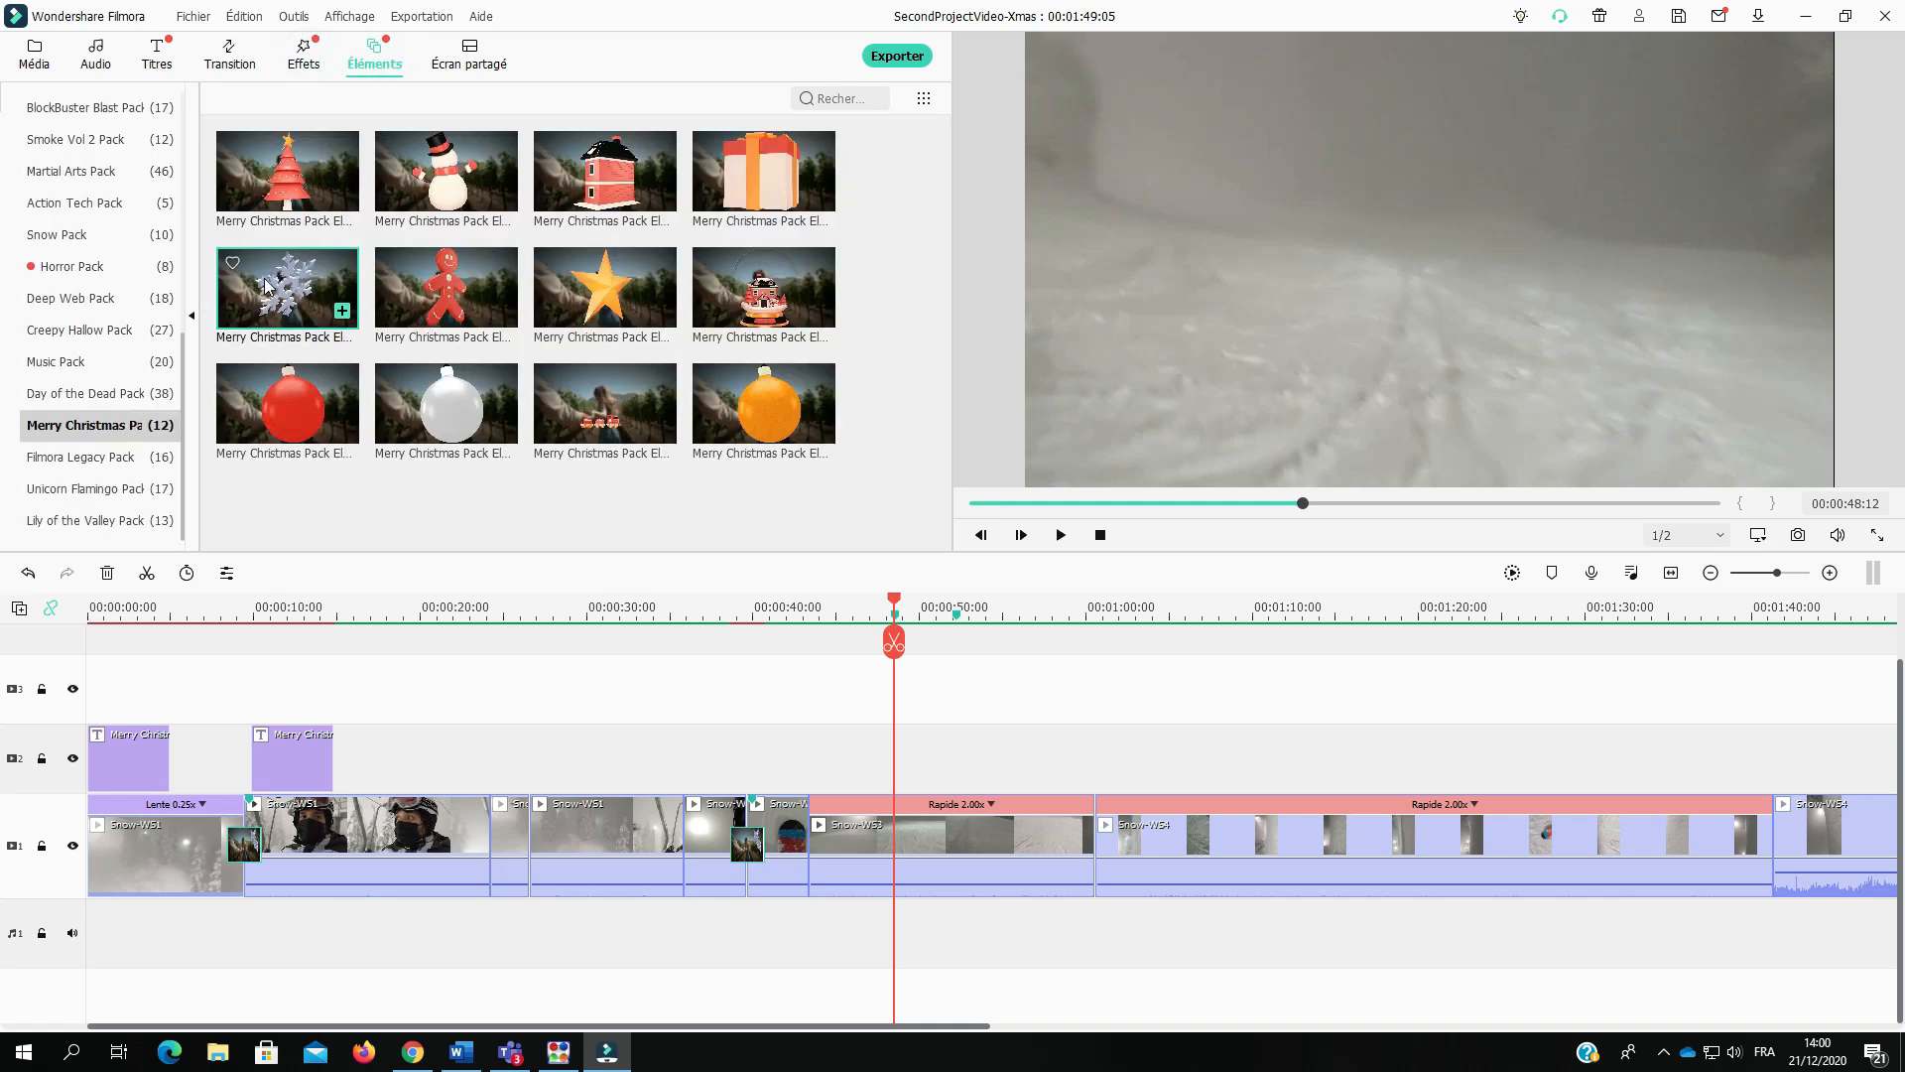
{"action": "left_click_drag", "start_coordinate": [287, 286], "coordinate": [911, 762]}
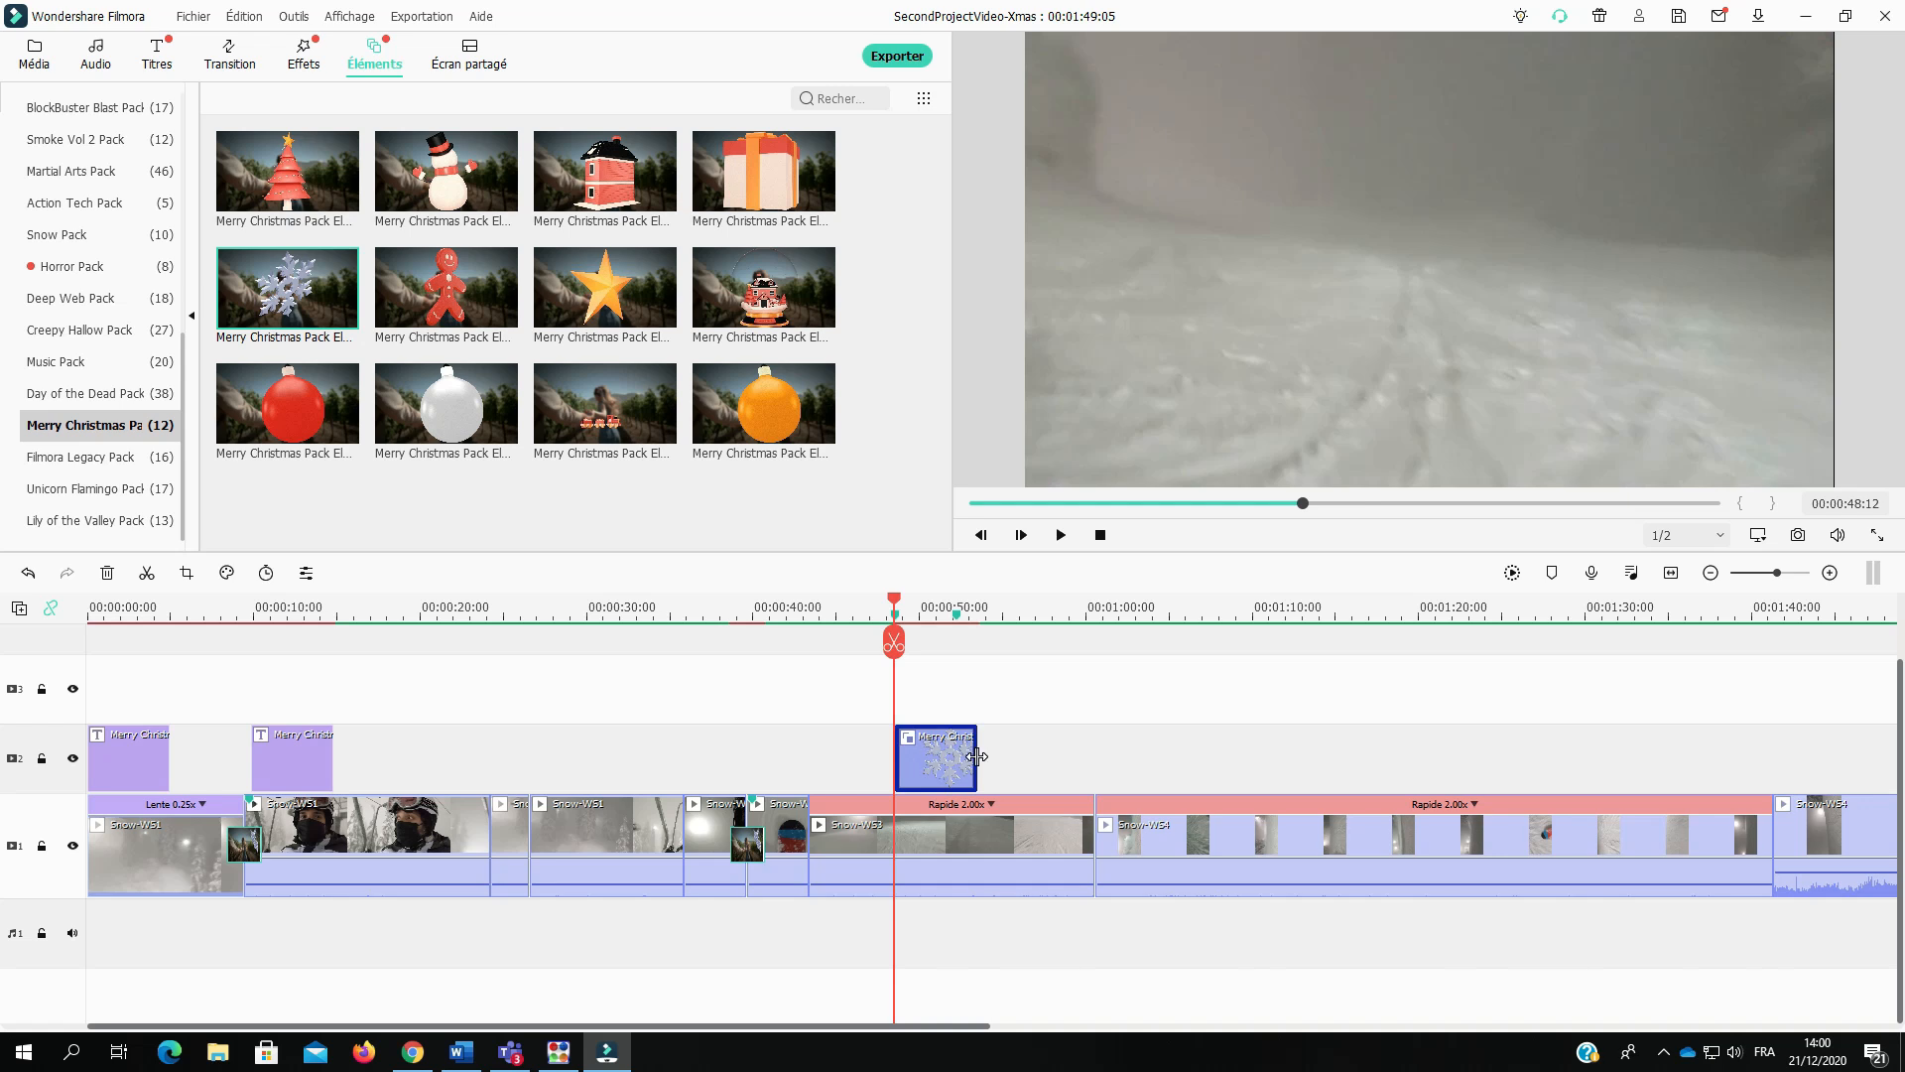
Step: Shrink the snowflake element and position it in the upper-left corner of the video frame
{"action": "left_click", "coordinate": [927, 607]}
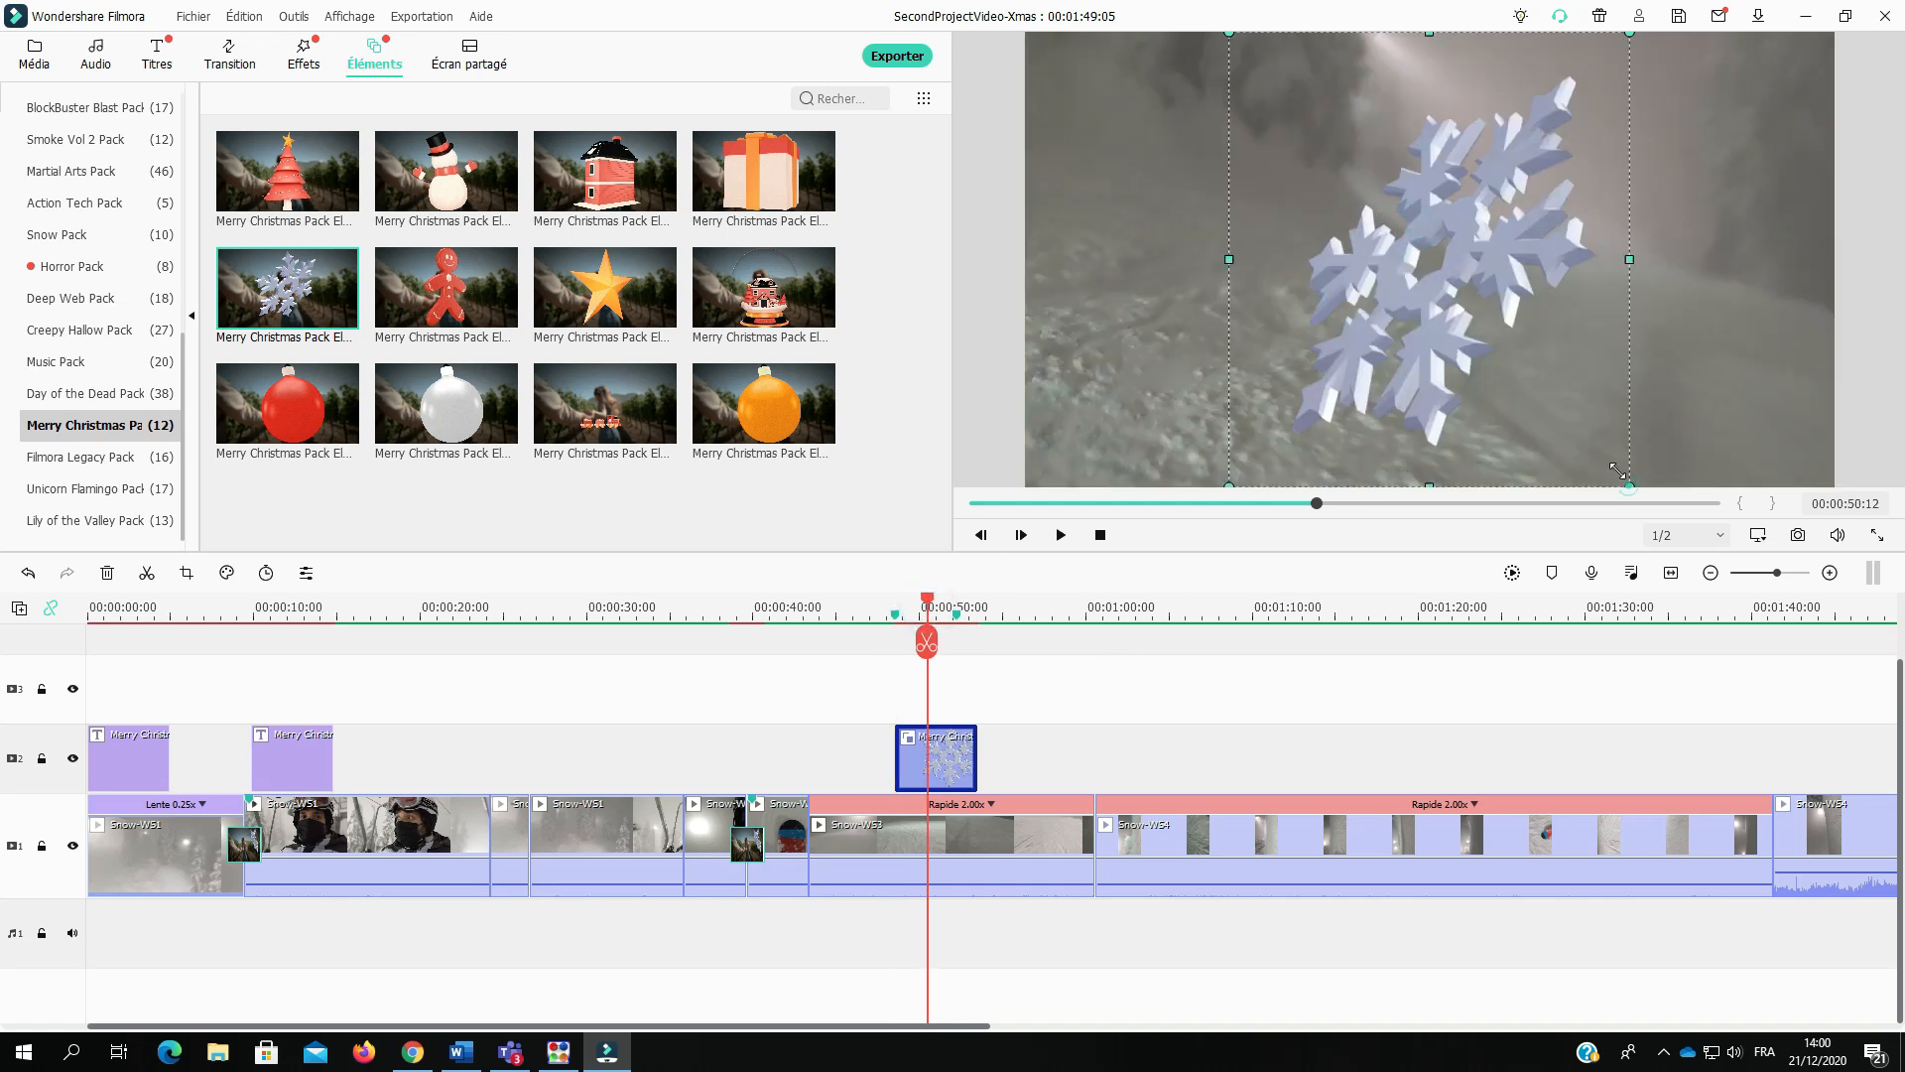
{"action": "left_click_drag", "start_coordinate": [1618, 470], "coordinate": [1155, 165]}
{"action": "left_click", "coordinate": [1239, 140]}
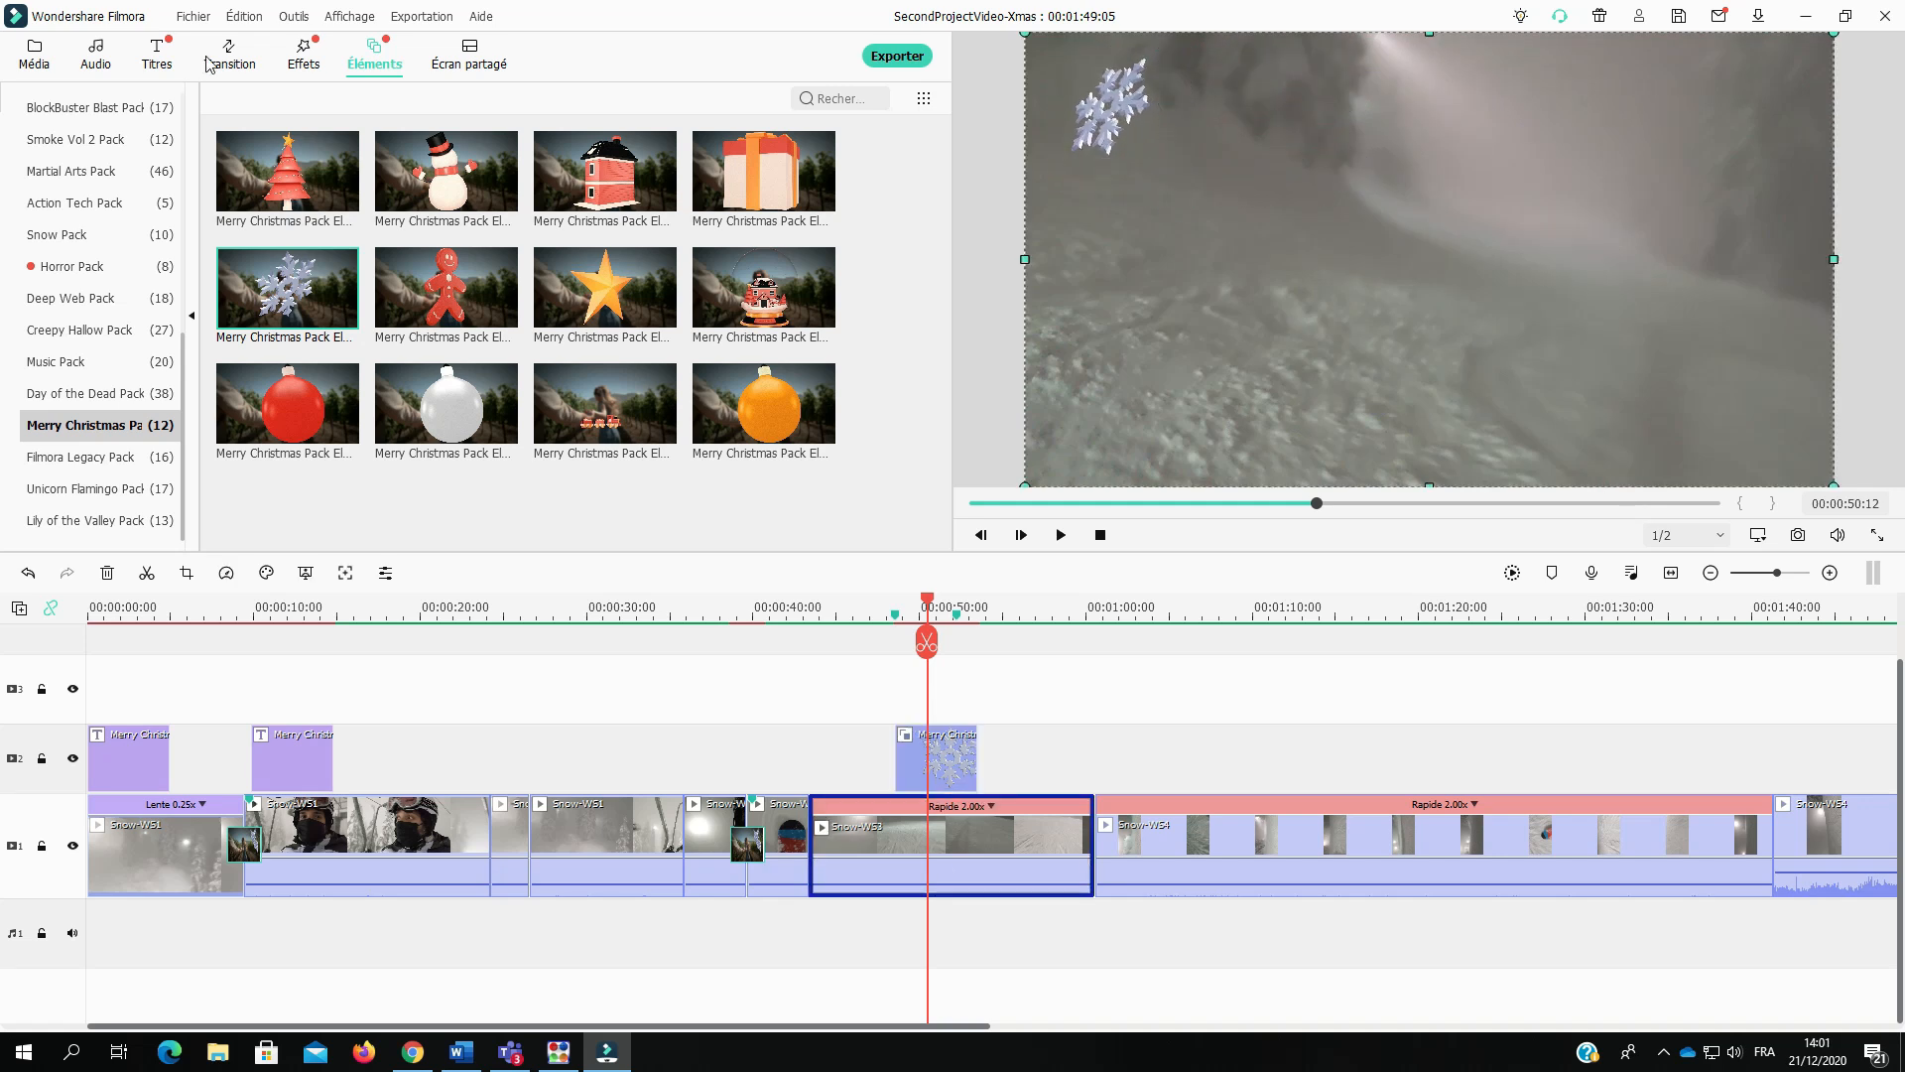
Step: Add the built-in Titre 29 on track 3 above the snowflake and set its text to "Descend de la montagne"
{"action": "left_click", "coordinate": [156, 54]}
{"action": "left_click", "coordinate": [62, 232]}
{"action": "left_click_drag", "start_coordinate": [288, 282], "coordinate": [898, 695]}
{"action": "double_click", "coordinate": [936, 688]}
{"action": "type", "text": "Descend de la montagne"}
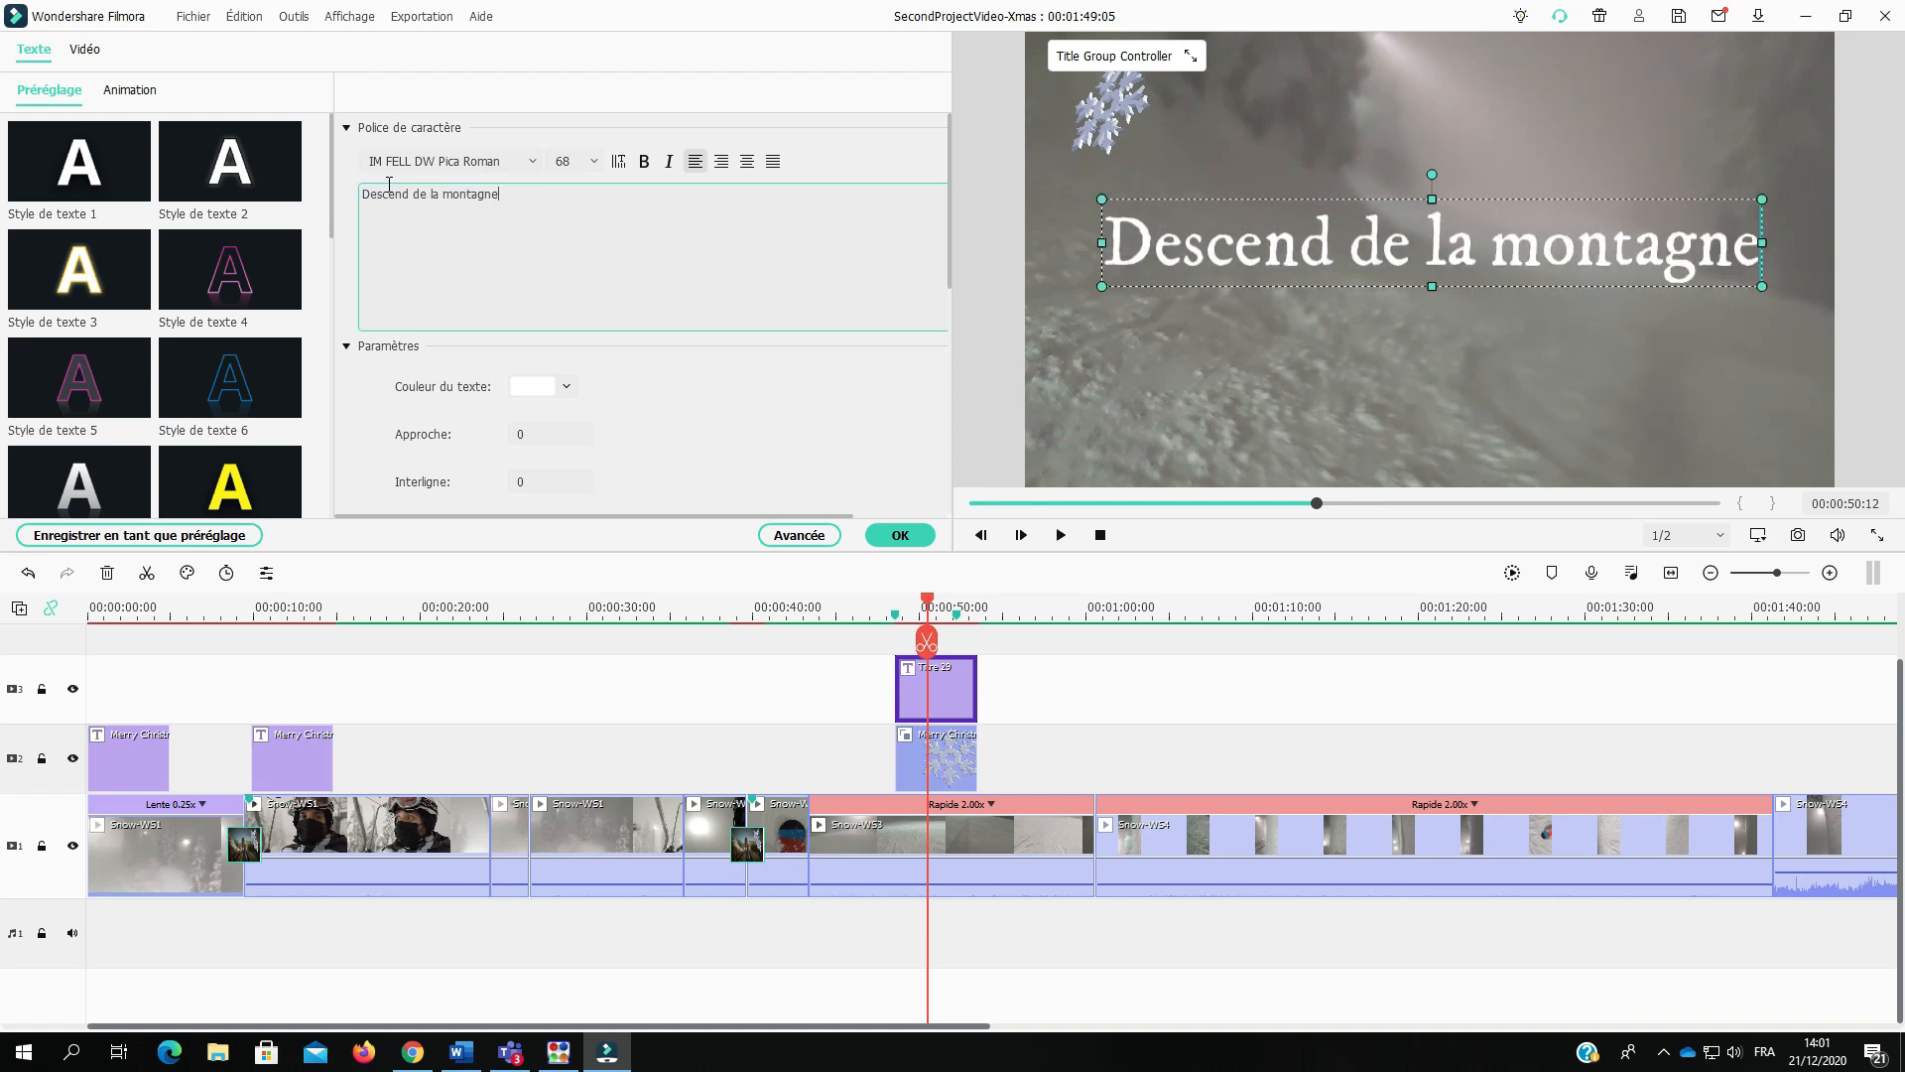
Step: Scale down the "Descend de la montagne" text, position it just right of the snowflake, and apply the title edits
{"action": "left_click", "coordinate": [1444, 228]}
{"action": "left_click_drag", "start_coordinate": [1102, 287], "coordinate": [1222, 111]}
{"action": "left_click", "coordinate": [914, 532]}
Step: Play the video from just before the snowflake to preview it together with the title
{"action": "left_click", "coordinate": [893, 608]}
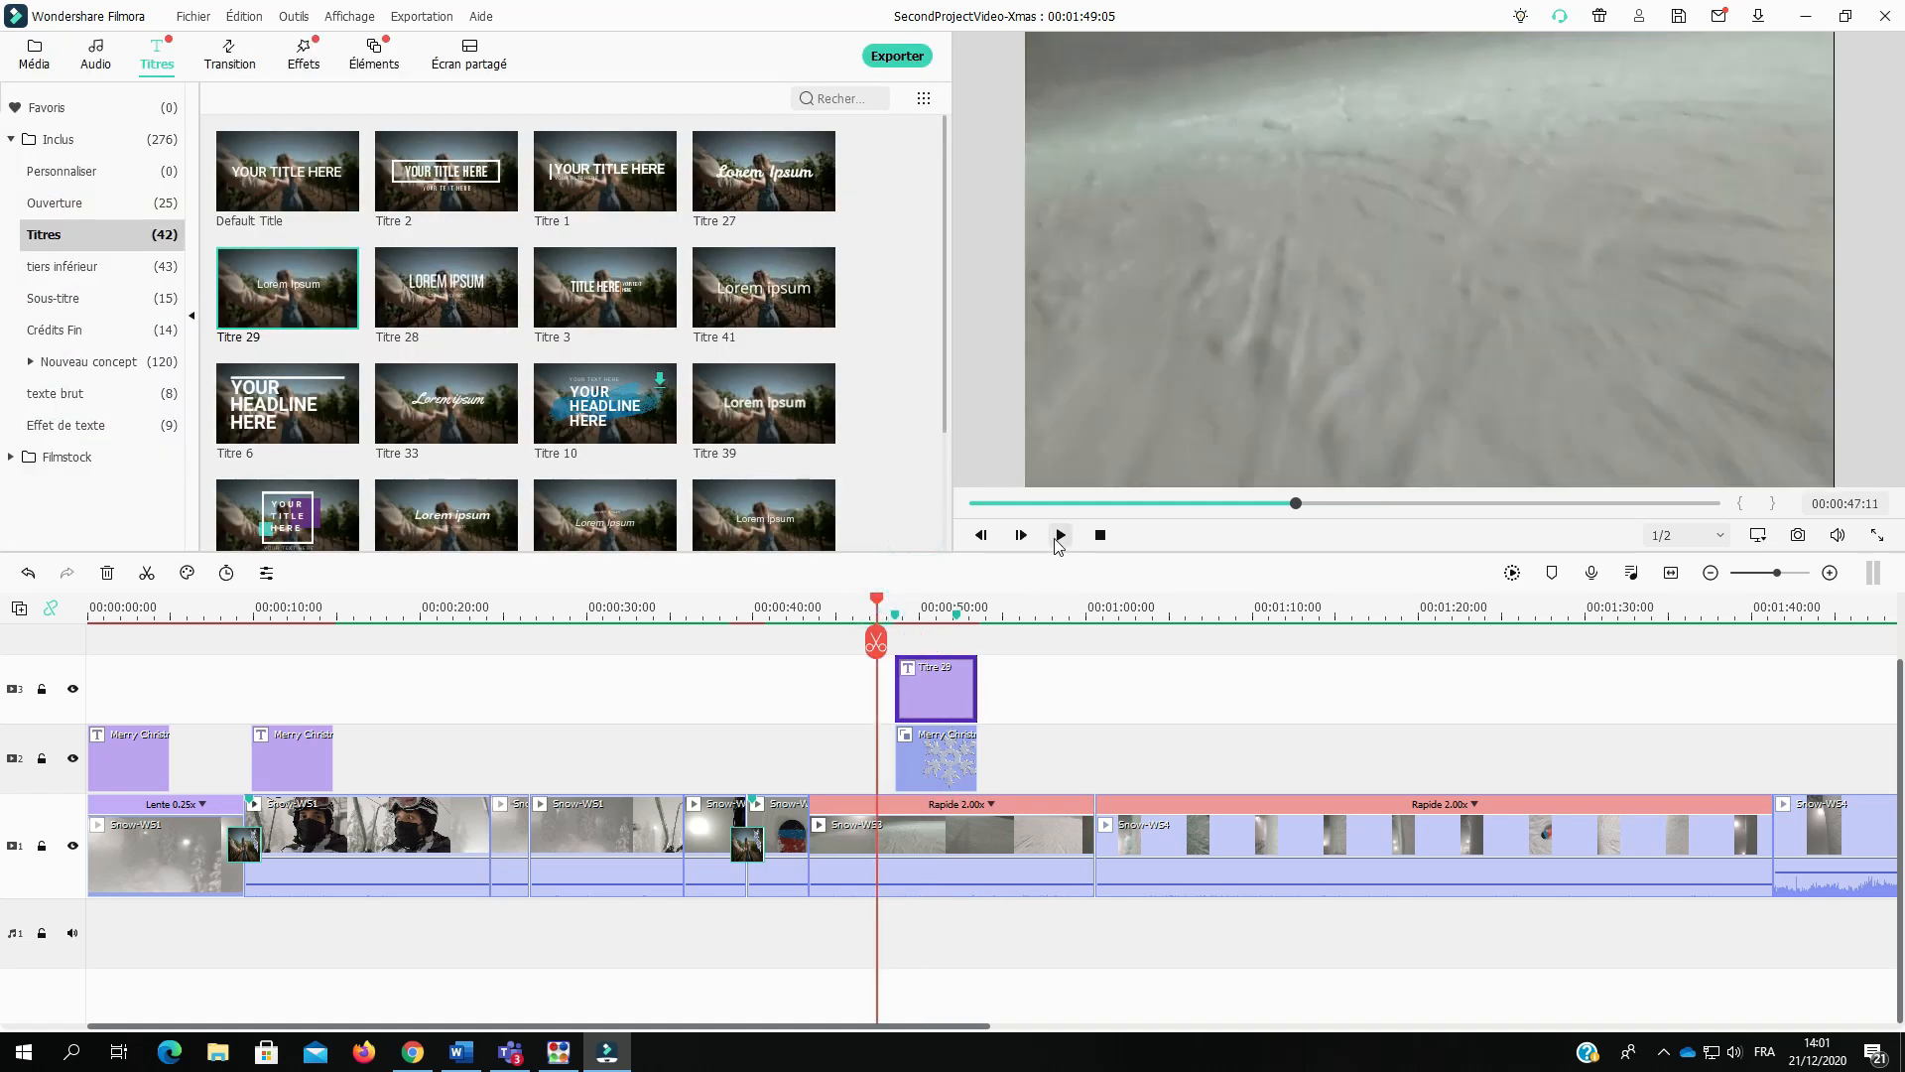
{"action": "left_click", "coordinate": [1061, 535]}
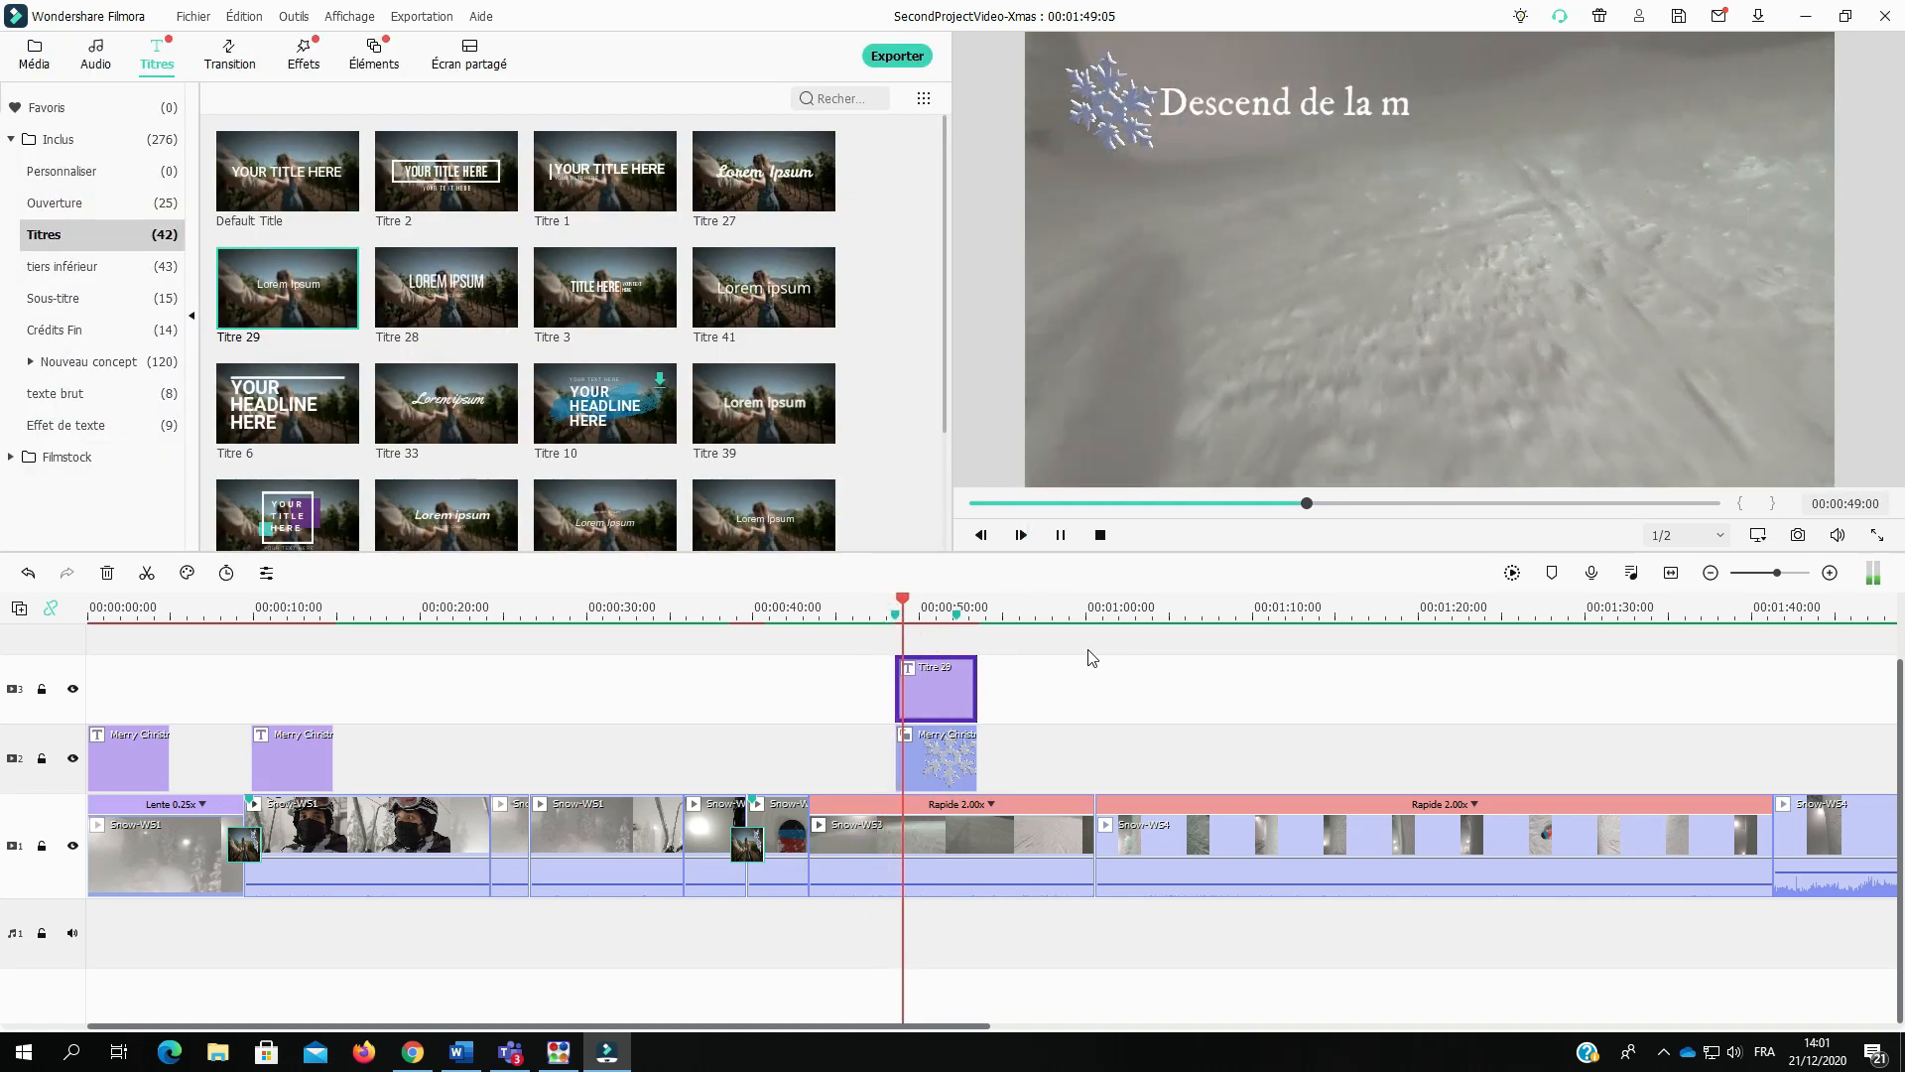
{"action": "left_click", "coordinate": [1061, 535]}
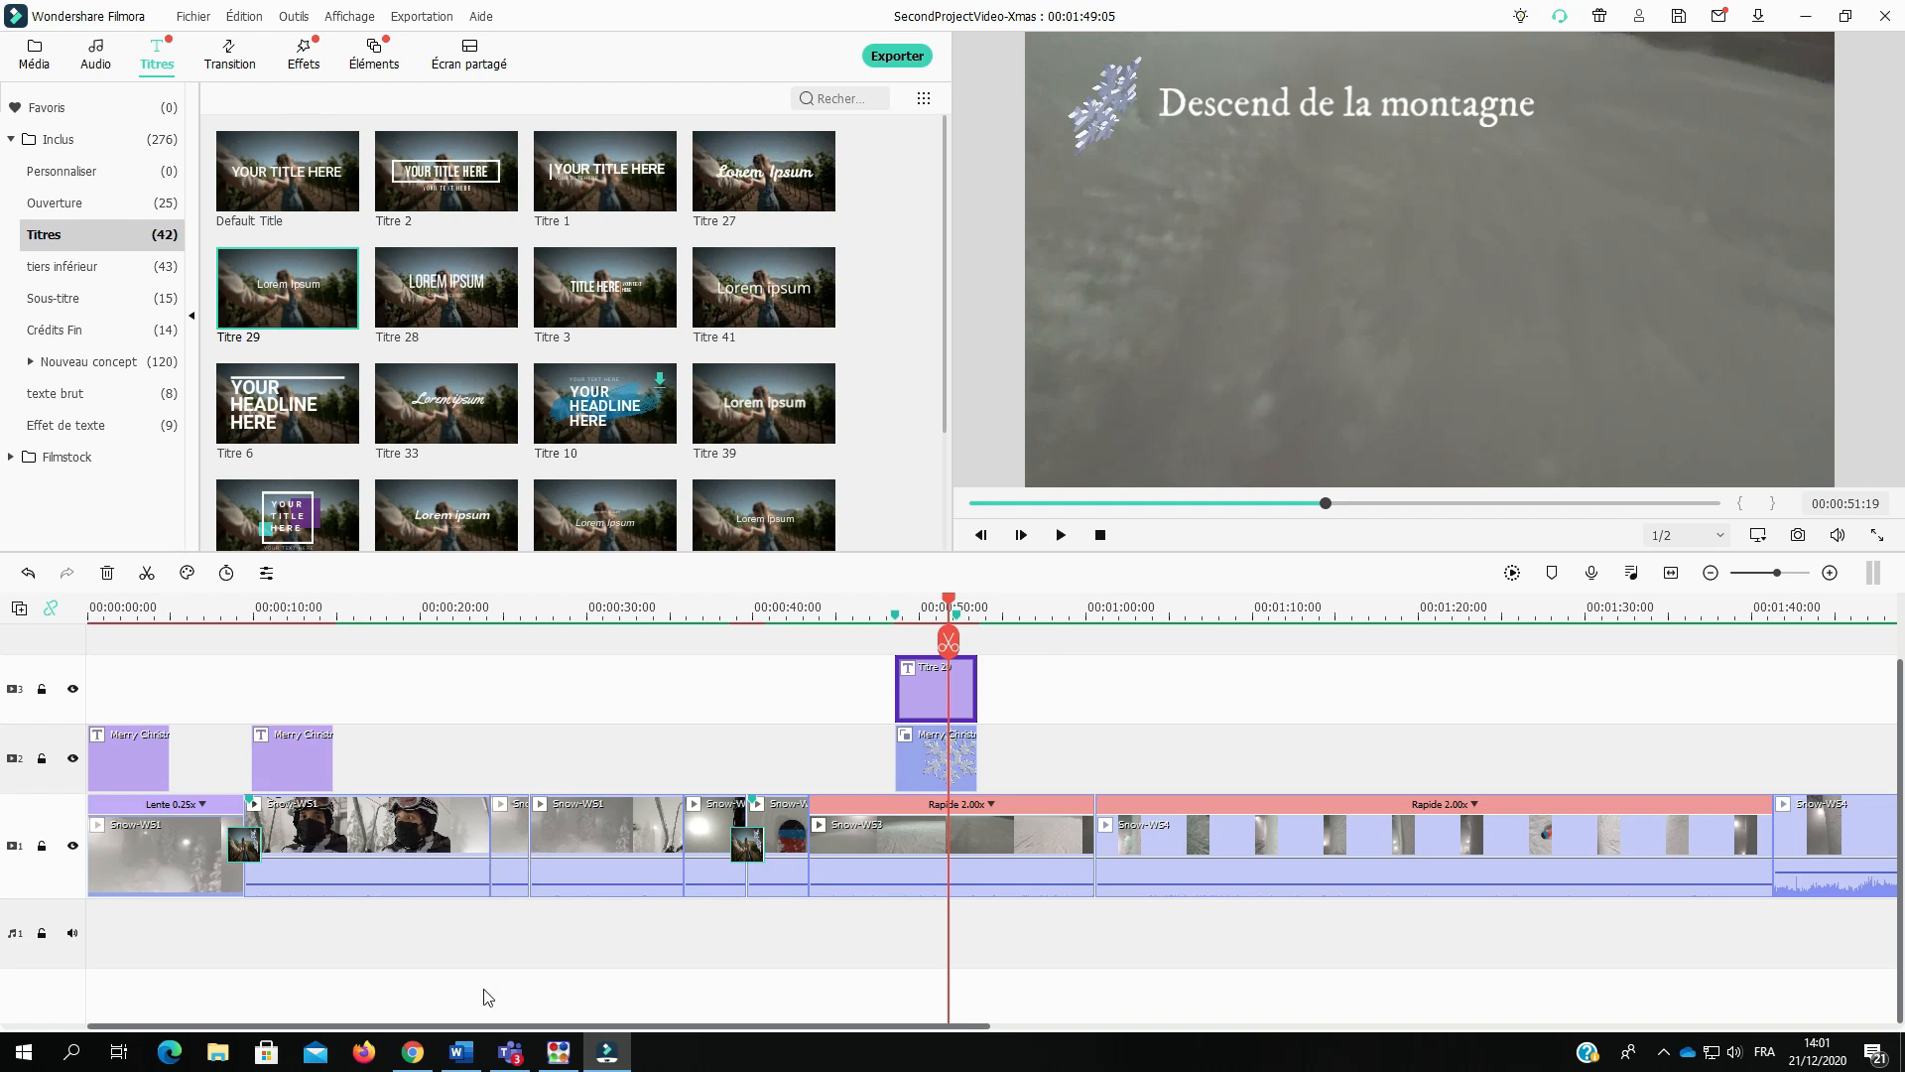
Step: Switch to Chrome, close the Merry Christmas Pack page, and browse the Filmstock effects results for "Noël"
{"action": "left_click", "coordinate": [413, 1052]}
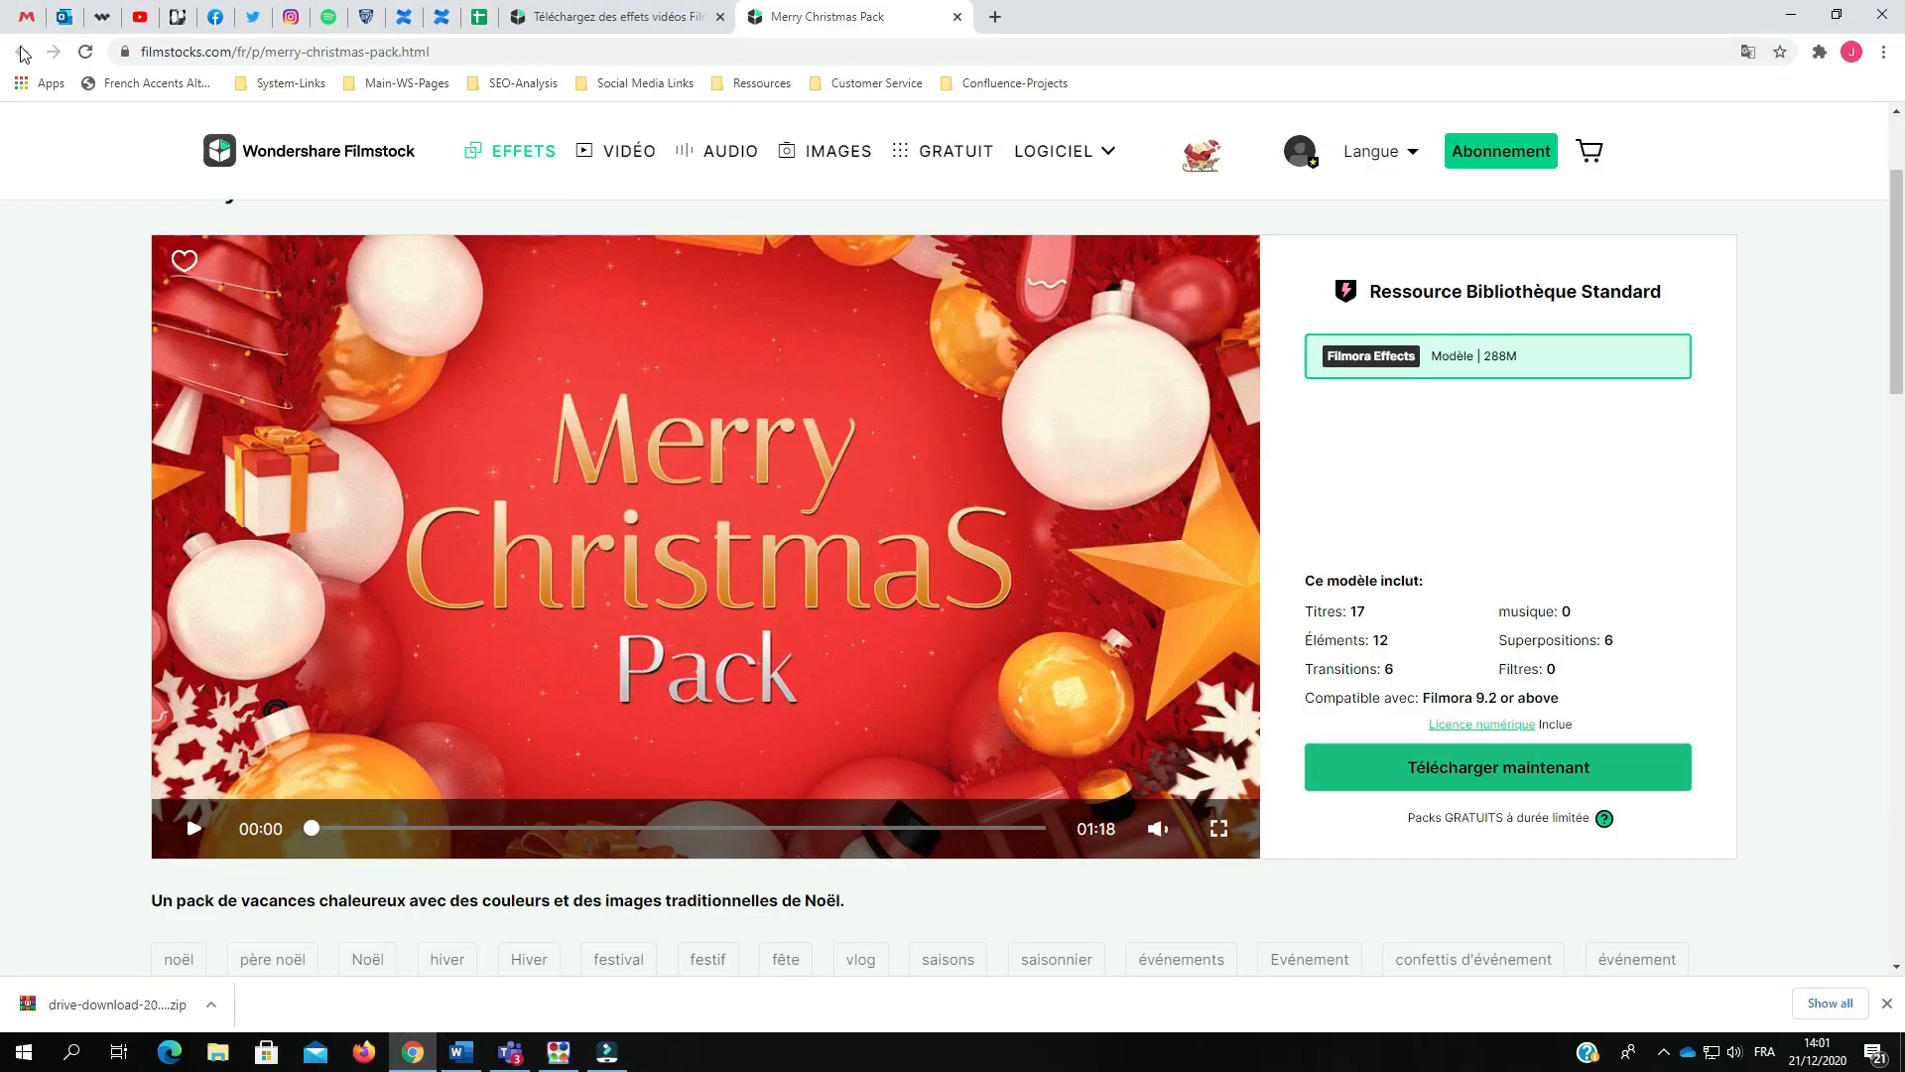
{"action": "left_click", "coordinate": [958, 22]}
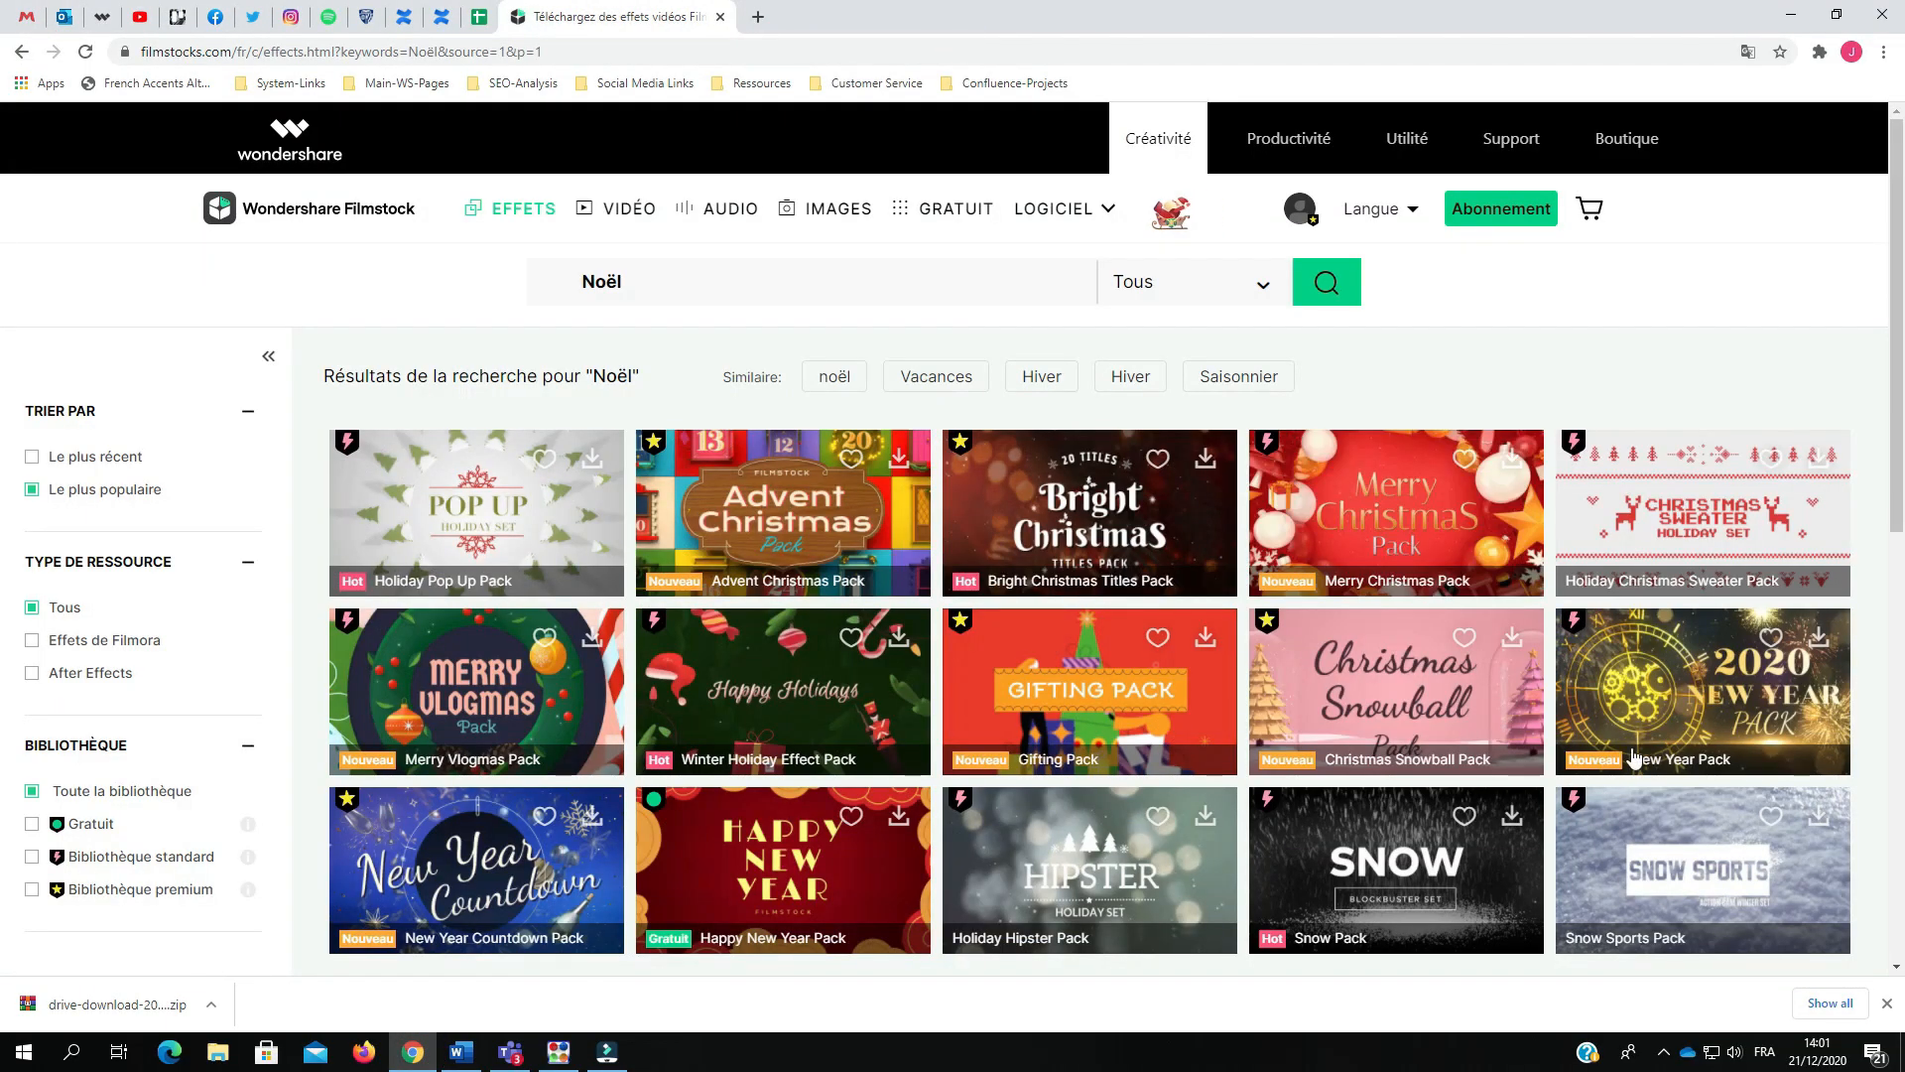
{"action": "scroll", "coordinate": [1656, 688], "scroll_direction": "down", "scroll_amount": 3}
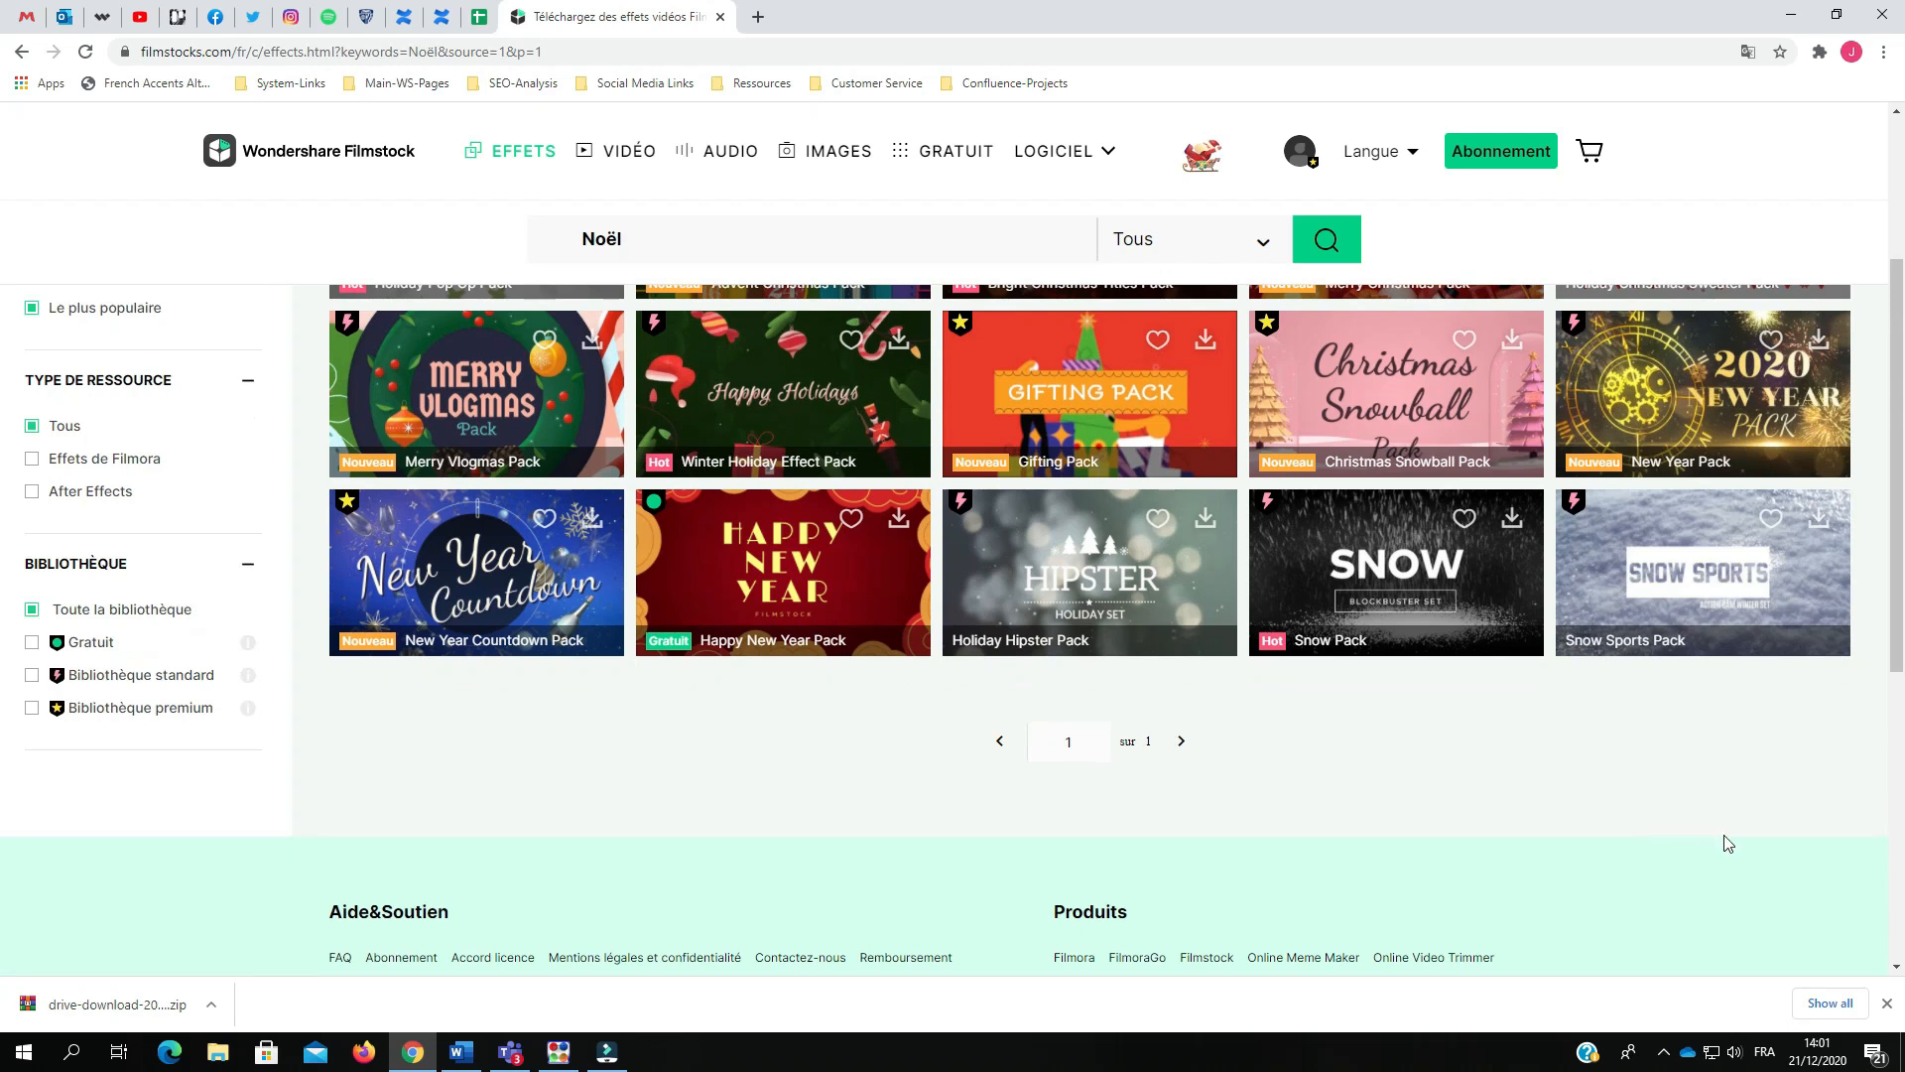
{"action": "left_click_drag", "start_coordinate": [1897, 712], "coordinate": [1892, 545]}
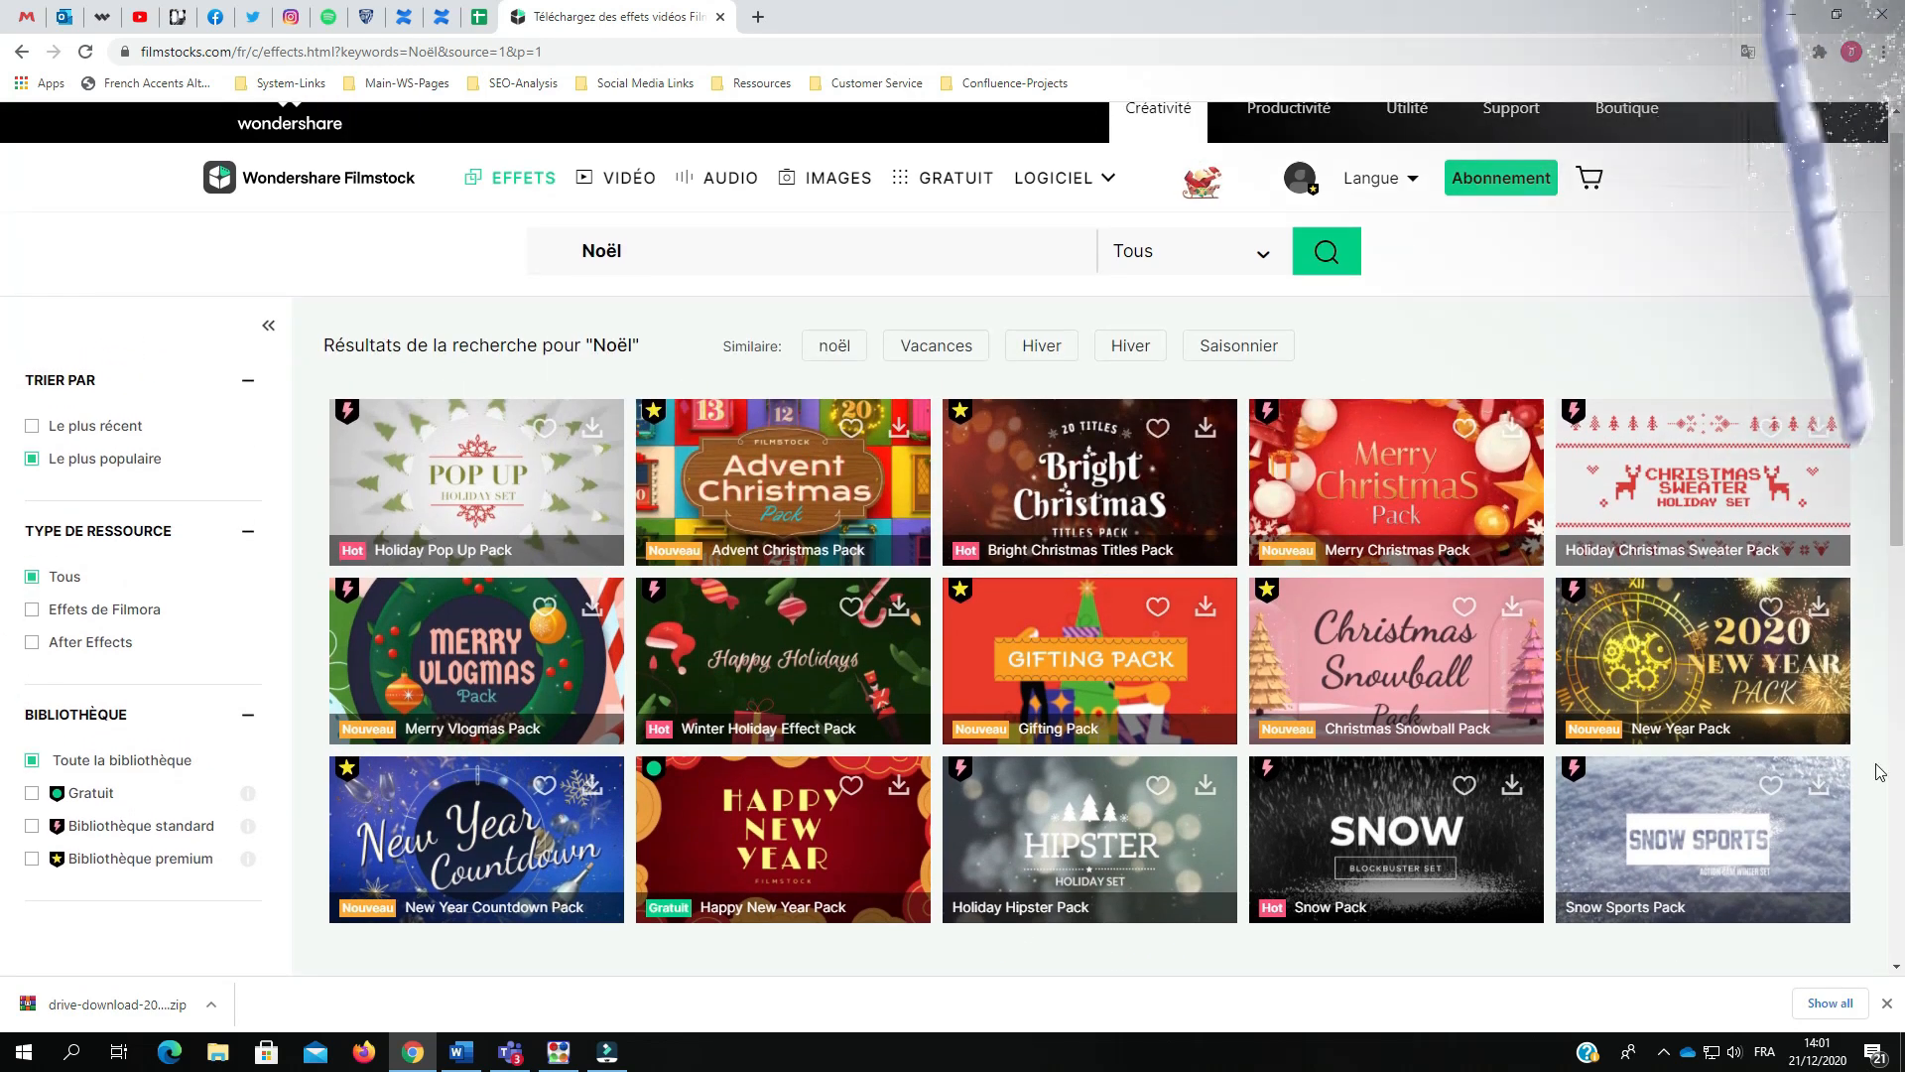